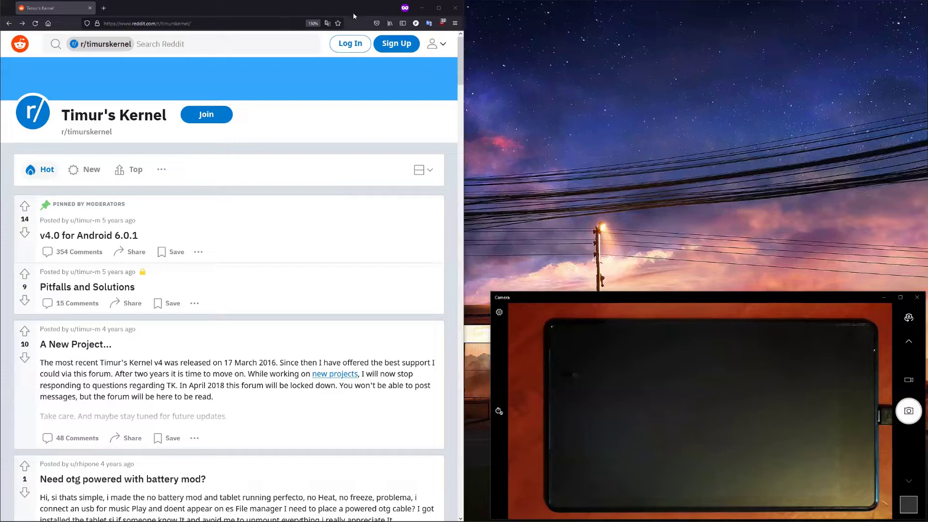
# - Open the pinned 'v4.0 for Android 6.0.1' post and skim its contents
pyautogui.click(79, 237)
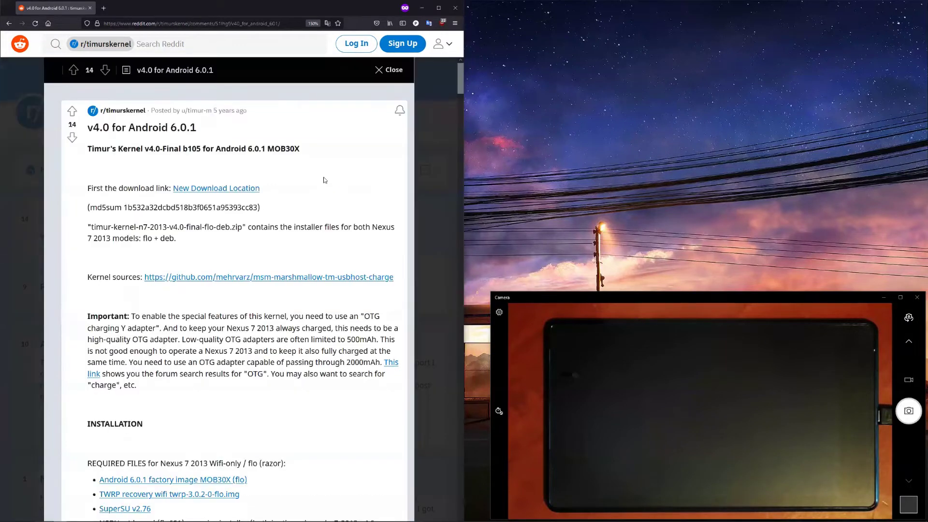
pyautogui.scroll(-5, 324, 180)
pyautogui.scroll(-10, 324, 179)
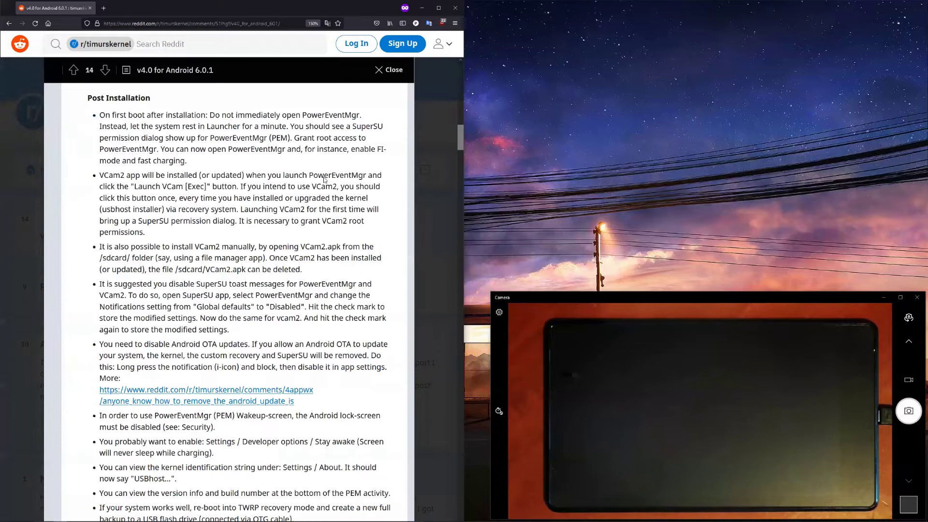
pyautogui.scroll(-10, 324, 180)
pyautogui.scroll(15, 324, 180)
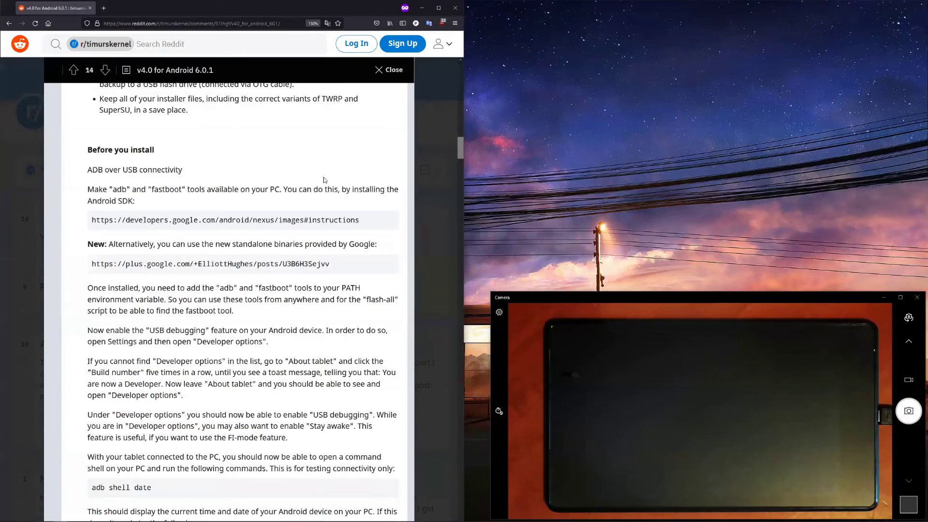
pyautogui.scroll(-5, 324, 177)
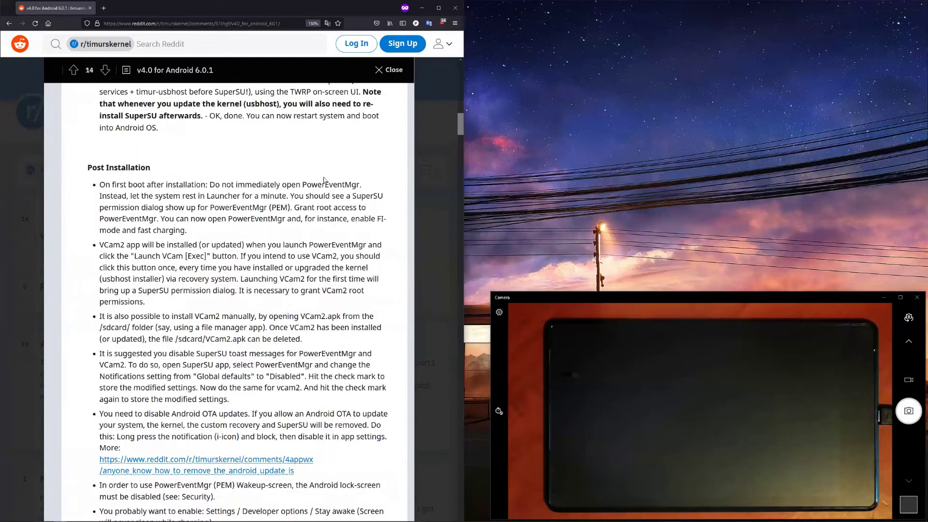
pyautogui.scroll(10, 324, 177)
pyautogui.scroll(3, 324, 180)
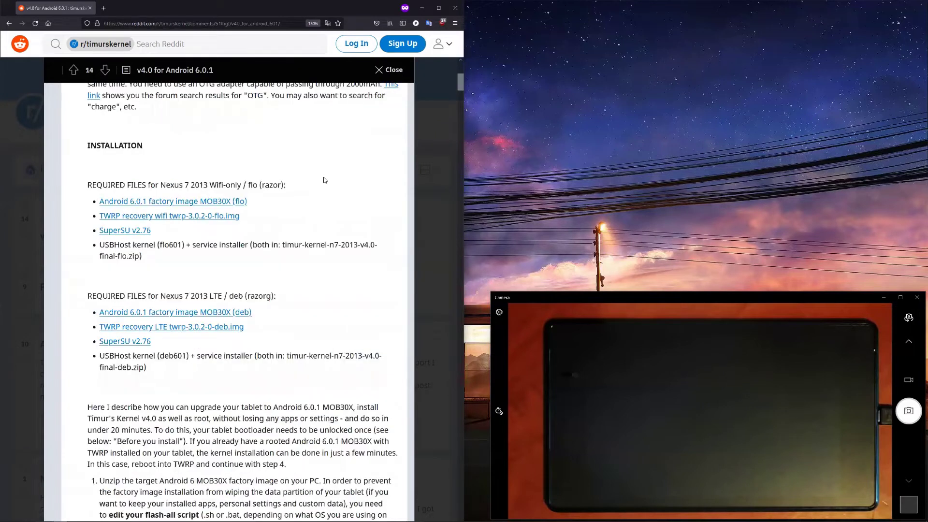
pyautogui.scroll(-5, 324, 180)
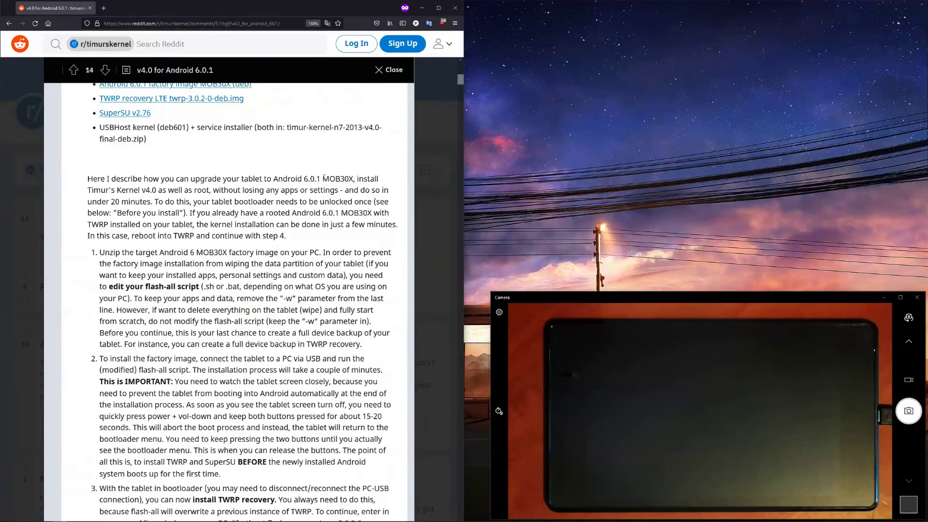
pyautogui.scroll(-9, 324, 177)
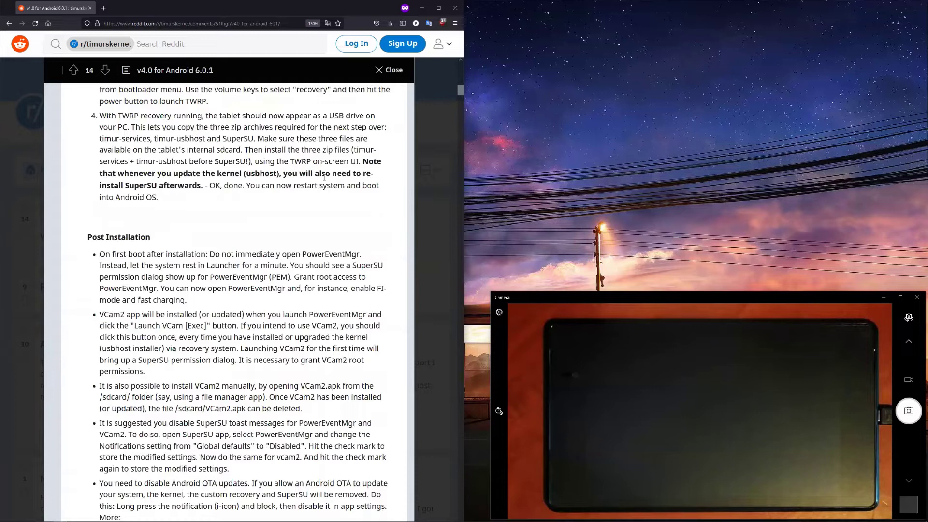
pyautogui.scroll(-7, 324, 177)
pyautogui.scroll(-4, 324, 179)
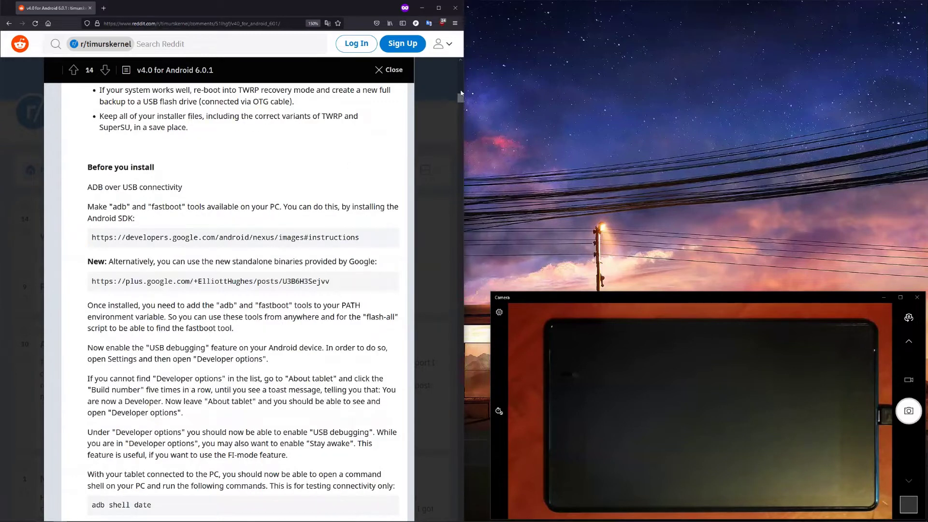
pyautogui.scroll(1, 444, 141)
pyautogui.scroll(15, 324, 158)
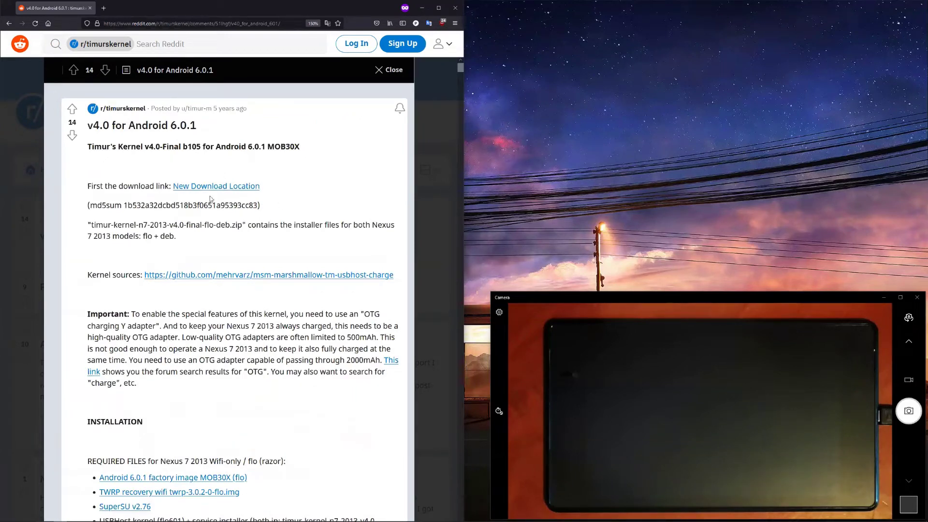
pyautogui.scroll(-2, 200, 250)
pyautogui.scroll(-2, 222, 250)
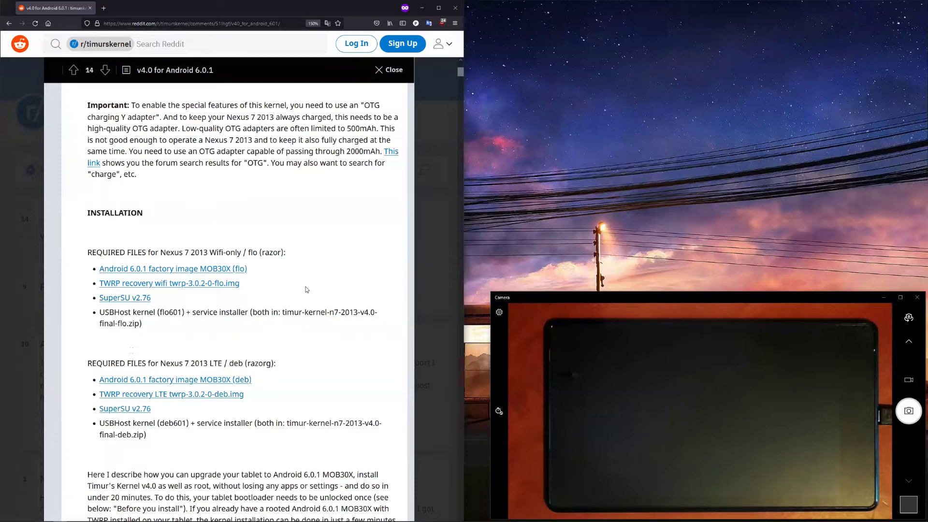
# - Scroll down to the 'Before you install' ADB over USB setup instructions
pyautogui.scroll(-2, 305, 289)
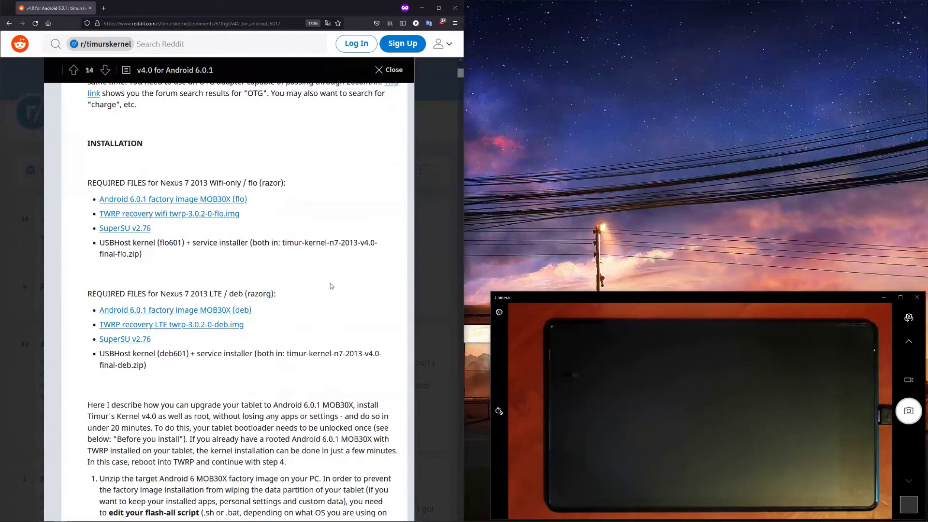
pyautogui.scroll(-4, 339, 286)
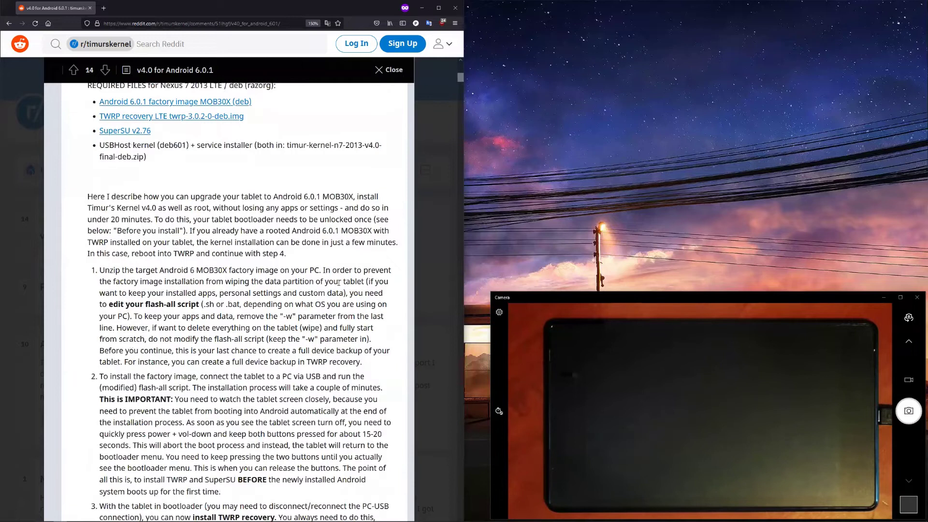
pyautogui.scroll(2, 201, 214)
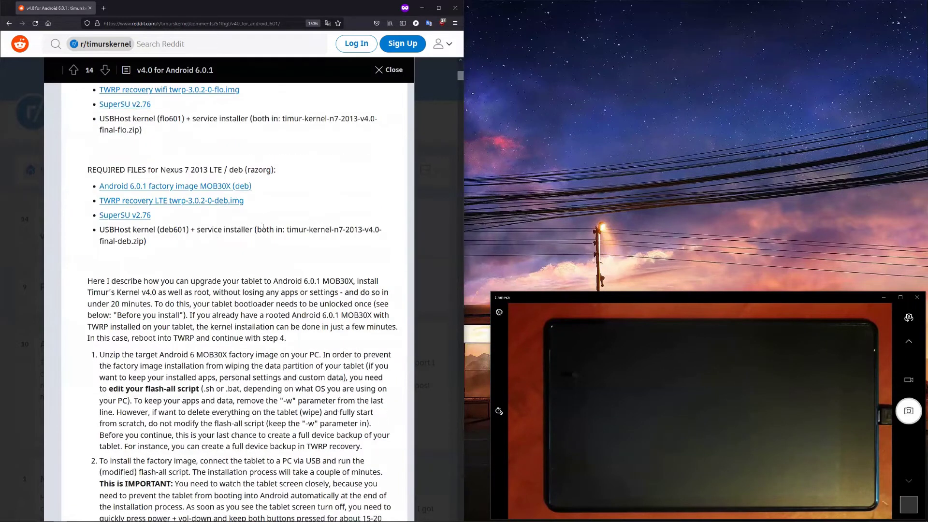
pyautogui.scroll(-3, 175, 205)
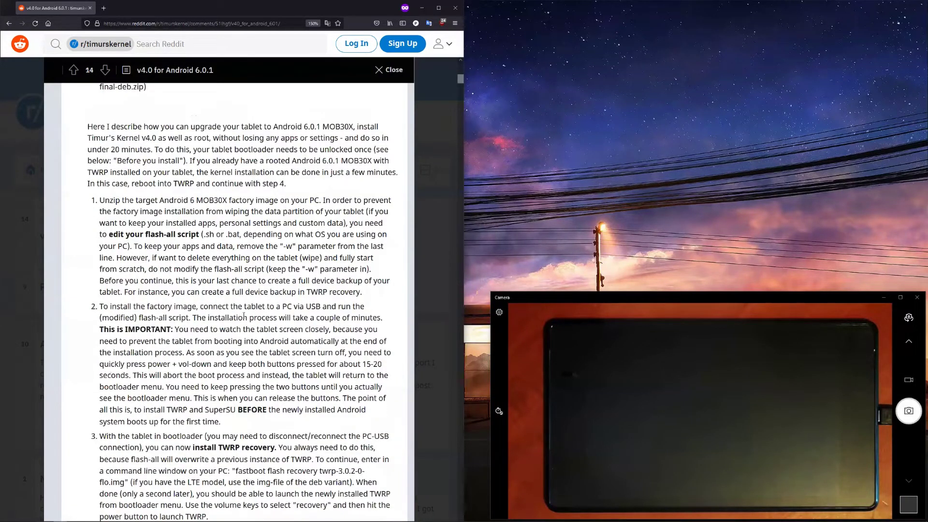
pyautogui.scroll(-1, 211, 354)
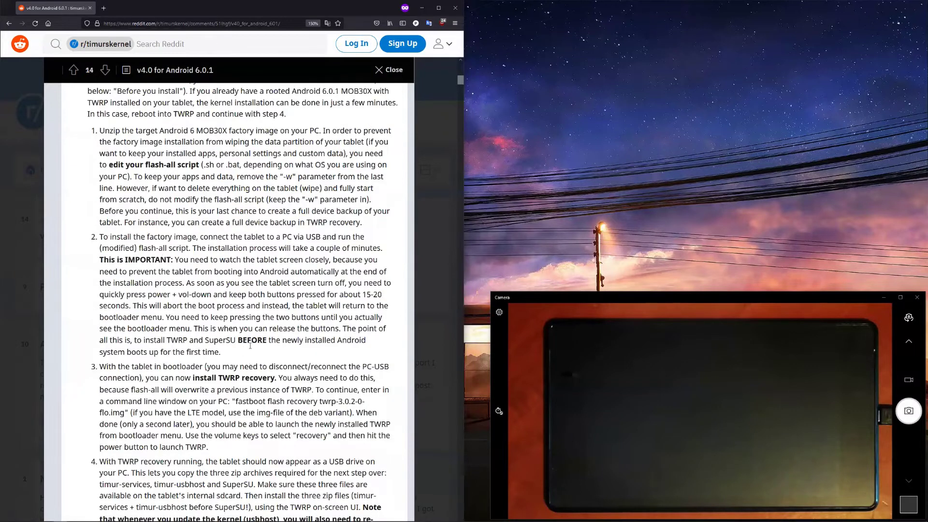
pyautogui.scroll(-10, 251, 346)
pyautogui.scroll(-8, 210, 228)
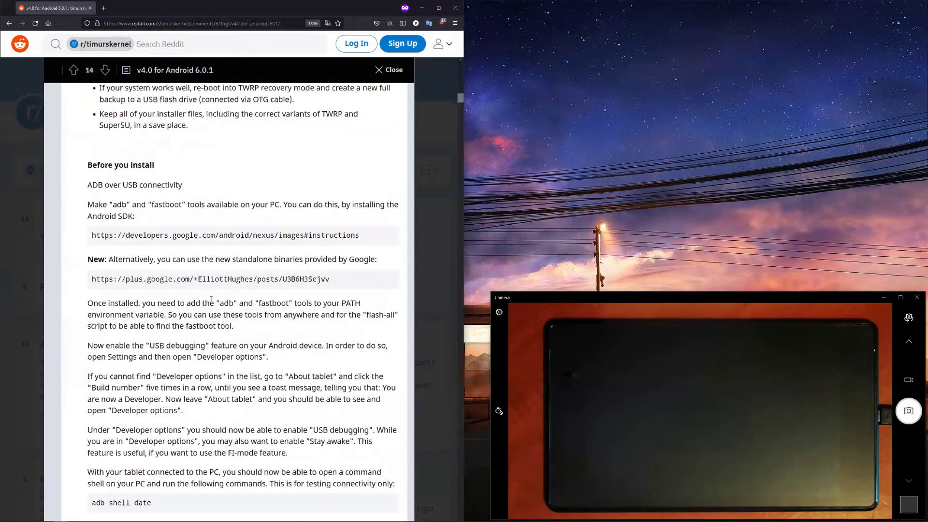
pyautogui.scroll(-4, 213, 300)
pyautogui.scroll(-2, 164, 341)
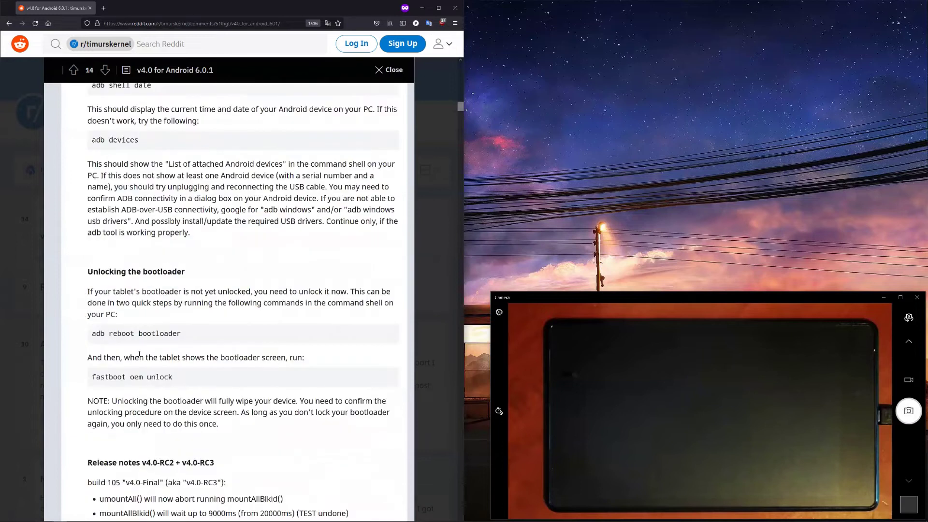
pyautogui.scroll(4, 188, 342)
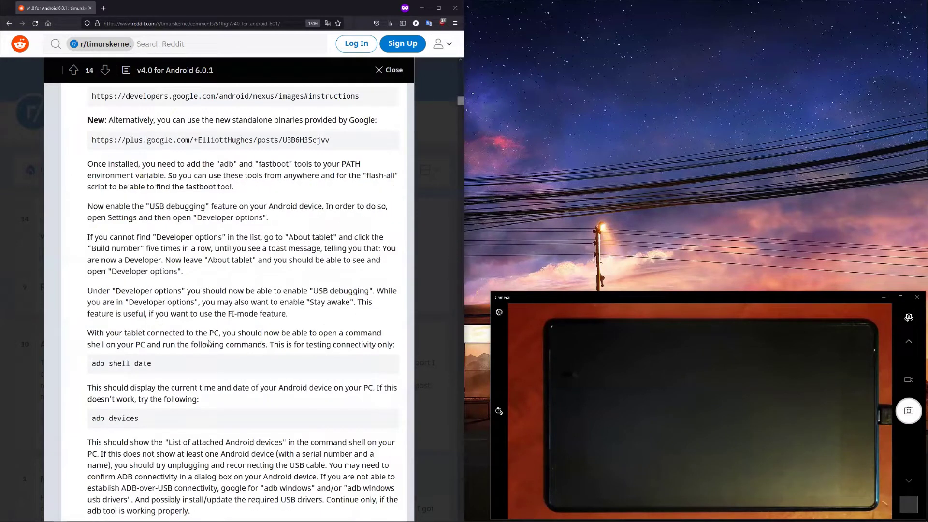
pyautogui.scroll(3, 216, 341)
pyautogui.scroll(-2, 239, 328)
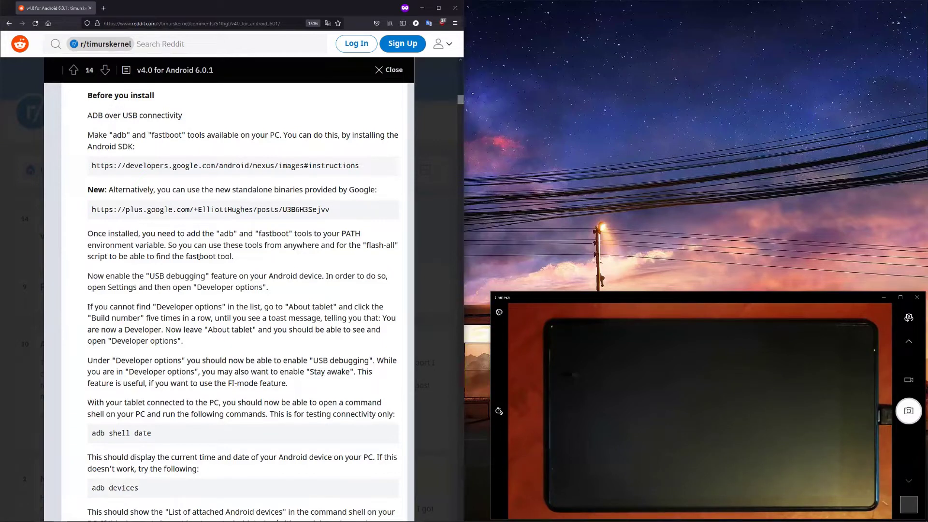
# - Scroll back up to Kernel sources, Important and INSTALLATION, listing the Nexus 7 2013 files
pyautogui.scroll(-3, 198, 256)
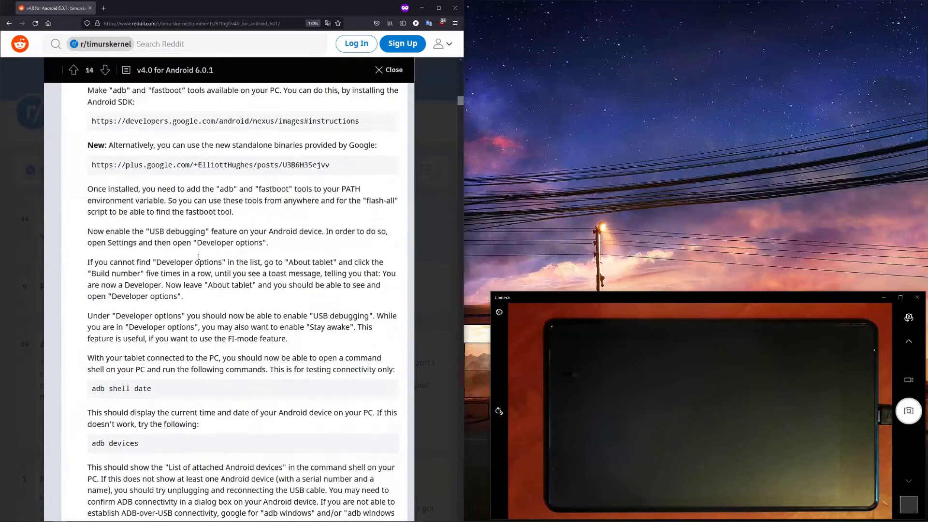
pyautogui.scroll(-2, 199, 256)
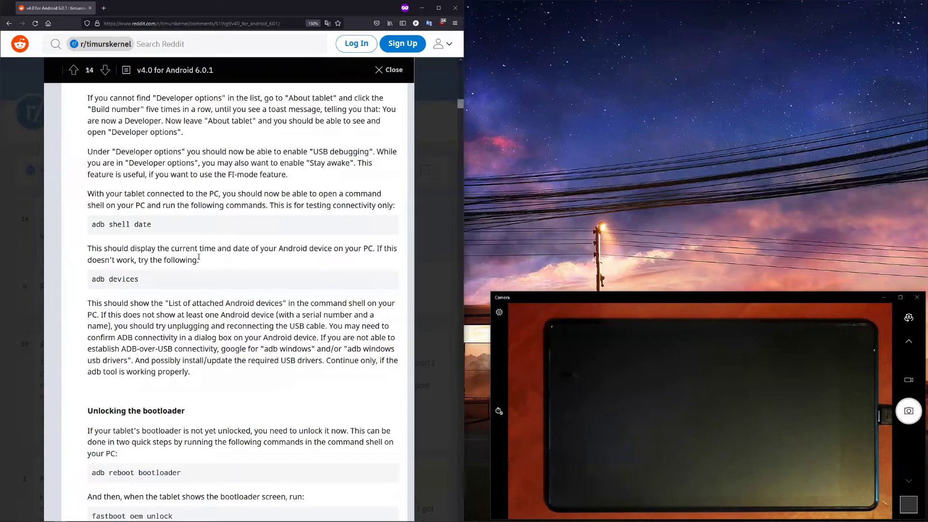
pyautogui.scroll(-3, 198, 256)
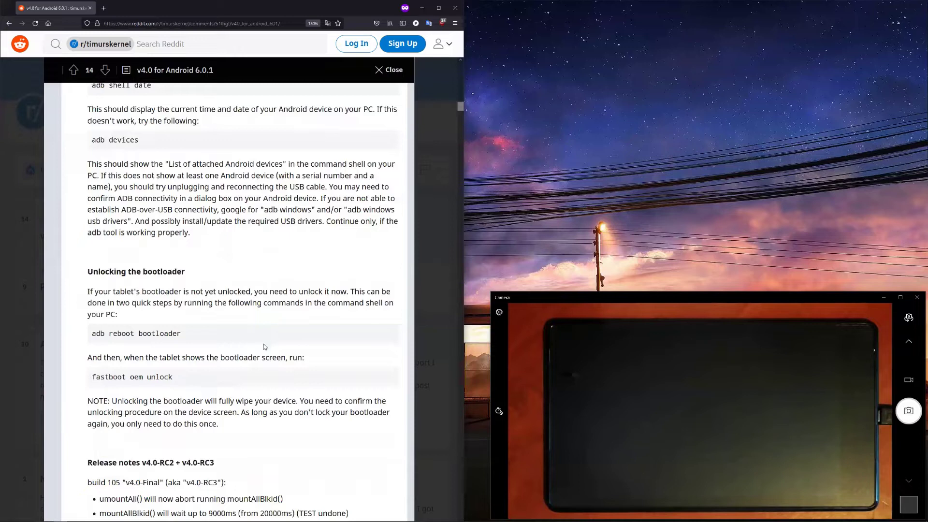
pyautogui.scroll(2, 265, 343)
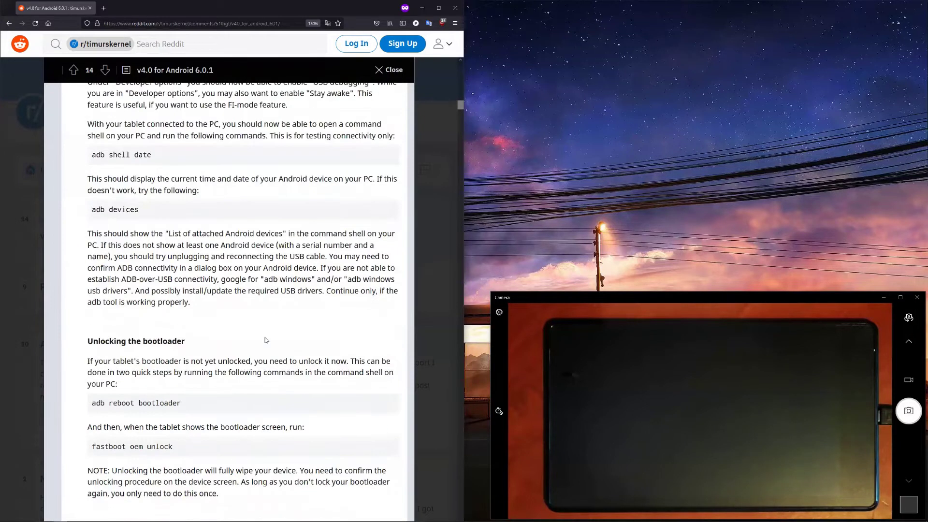
pyautogui.scroll(2, 266, 340)
pyautogui.scroll(4, 265, 337)
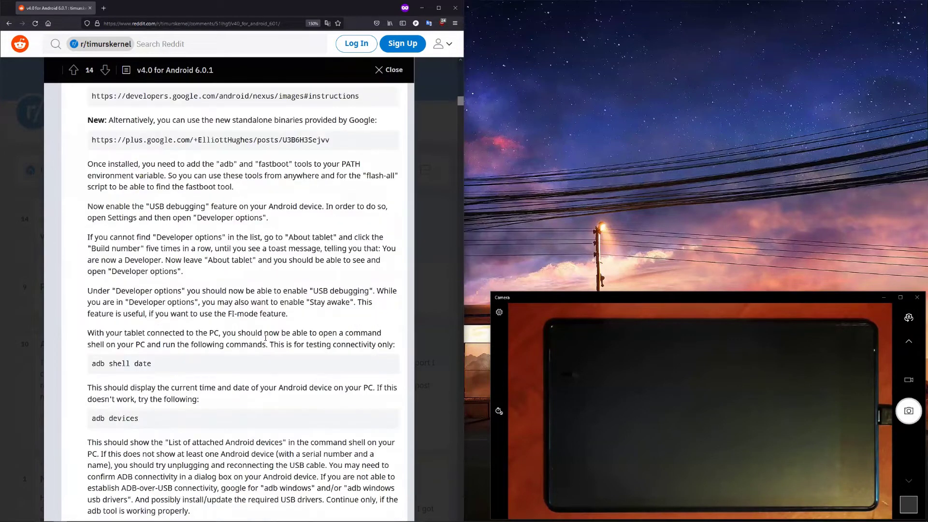
pyautogui.scroll(6, 265, 338)
pyautogui.scroll(4, 265, 340)
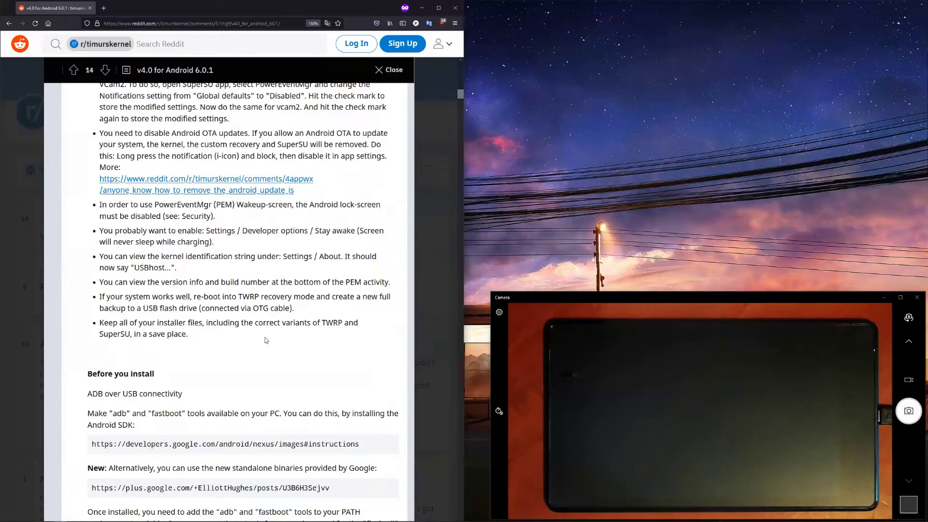
pyautogui.scroll(4, 265, 340)
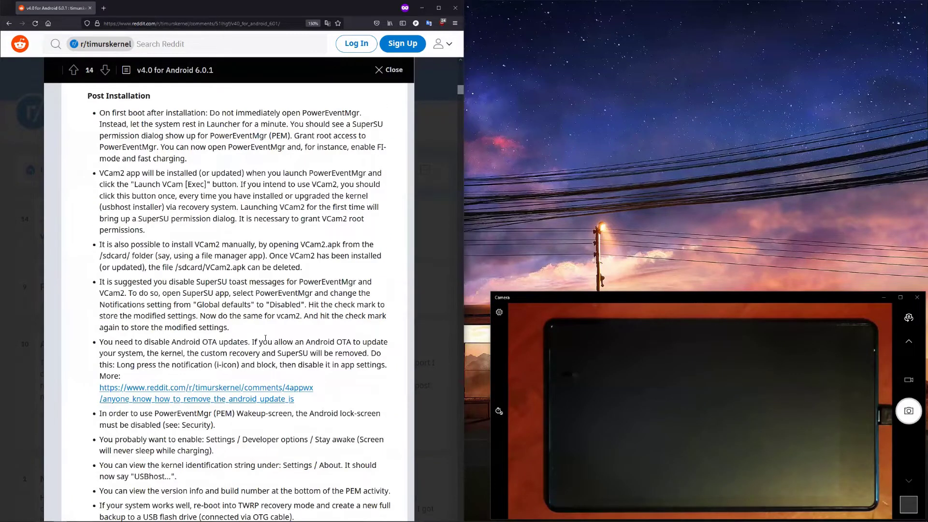
pyautogui.scroll(5, 264, 339)
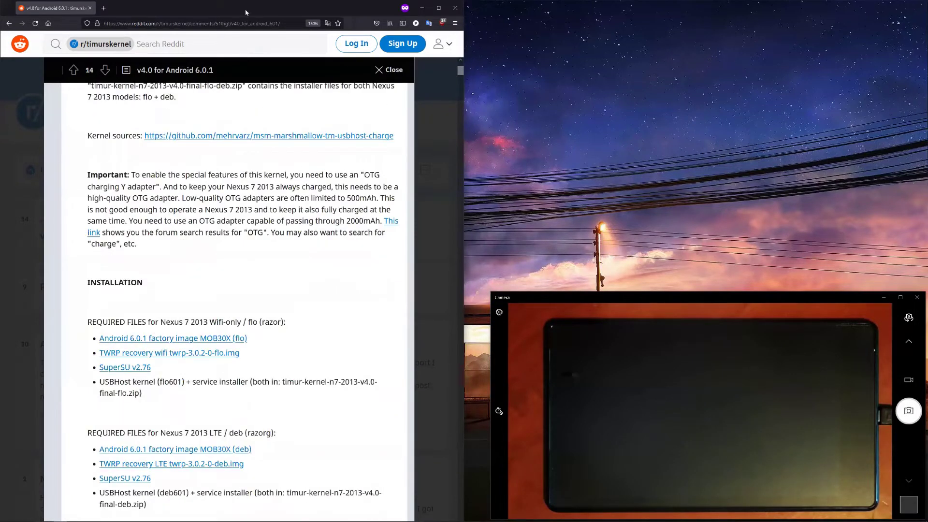
# - Open the Nexus Head Unit desktop folder in content view and arrange it beside the browser
pyautogui.press('super+Down')
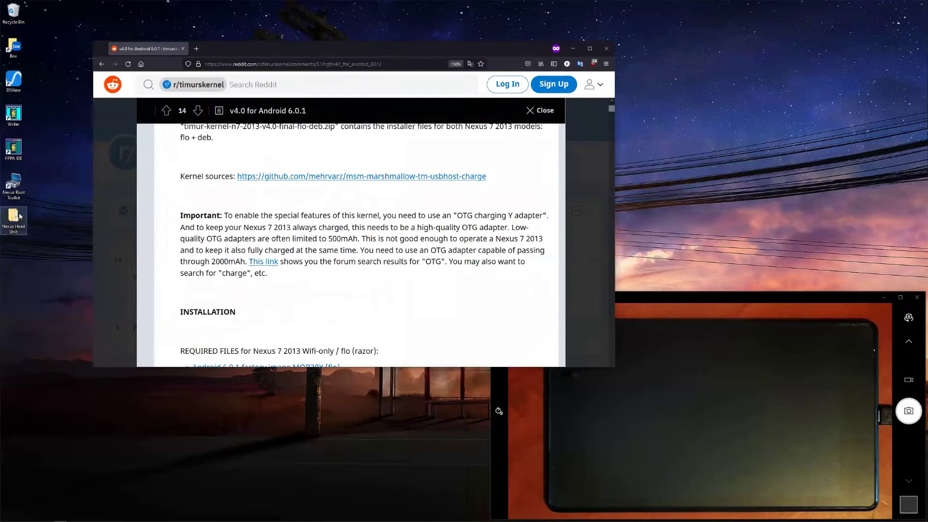
pyautogui.doubleClick(20, 215)
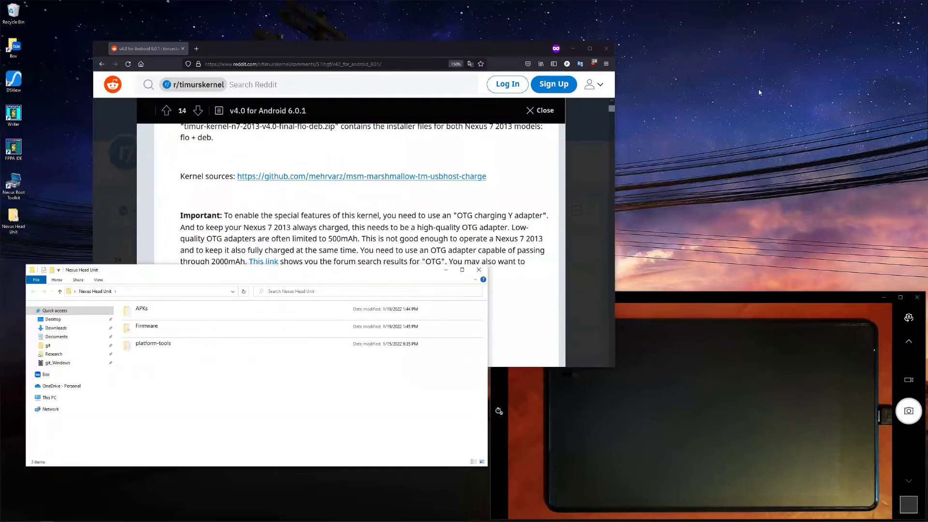
pyautogui.moveTo(261, 272); pyautogui.dragTo(738, 96)
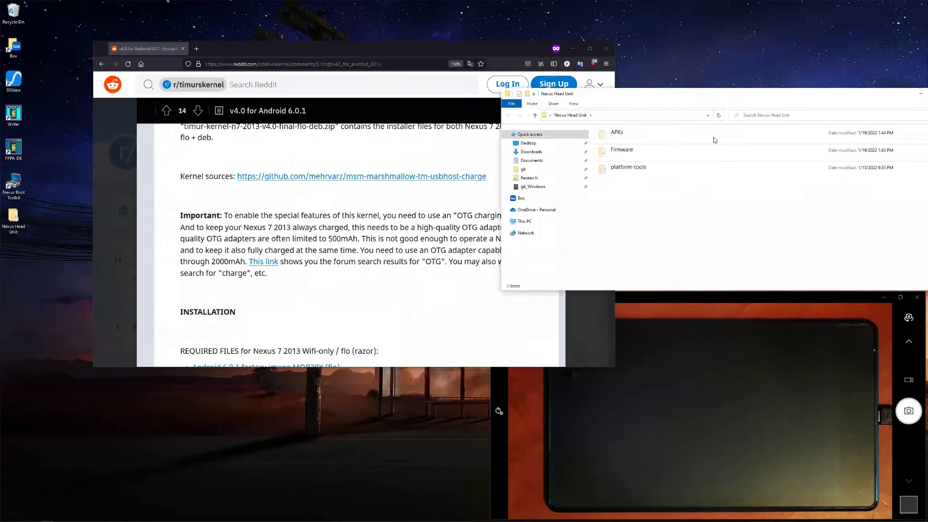
pyautogui.hotkey('ctrl', 'shift', '6')
pyautogui.hotkey('ctrl', 'shift', '8')
pyautogui.click(372, 50)
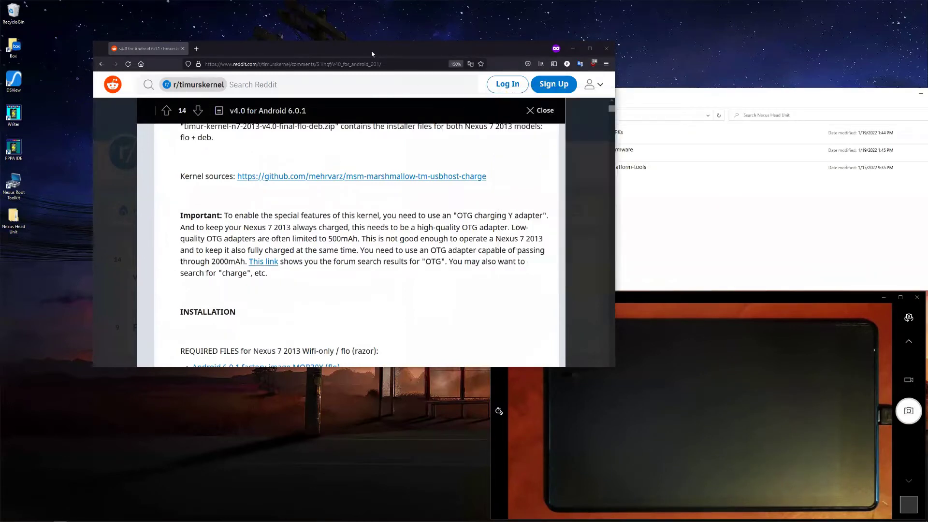
pyautogui.moveTo(371, 50); pyautogui.dragTo(239, 79)
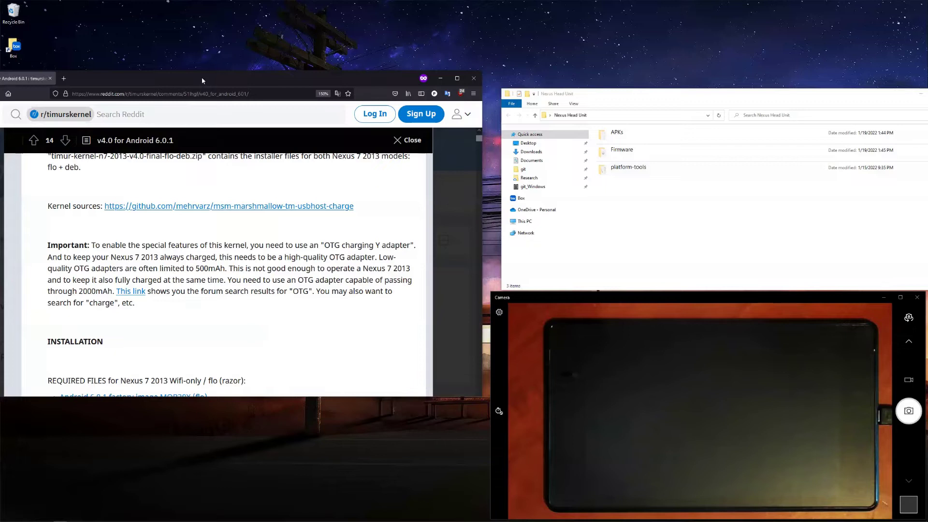
# - Scroll the post to the 'Unlocking the bootloader' commands
pyautogui.moveTo(212, 80); pyautogui.dragTo(224, 80)
pyautogui.scroll(2, 199, 239)
pyautogui.scroll(-4, 199, 240)
pyautogui.scroll(-10, 200, 237)
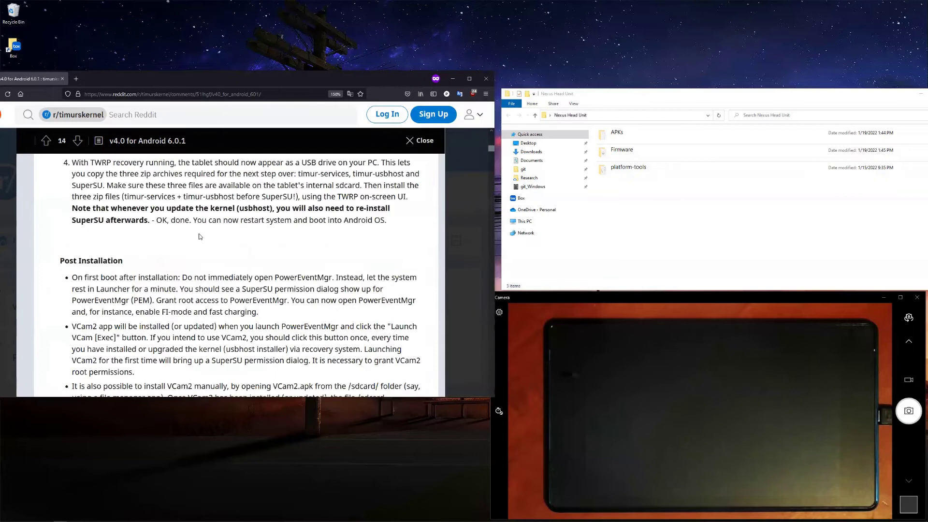
pyautogui.scroll(-10, 200, 237)
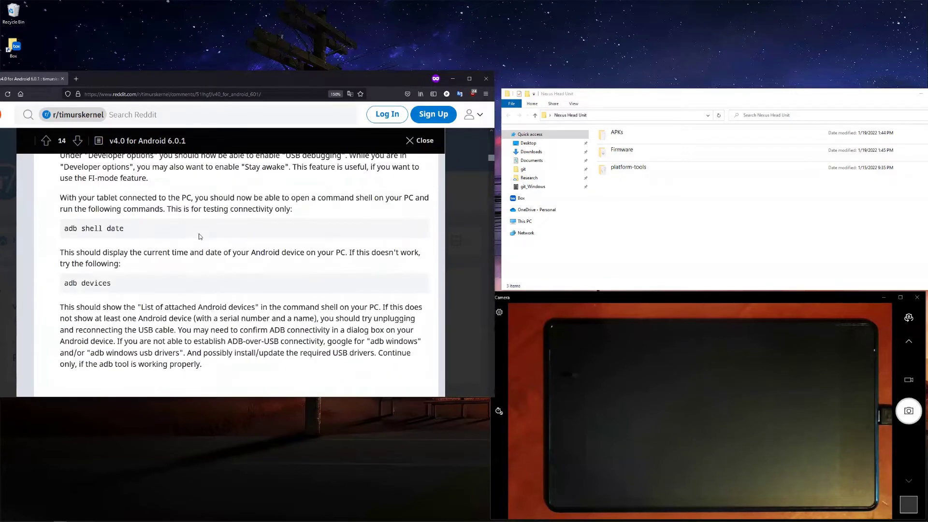
pyautogui.scroll(-7, 199, 236)
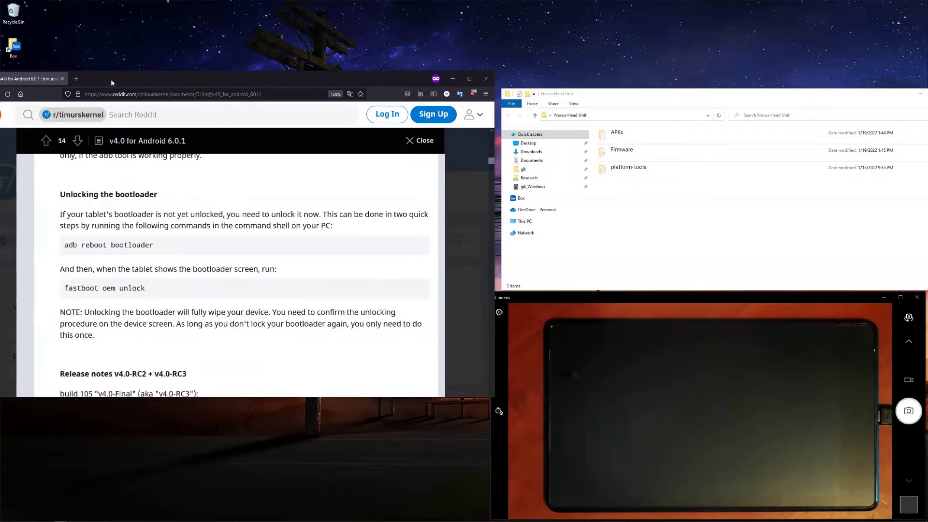
# - Narrow the browser and move it left to uncover the desktop icons and folder
pyautogui.moveTo(111, 79); pyautogui.dragTo(156, 167)
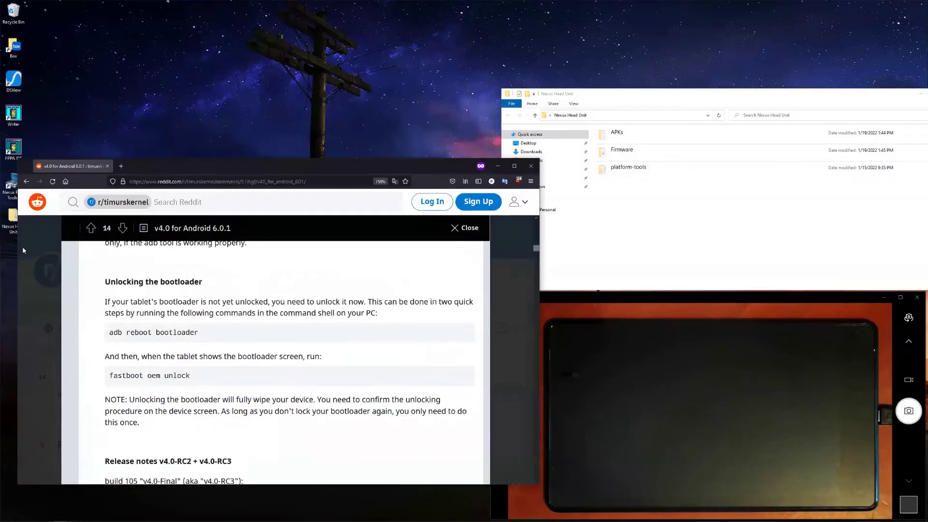
pyautogui.moveTo(16, 252); pyautogui.dragTo(78, 252)
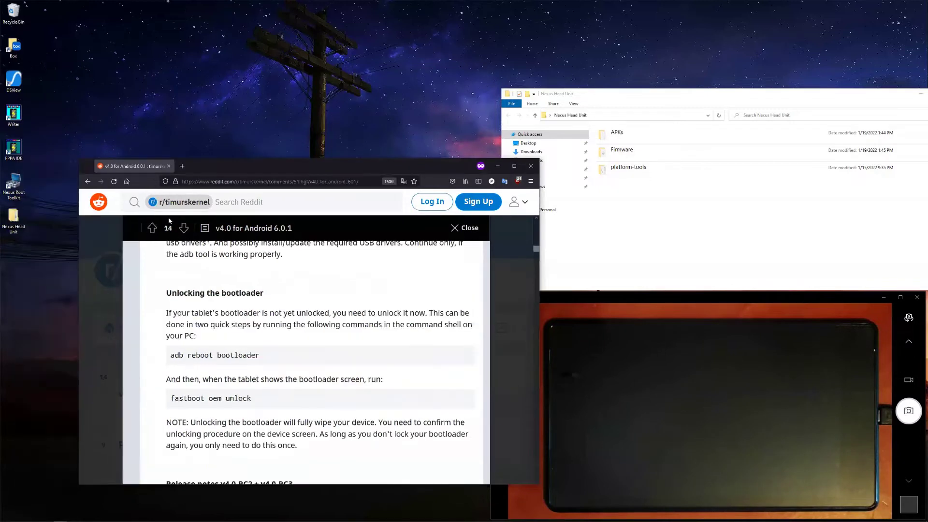
pyautogui.moveTo(304, 162); pyautogui.dragTo(261, 166)
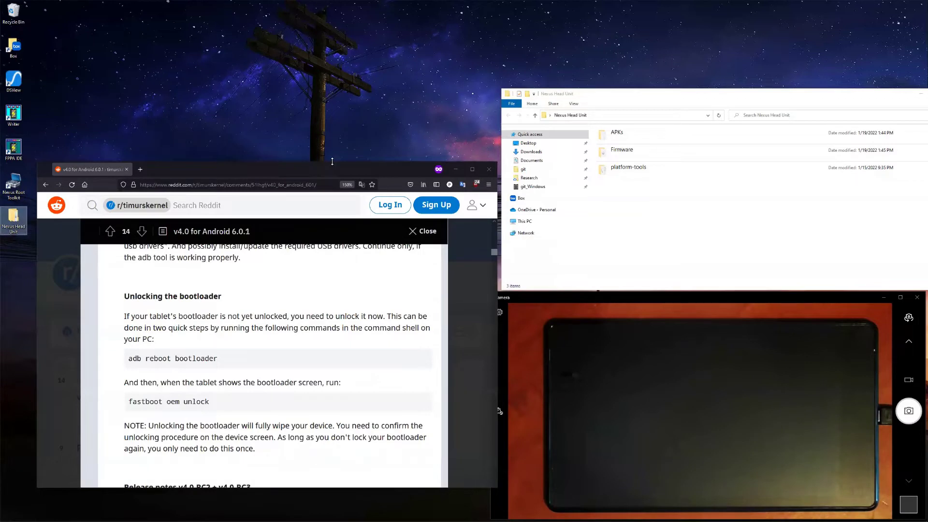
pyautogui.moveTo(332, 161); pyautogui.dragTo(332, 1)
# - Scroll up to the REQUIRED FILES list and launch Nexus Root Toolkit
pyautogui.scroll(5, 278, 227)
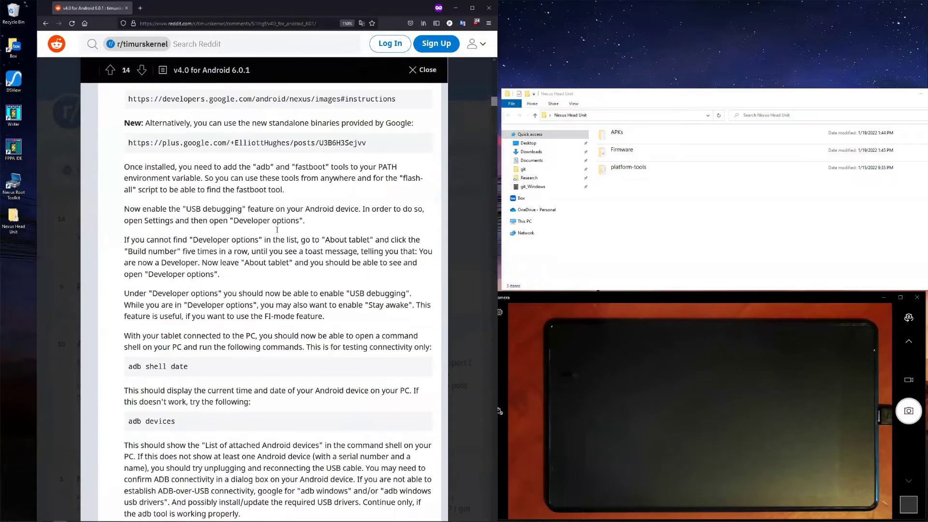
pyautogui.scroll(5, 276, 230)
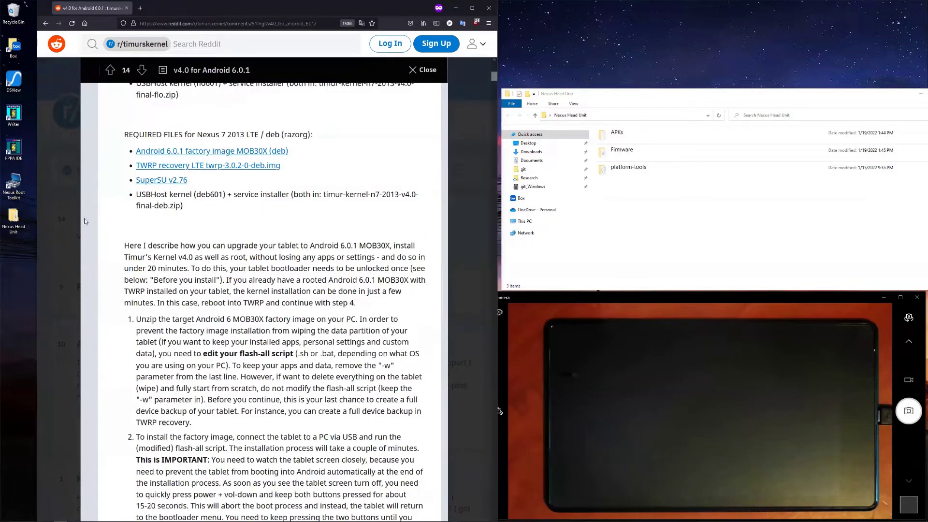
pyautogui.doubleClick(14, 185)
pyautogui.moveTo(74, 519)
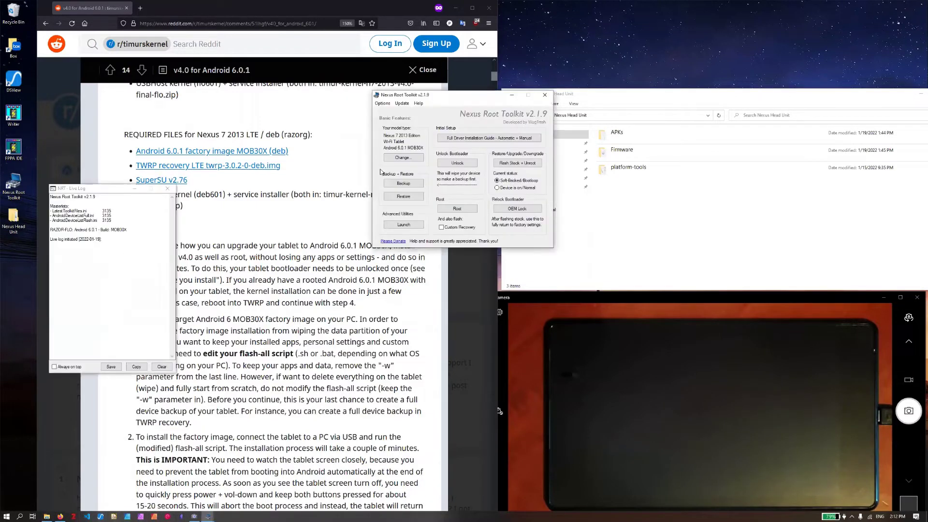
# - Move the toolkit's Live Log to the screen centre and return to the post's bootloader-unlocking section
pyautogui.click(171, 226)
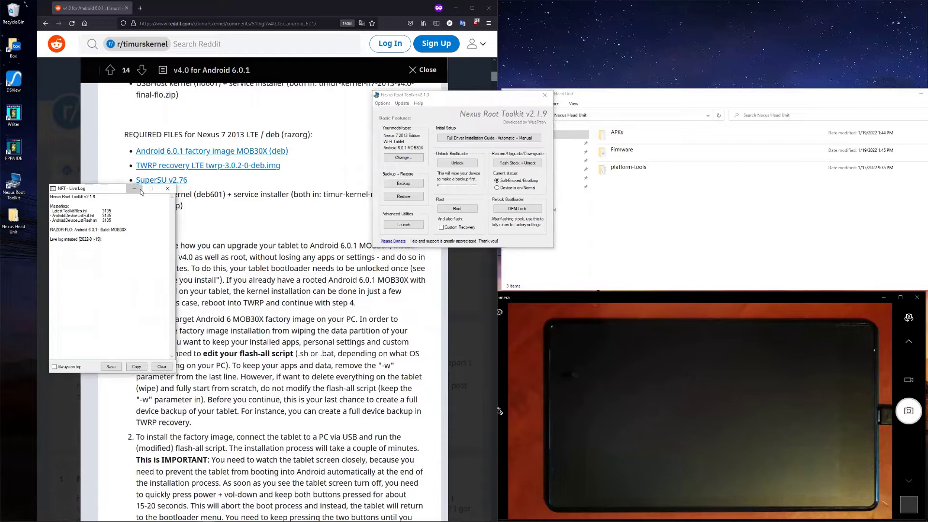
pyautogui.moveTo(115, 194); pyautogui.dragTo(307, 263)
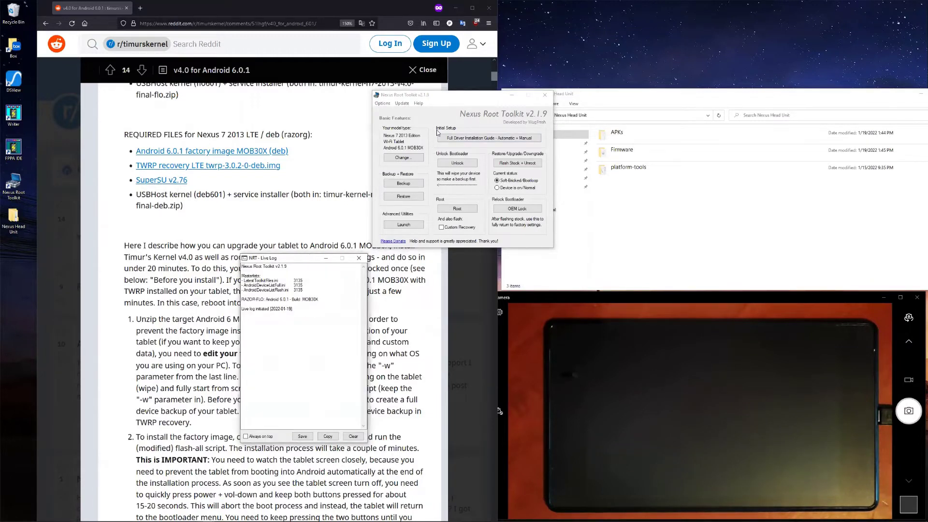
pyautogui.click(373, 256)
pyautogui.scroll(-15, 329, 332)
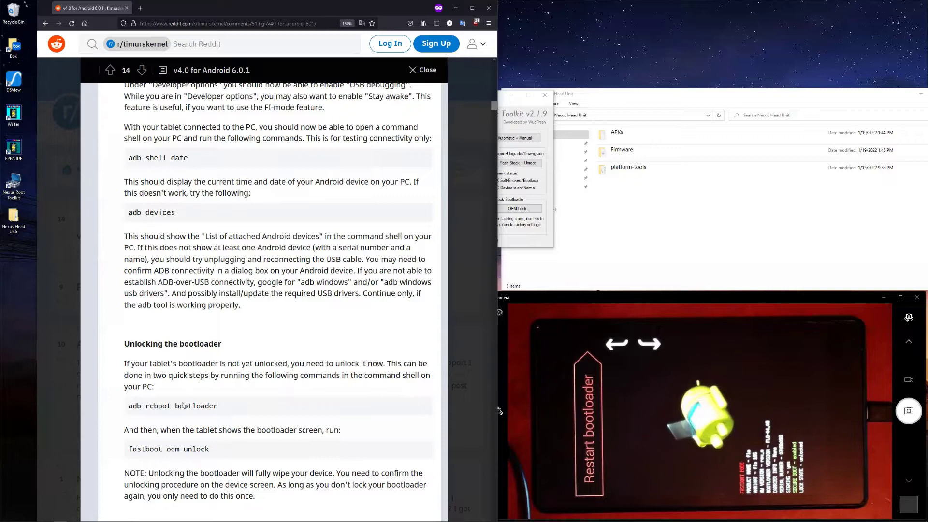
pyautogui.moveTo(137, 514)
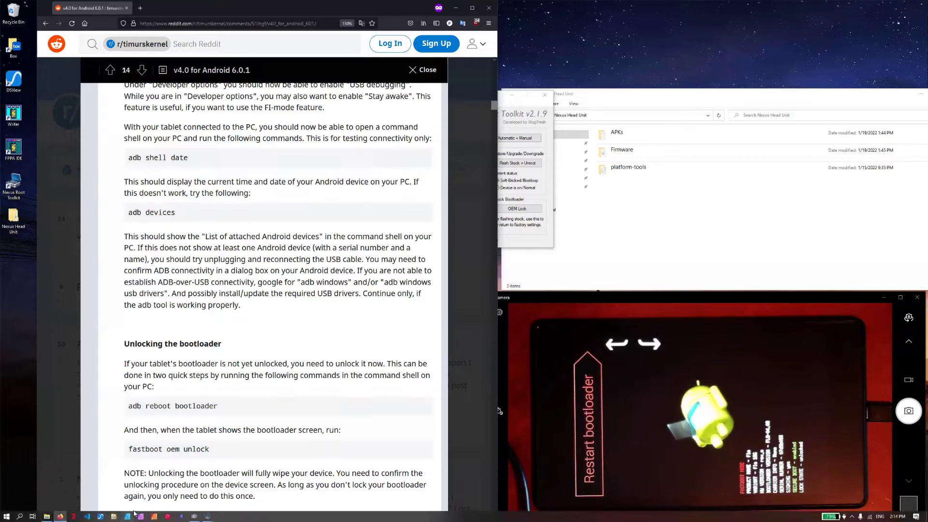
# - Launch Windows PowerShell from the Start search and position its window
pyautogui.click(2, 514)
pyautogui.write('powershell')
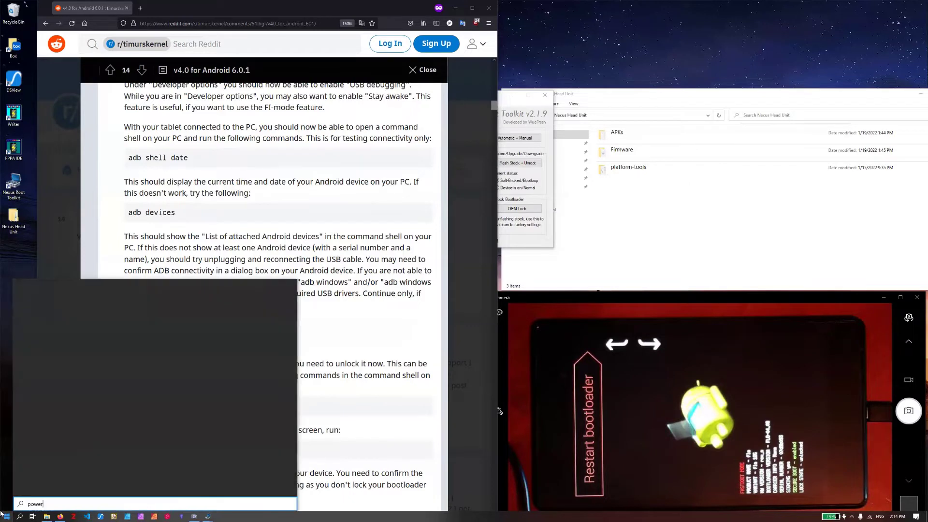
pyautogui.press('Return')
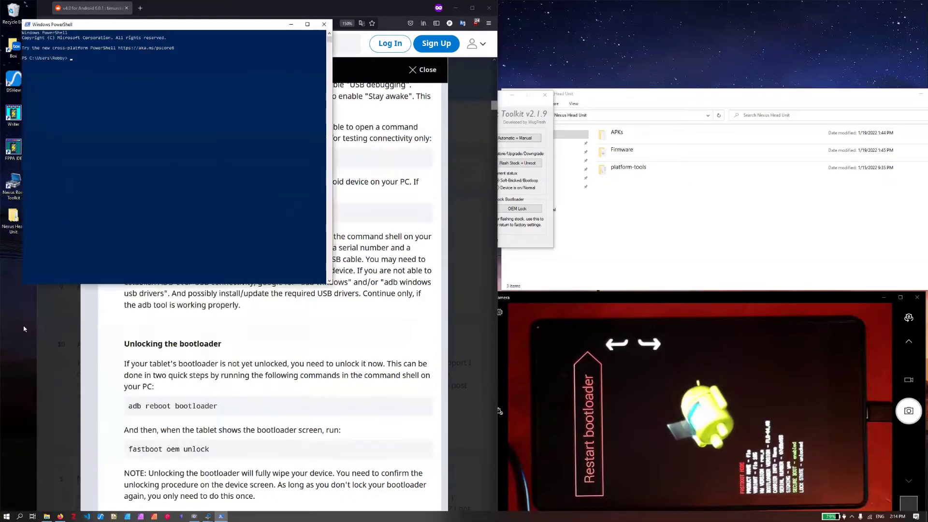
pyautogui.moveTo(119, 25); pyautogui.dragTo(641, 34)
pyautogui.keyDown('ctrl'); pyautogui.scroll(2, 655, 146); pyautogui.keyUp('ctrl')
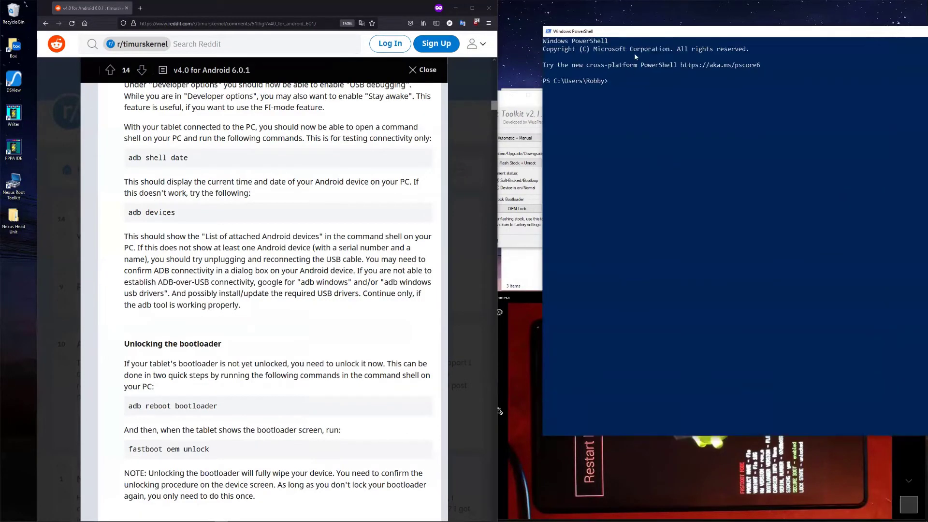
pyautogui.moveTo(650, 32); pyautogui.dragTo(563, 42)
pyautogui.moveTo(653, 42); pyautogui.dragTo(485, 235)
# - Check platform-tools for adb and fastboot, then place PowerShell at the top right
pyautogui.click(630, 172)
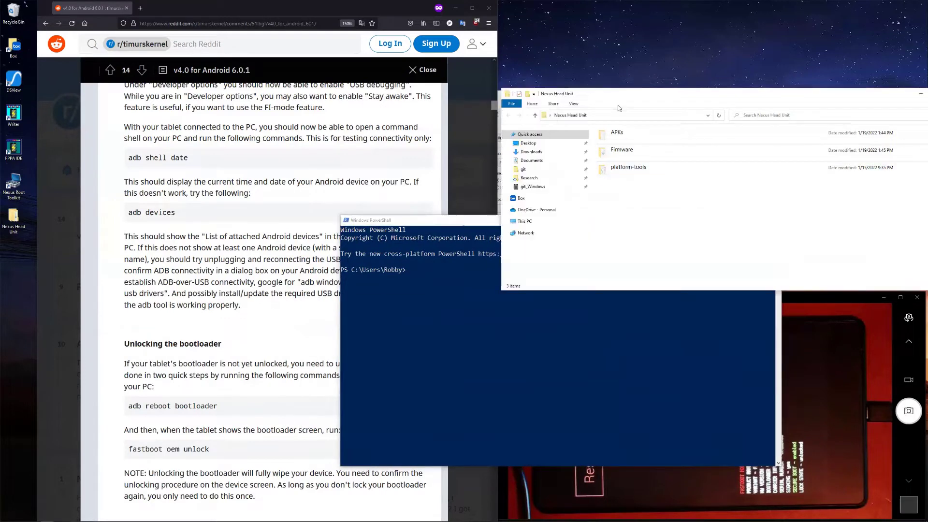
pyautogui.doubleClick(627, 173)
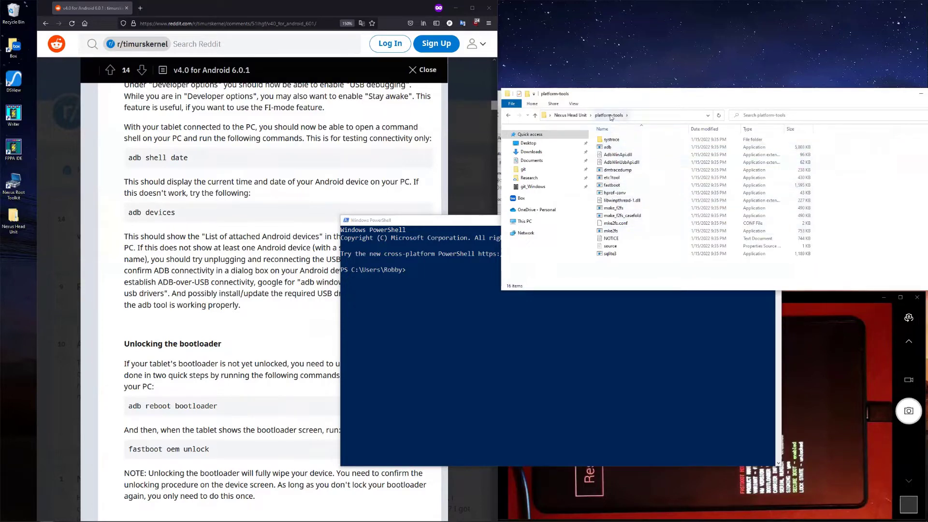
pyautogui.click(508, 116)
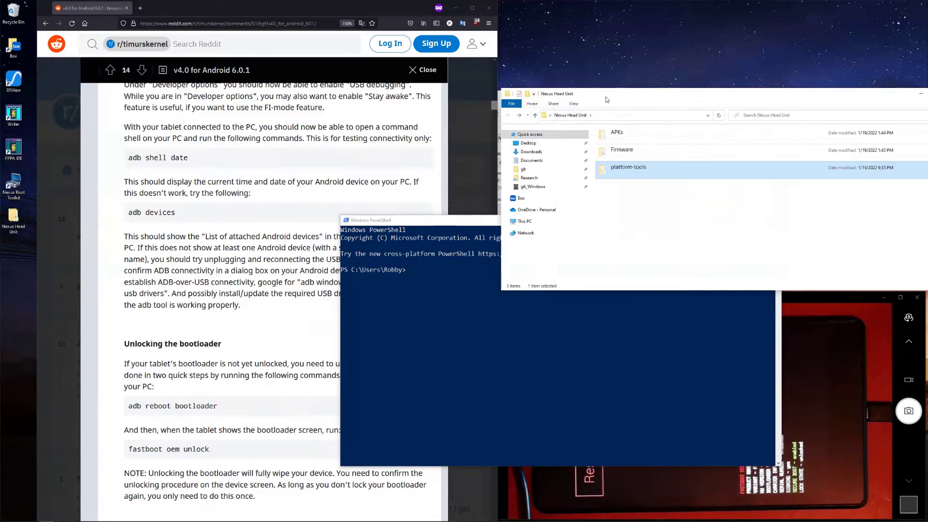
pyautogui.moveTo(606, 94); pyautogui.dragTo(582, 48)
pyautogui.moveTo(430, 221); pyautogui.dragTo(593, 42)
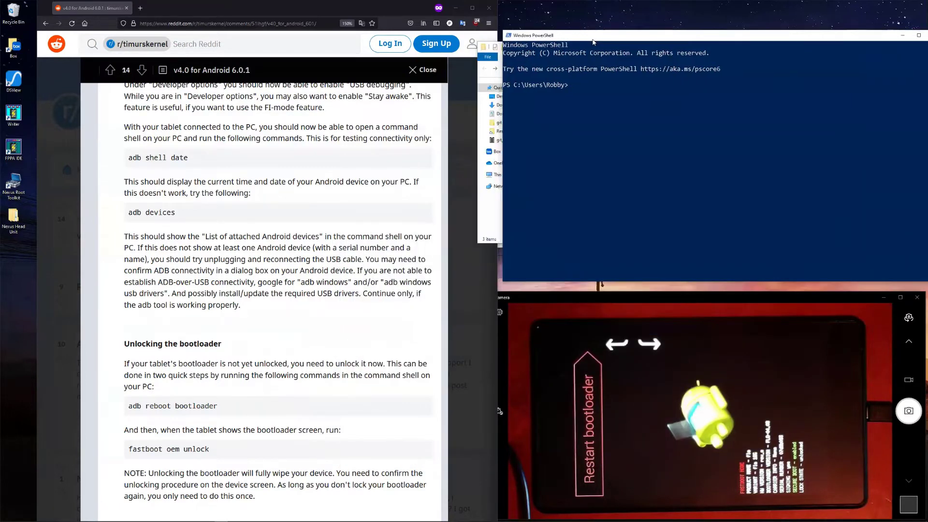
# - Clear a partly pasted PATH command and try running adb devices
pyautogui.rightClick(596, 91)
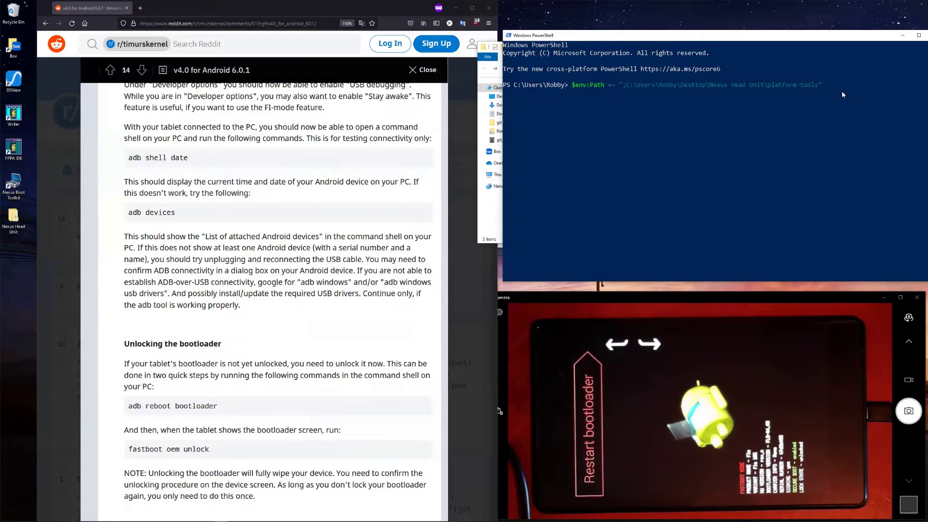
pyautogui.press('BackSpace')
pyautogui.press('BackSpace')
pyautogui.press('BackSpace')
pyautogui.press('BackSpace')
pyautogui.press('BackSpace')
pyautogui.press('BackSpace')
pyautogui.press('BackSpace')
pyautogui.press('BackSpace')
pyautogui.press('BackSpace')
pyautogui.press('BackSpace')
pyautogui.press('BackSpace')
pyautogui.press('BackSpace')
pyautogui.press('BackSpace')
pyautogui.press('BackSpace')
pyautogui.press('BackSpace')
pyautogui.press('BackSpace')
pyautogui.press('BackSpace')
pyautogui.press('BackSpace')
pyautogui.press('BackSpace')
pyautogui.press('BackSpace')
pyautogui.press('BackSpace')
pyautogui.press('BackSpace')
pyautogui.press('BackSpace')
pyautogui.press('BackSpace')
pyautogui.press('BackSpace')
pyautogui.press('BackSpace')
pyautogui.press('BackSpace')
pyautogui.press('BackSpace')
pyautogui.press('BackSpace')
pyautogui.press('BackSpace')
pyautogui.press('BackSpace')
pyautogui.press('BackSpace')
pyautogui.press('BackSpace')
pyautogui.press('BackSpace')
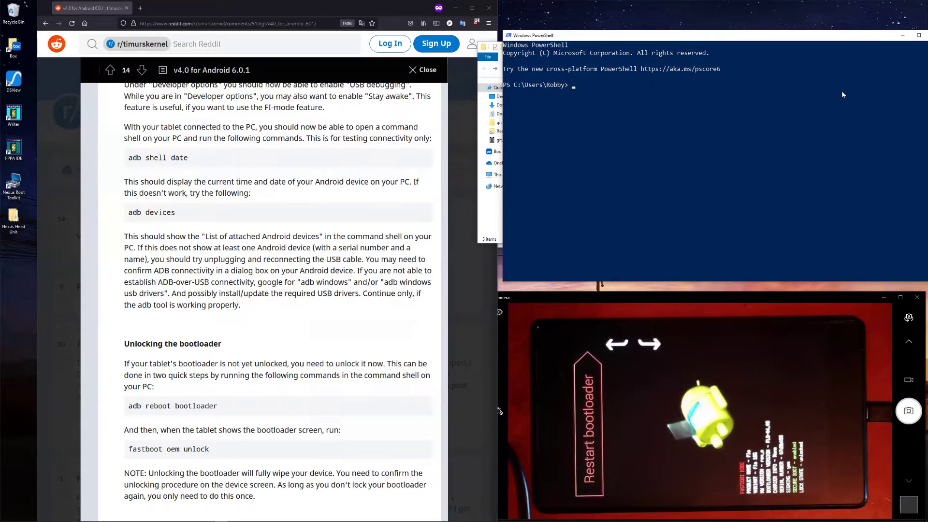
pyautogui.write('adb devices')
pyautogui.press('Return')
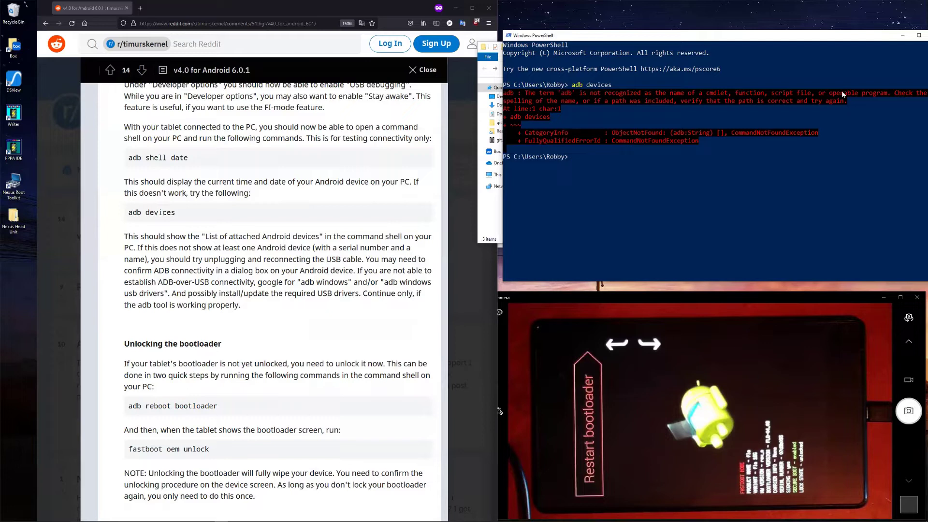
# - Add platform-tools to $env:Path and rerun adb devices, starting the daemon
pyautogui.write('$env:Path += ";C:\\Users\\Robby\\Desktop\\Nexus Head Unit\\platform-tools"')
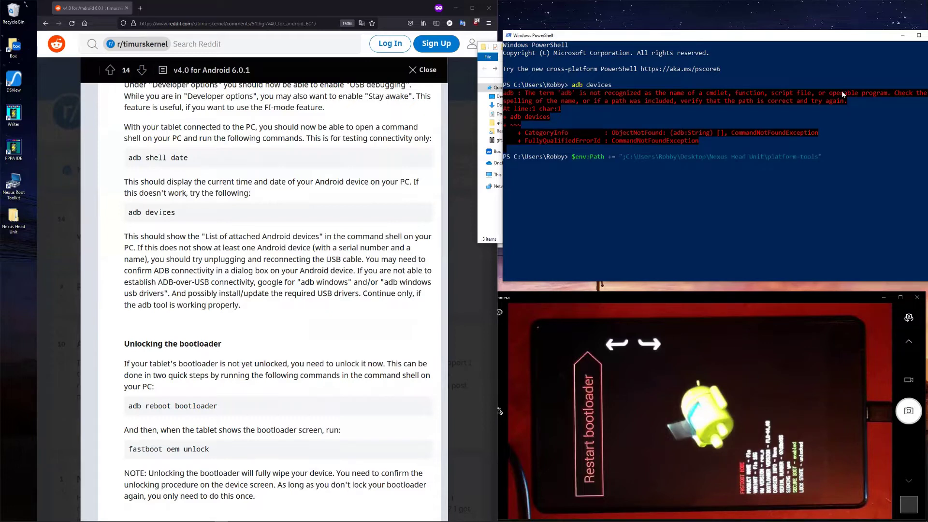
pyautogui.press('Return')
pyautogui.write('adb deci')
pyautogui.press('BackSpace')
pyautogui.write('vices')
pyautogui.press('Return')
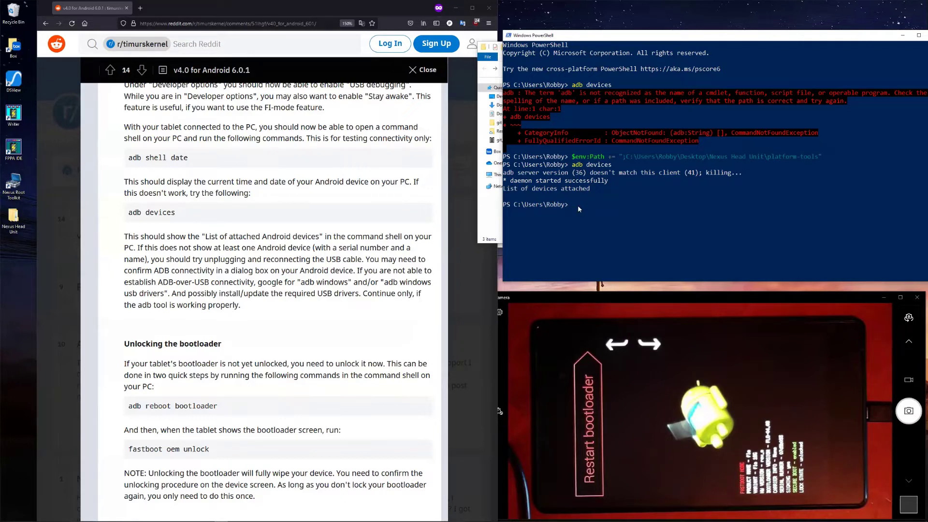
pyautogui.keyDown('ctrl'); pyautogui.scroll(4, 577, 205); pyautogui.keyUp('ctrl')
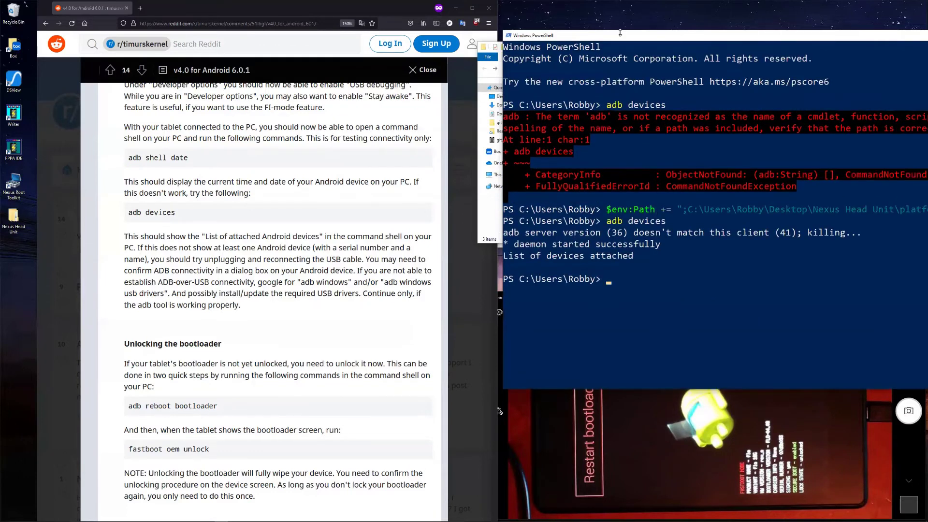
# - Run fastboot oem unlock in PowerShell, which reports the bootloader already unlocked
pyautogui.moveTo(615, 36); pyautogui.dragTo(371, 8)
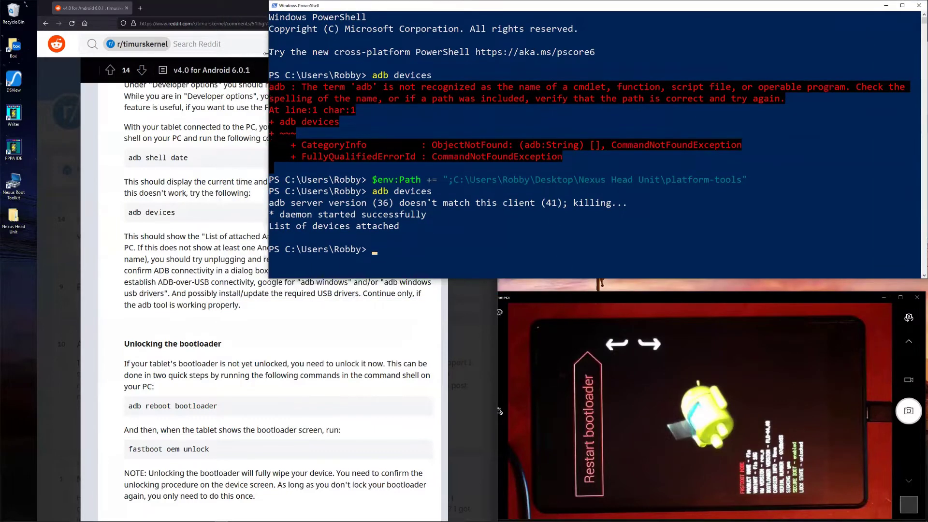
pyautogui.moveTo(268, 57); pyautogui.dragTo(487, 64)
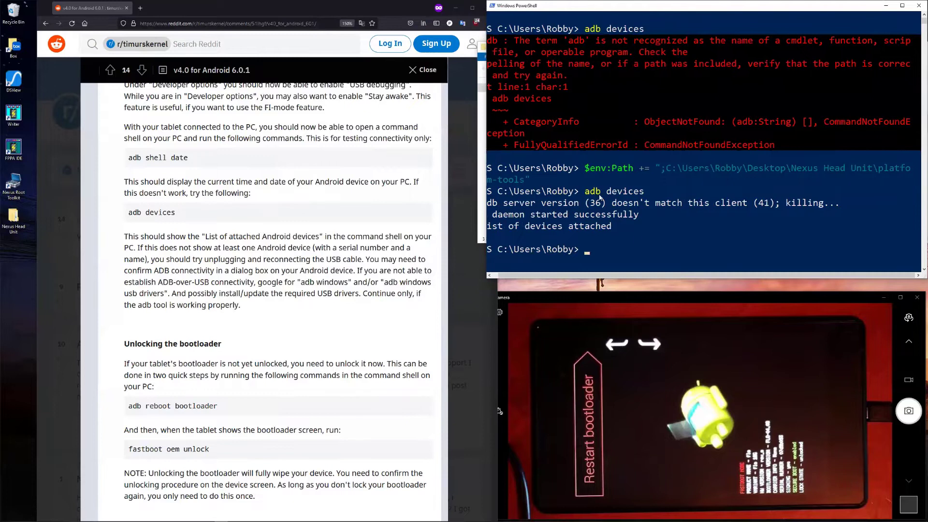
pyautogui.click(621, 249)
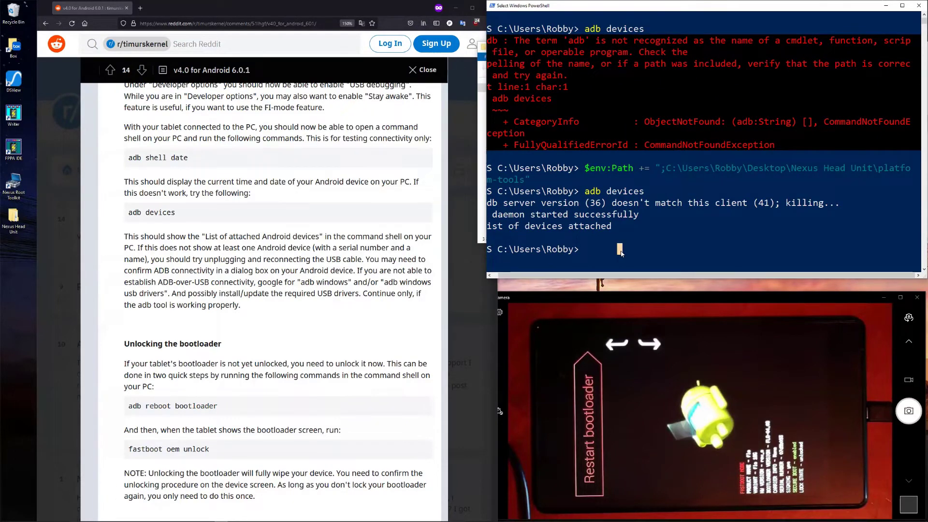
pyautogui.press('Escape')
pyautogui.write('fastboot oem ')
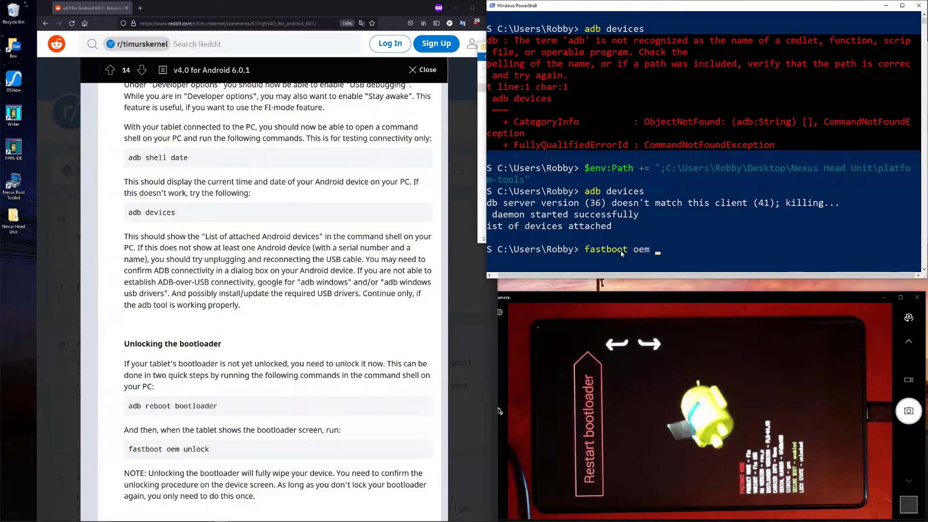
pyautogui.write('unlock')
pyautogui.press('Return')
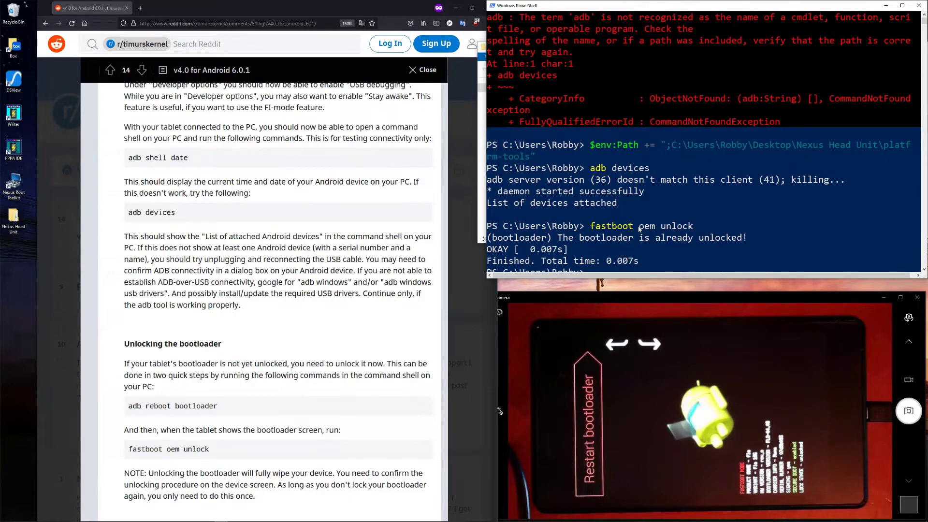
pyautogui.scroll(-2, 639, 227)
pyautogui.scroll(1, 639, 228)
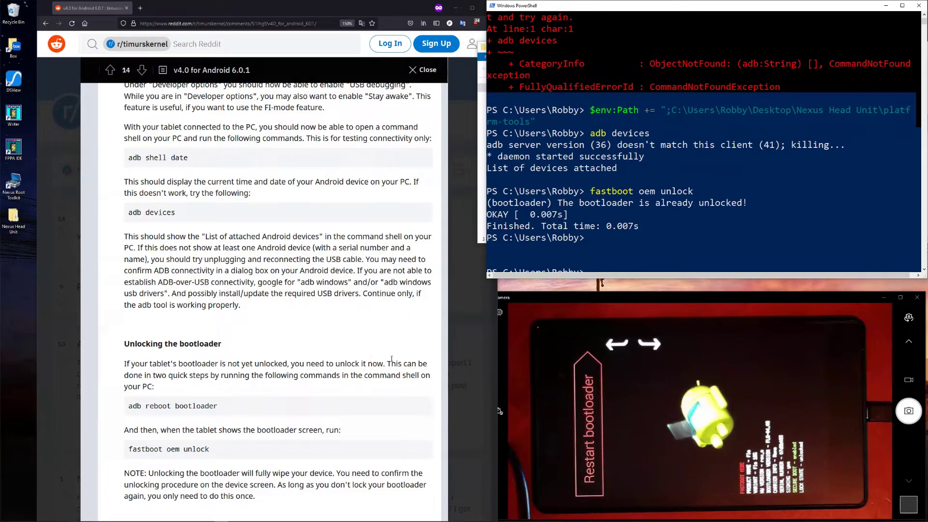
# - Scroll between 'Before you install' and the REQUIRED FILES lists, ending at the MOB30X factory image step
pyautogui.scroll(-1, 391, 359)
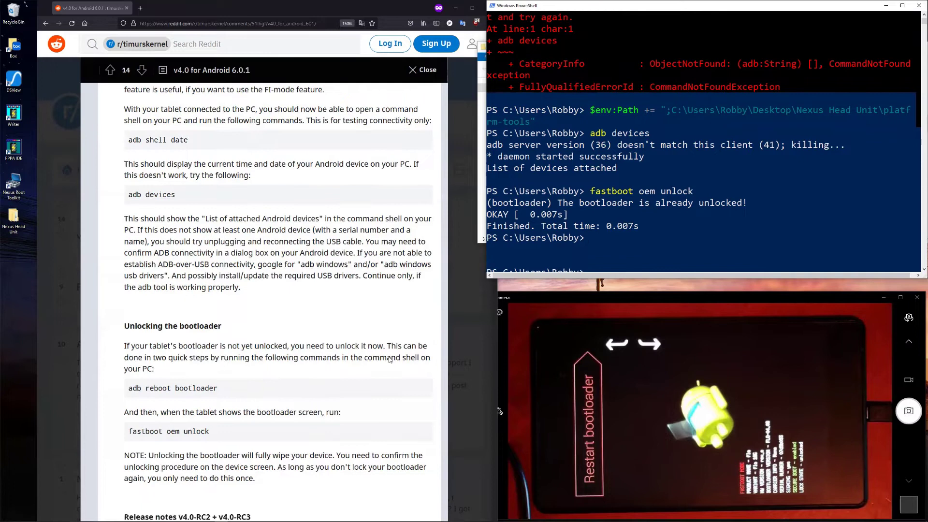
pyautogui.scroll(-2, 390, 358)
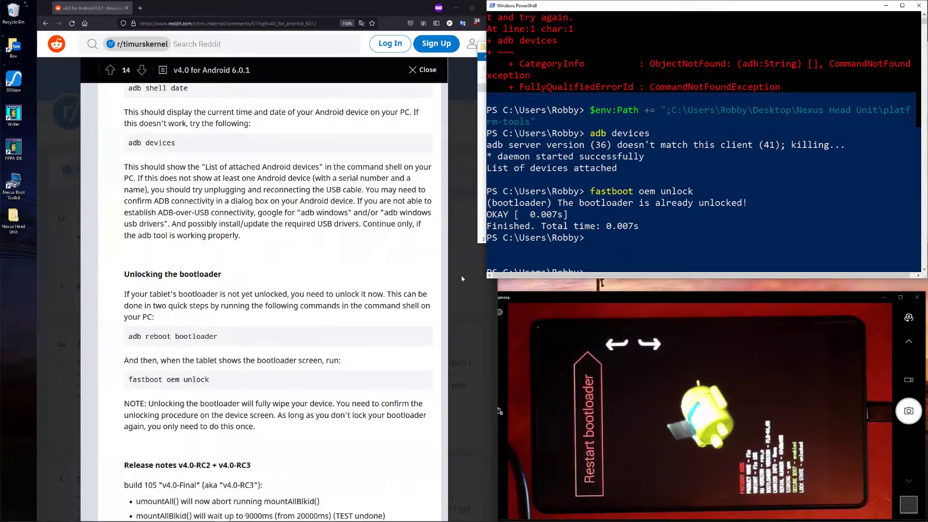
pyautogui.scroll(5, 300, 411)
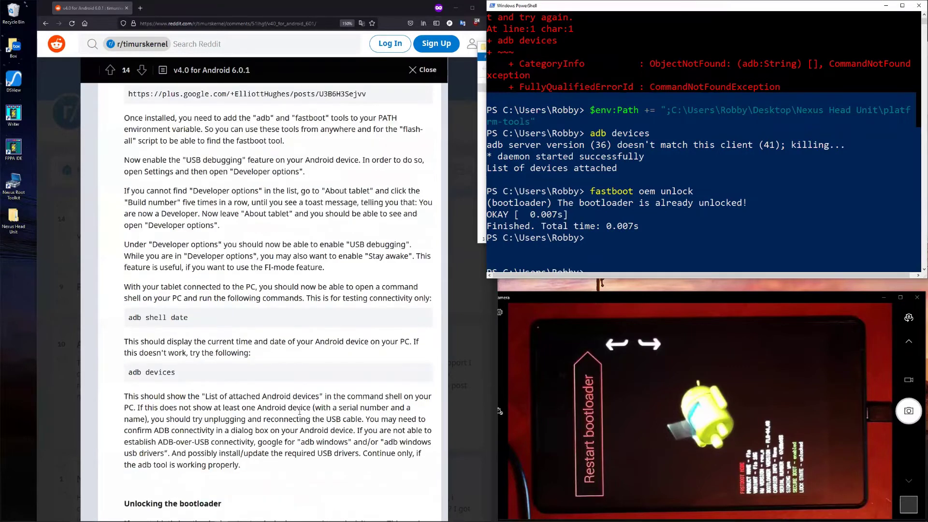
pyautogui.scroll(10, 299, 411)
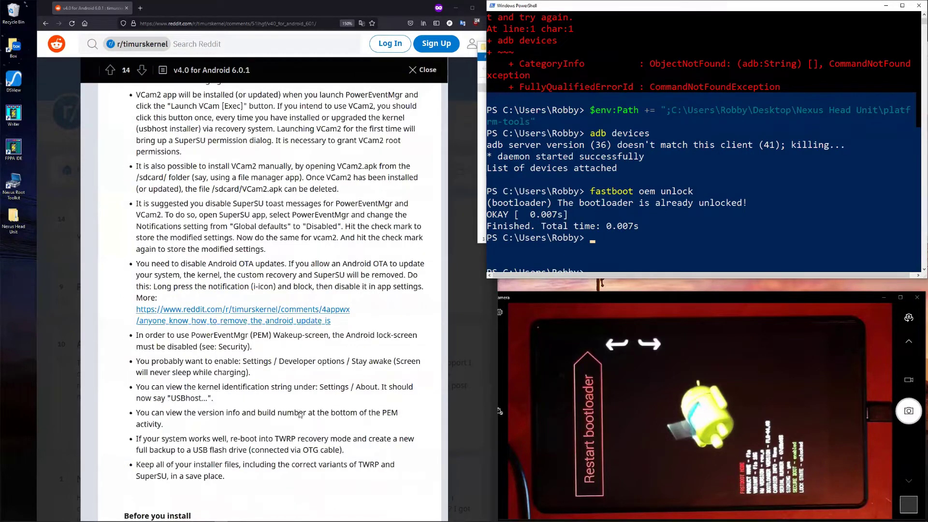
pyautogui.scroll(-6, 299, 412)
pyautogui.scroll(-3, 259, 377)
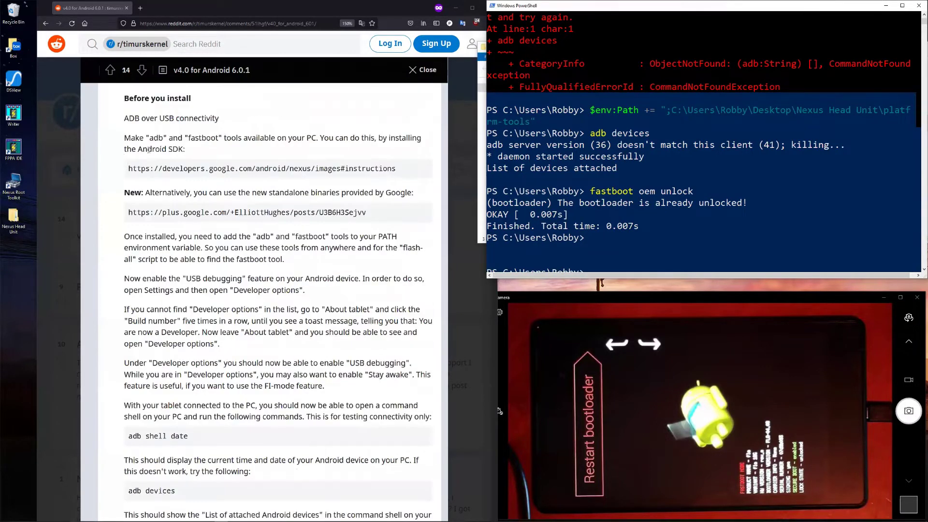
pyautogui.scroll(-3, 219, 371)
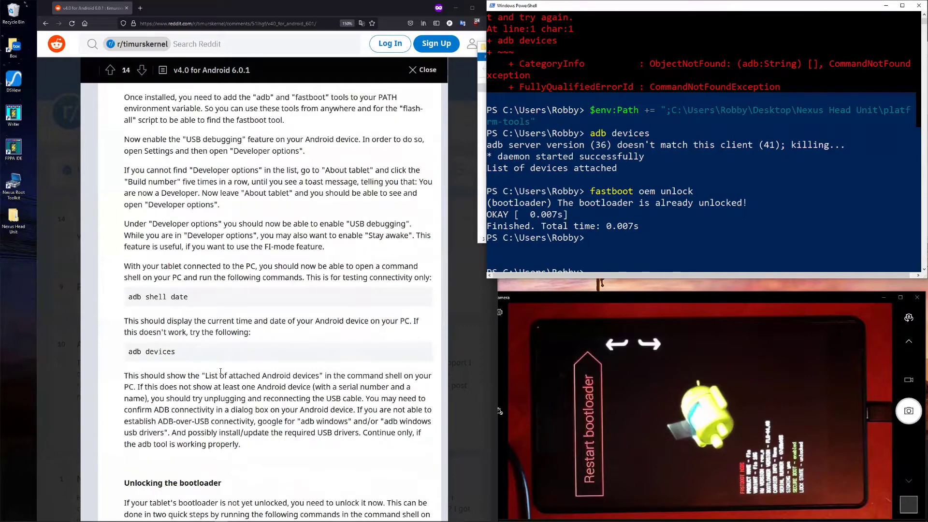
pyautogui.scroll(-5, 221, 372)
pyautogui.scroll(9, 250, 388)
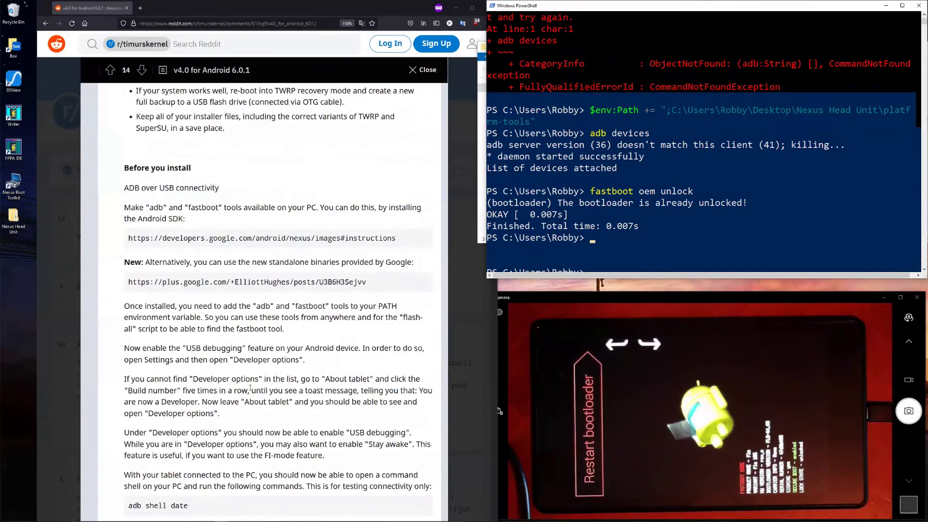
pyautogui.scroll(-10, 250, 388)
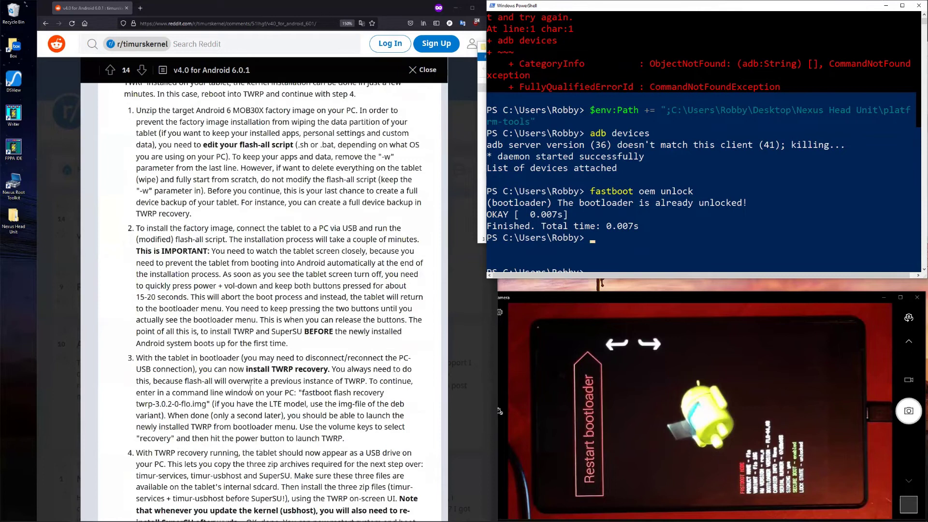
pyautogui.scroll(6, 251, 388)
pyautogui.scroll(3, 214, 331)
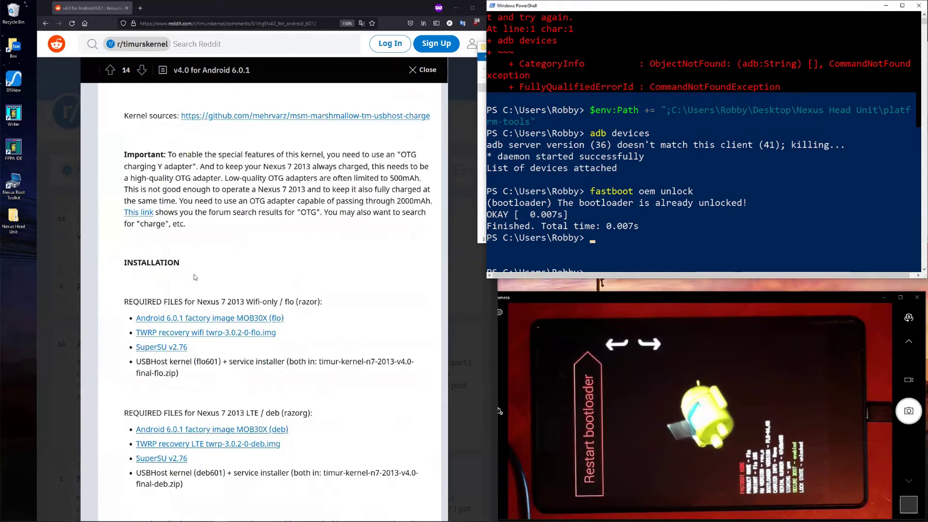
pyautogui.scroll(-4, 203, 297)
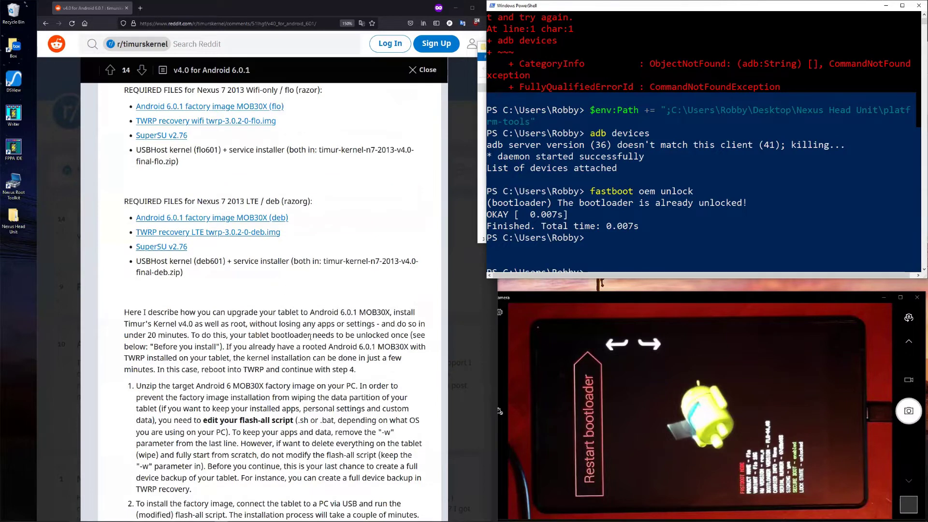
pyautogui.scroll(-2, 232, 513)
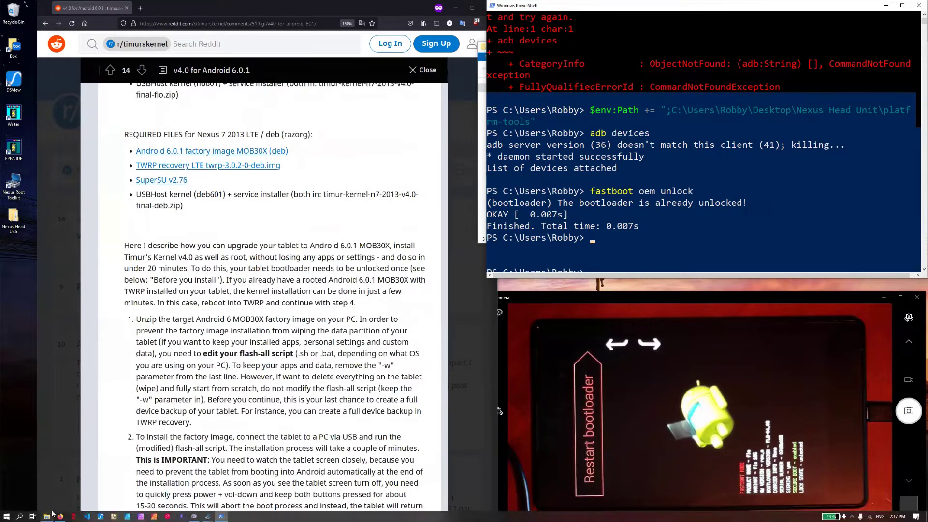
# - Open the Firmware folder in Nexus Head Unit and view the kernel zip's options
pyautogui.moveTo(53, 514)
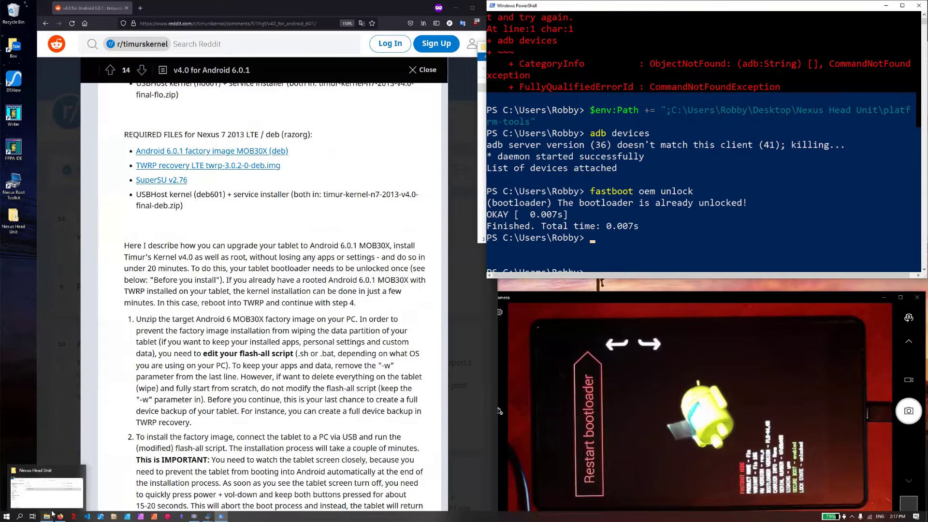
pyautogui.click(53, 513)
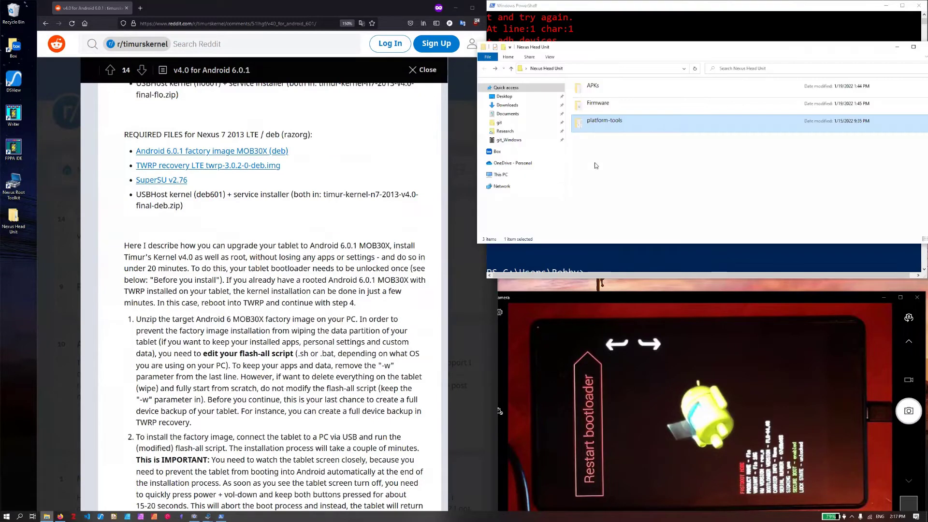
pyautogui.doubleClick(614, 109)
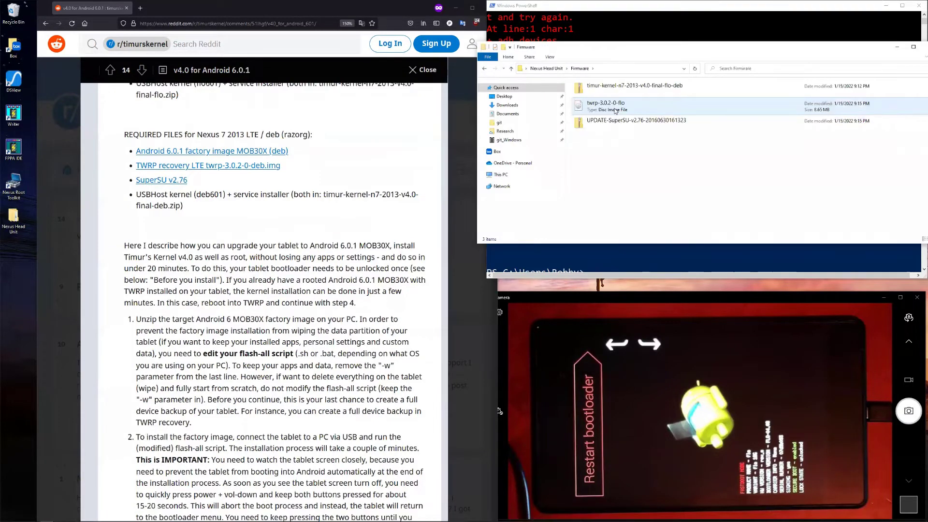
pyautogui.rightClick(646, 87)
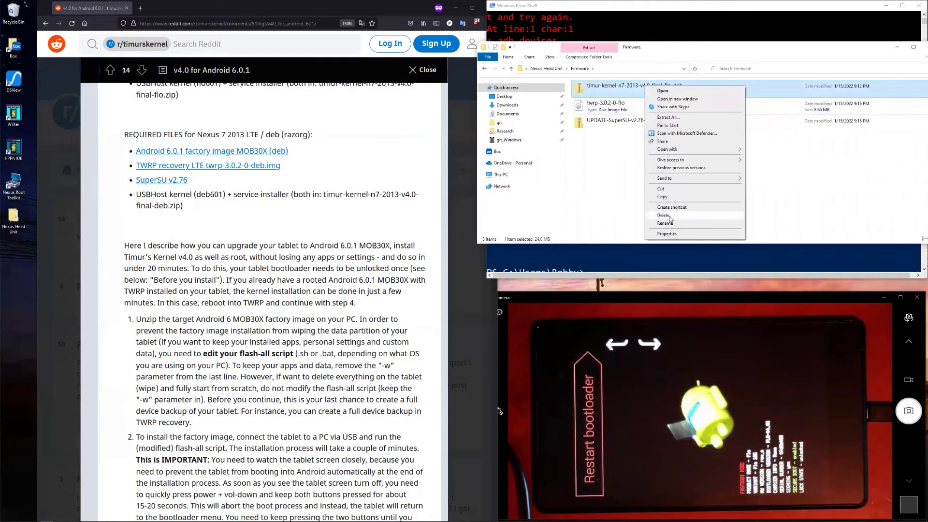
pyautogui.click(593, 64)
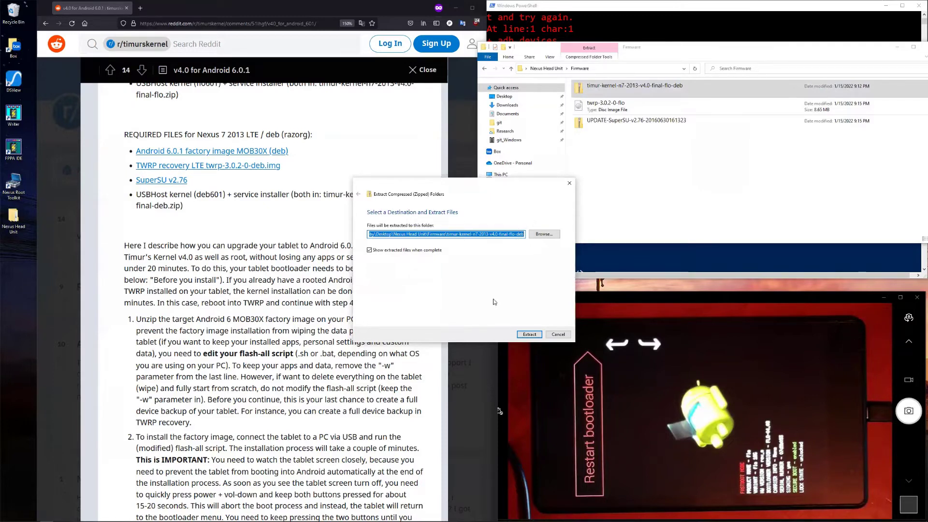
# - Extract the kernel zip without auto-opening, then open timur-kernel-n7-2013-v4.0-final
pyautogui.click(393, 252)
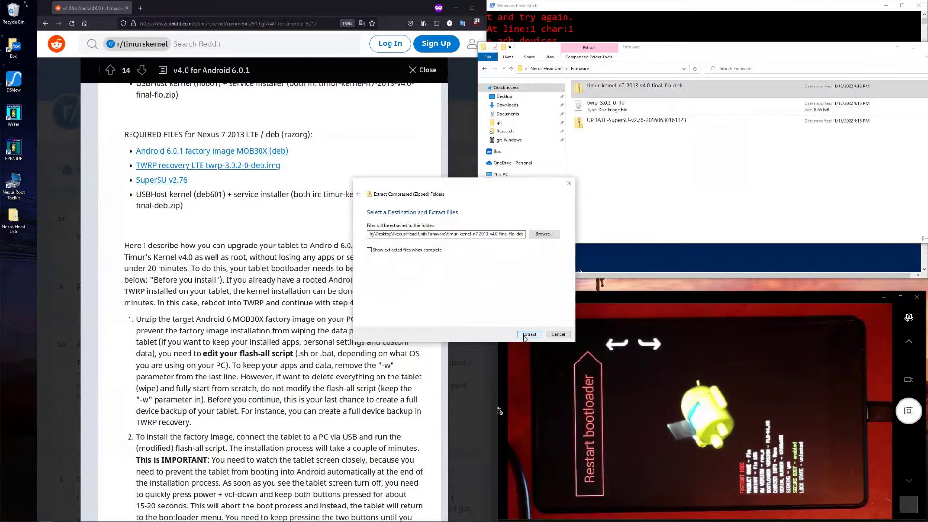
pyautogui.click(528, 334)
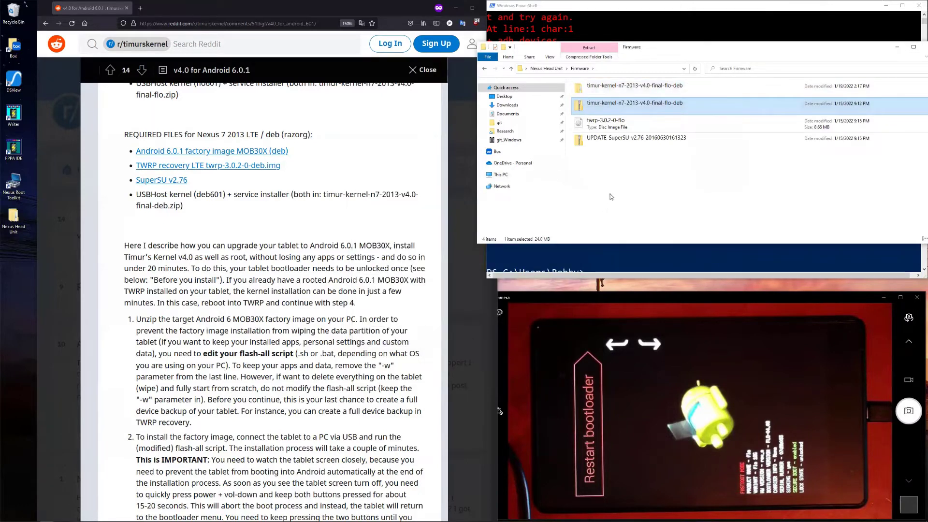
pyautogui.doubleClick(621, 91)
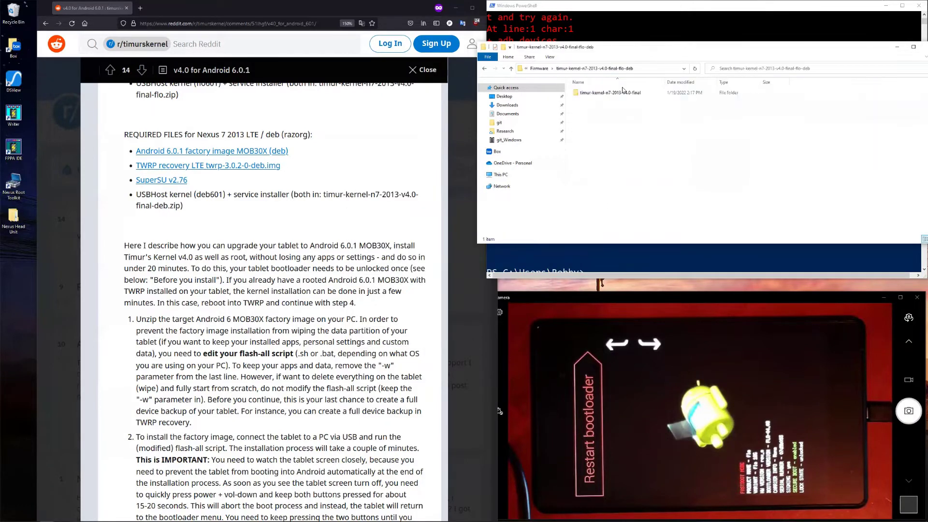
pyautogui.doubleClick(614, 93)
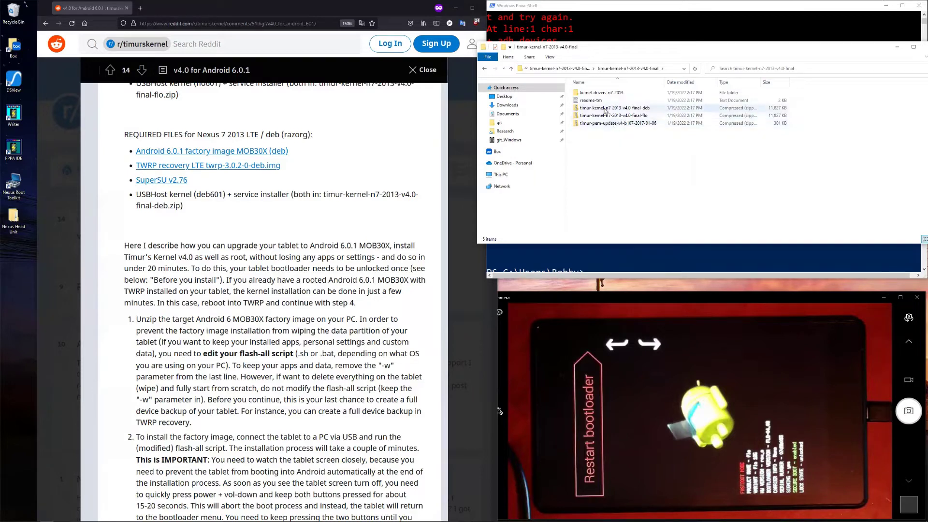
# - Switch the timur-kernel-n7-2013-v4.0-final folder from Details to Content layout
pyautogui.click(550, 58)
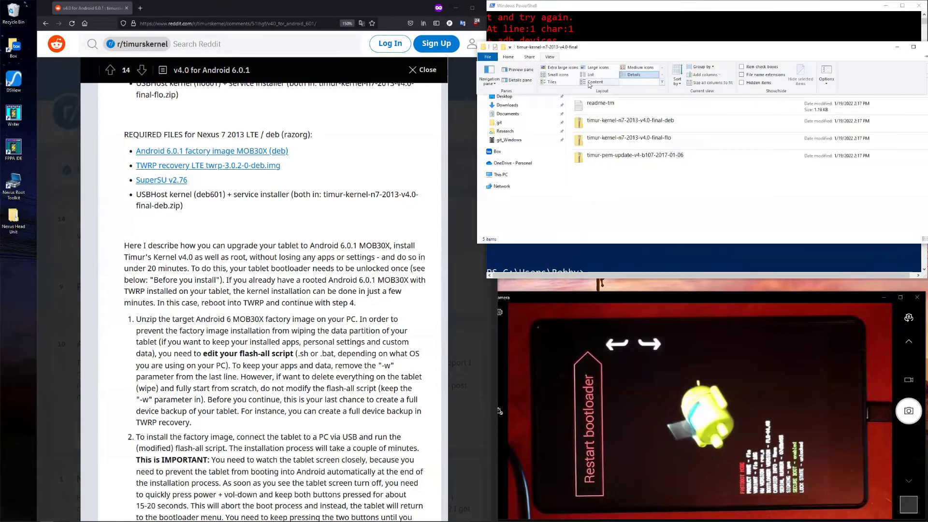
pyautogui.click(604, 106)
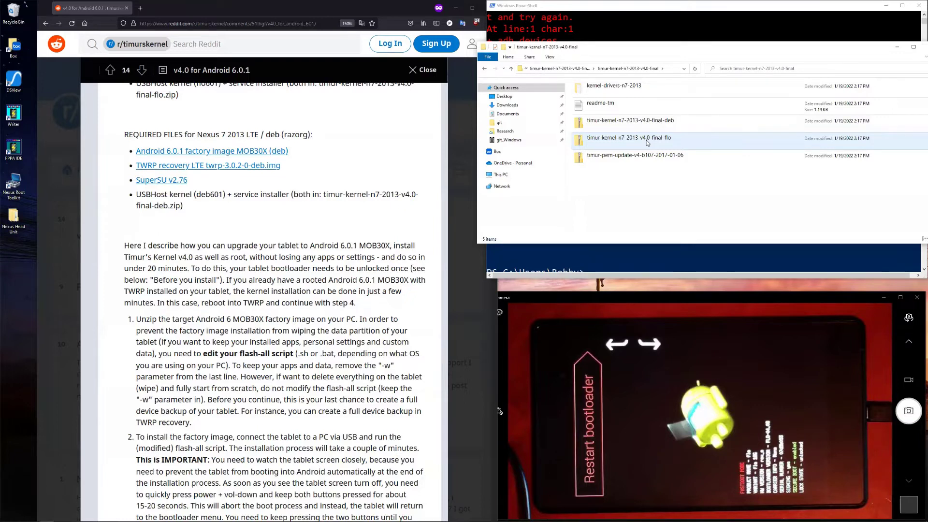
# - Extract the timur-kernel-n7-2013-v4.0-final-flo zip into Desktop\Nexus Head Unit\Firmware
pyautogui.rightClick(647, 143)
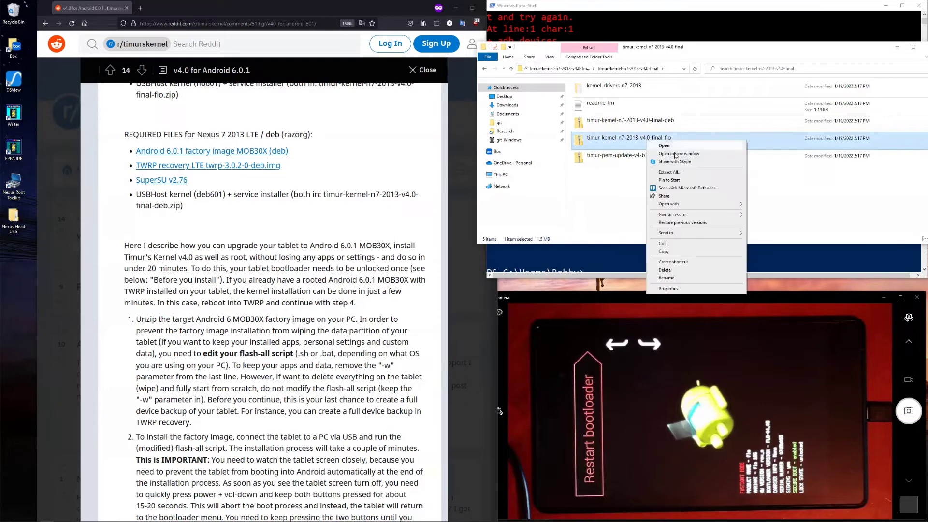
pyautogui.click(671, 172)
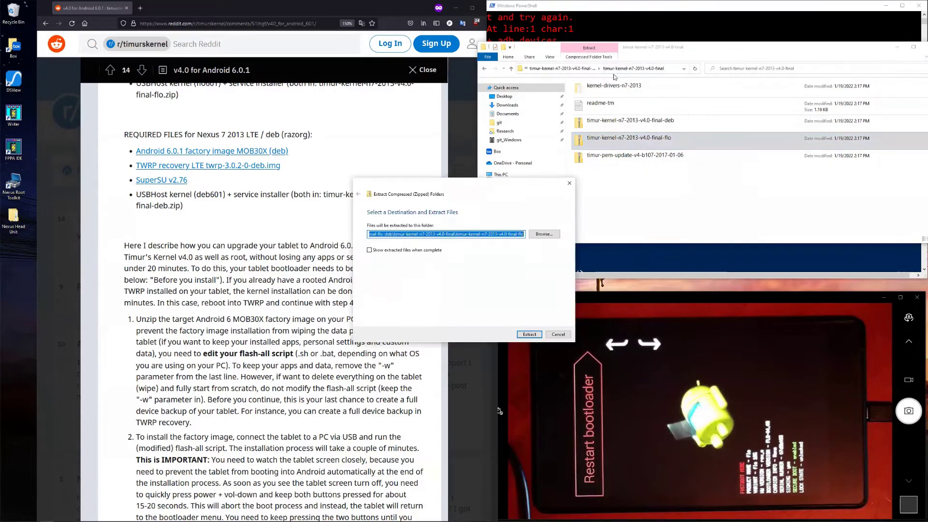
pyautogui.click(546, 234)
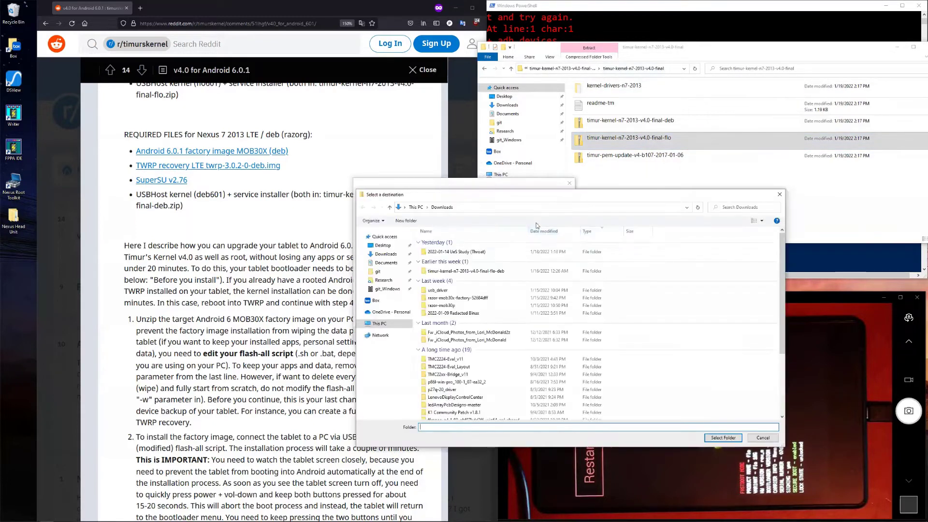
pyautogui.click(415, 207)
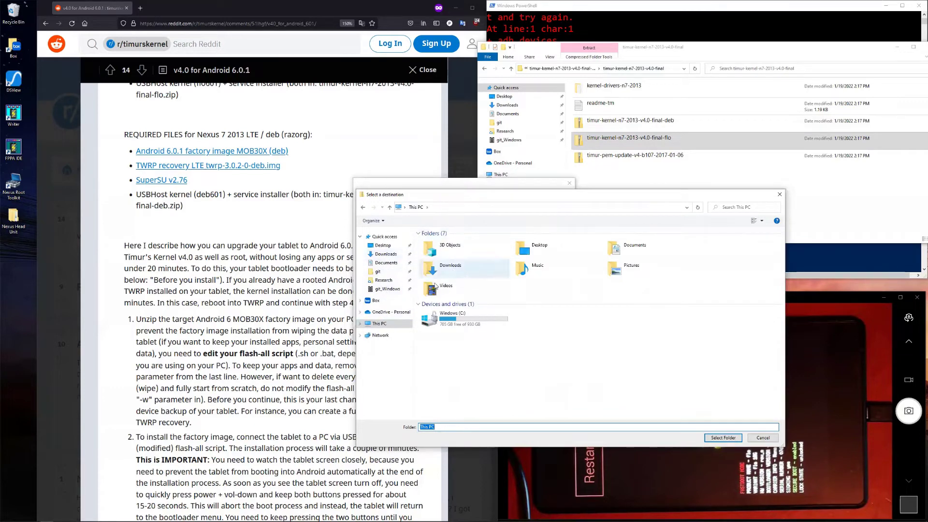
pyautogui.click(383, 245)
pyautogui.doubleClick(435, 248)
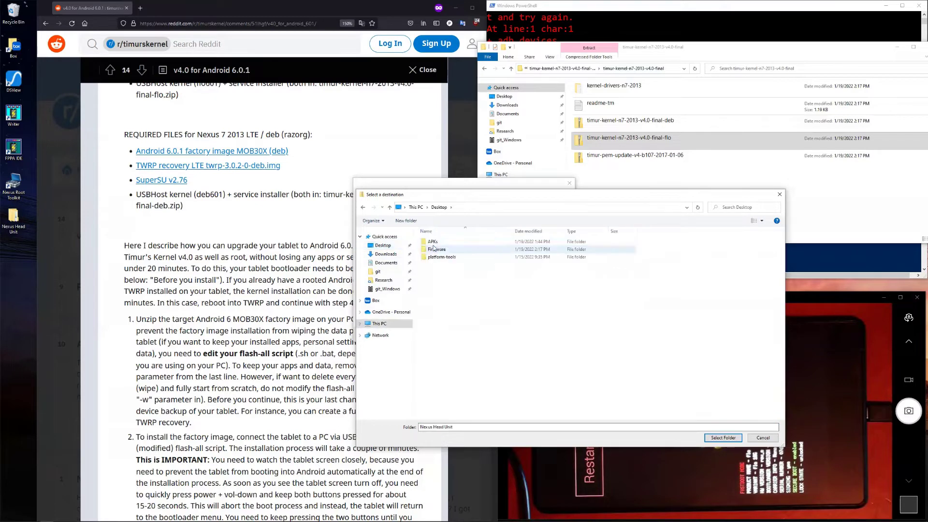
pyautogui.doubleClick(437, 249)
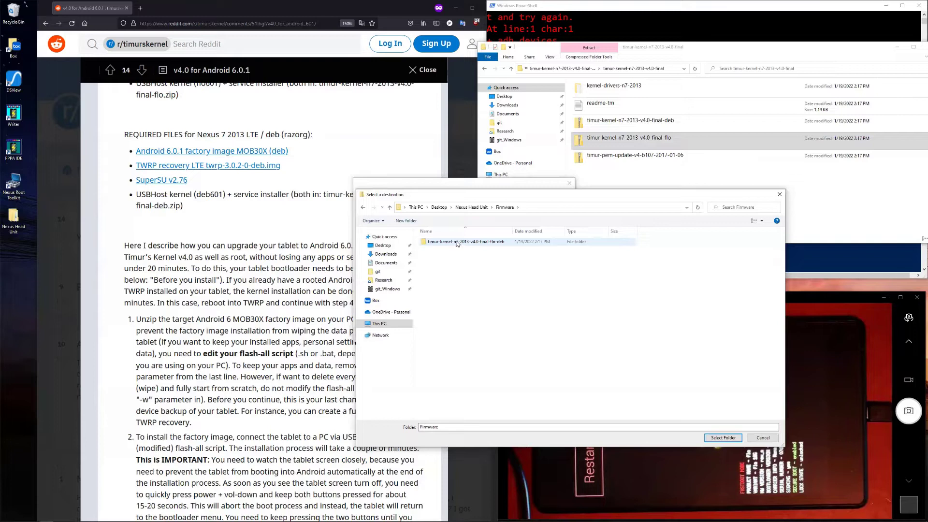
pyautogui.click(716, 440)
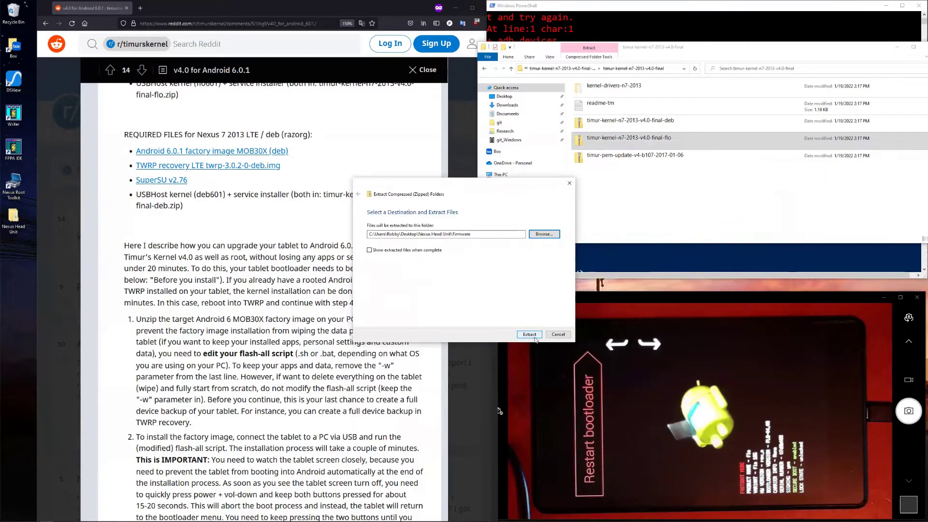
pyautogui.click(529, 334)
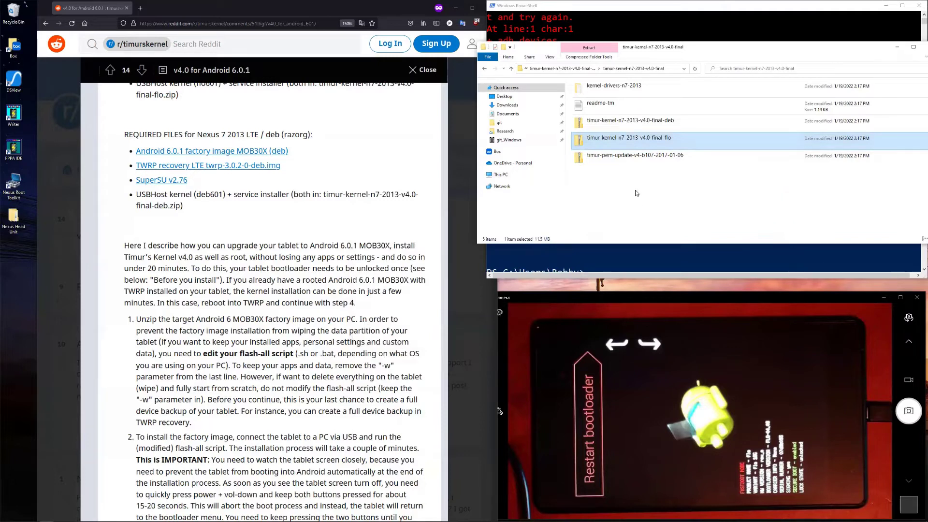
# - Paste the timur-pem-update zip up into the Firmware folder
pyautogui.click(619, 158)
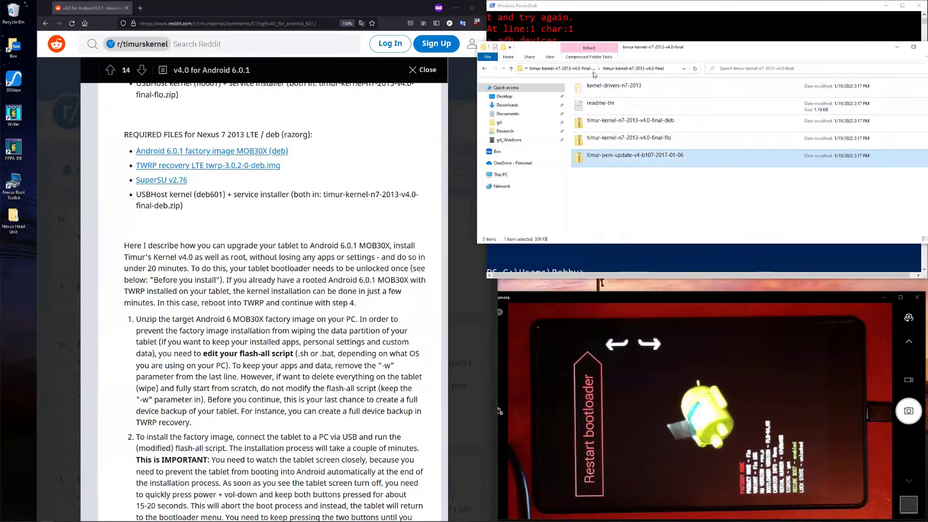
pyautogui.click(566, 68)
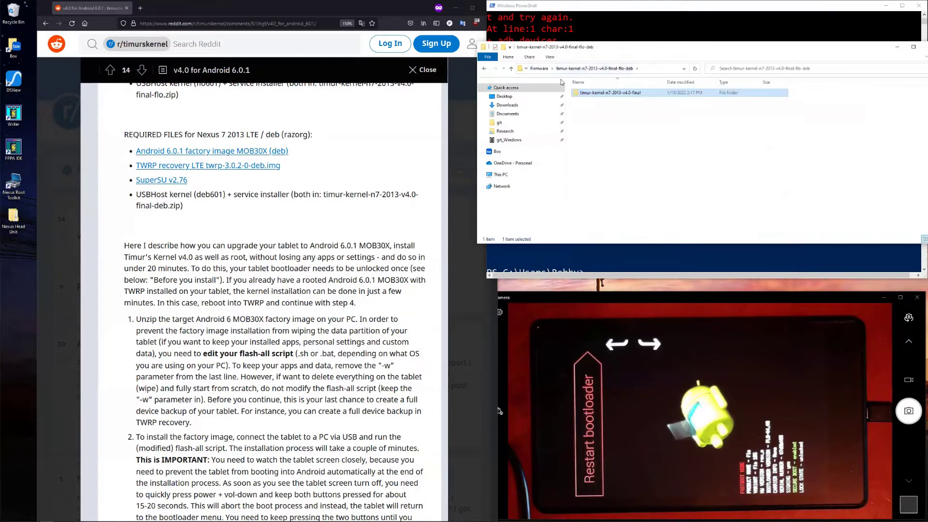
pyautogui.click(536, 69)
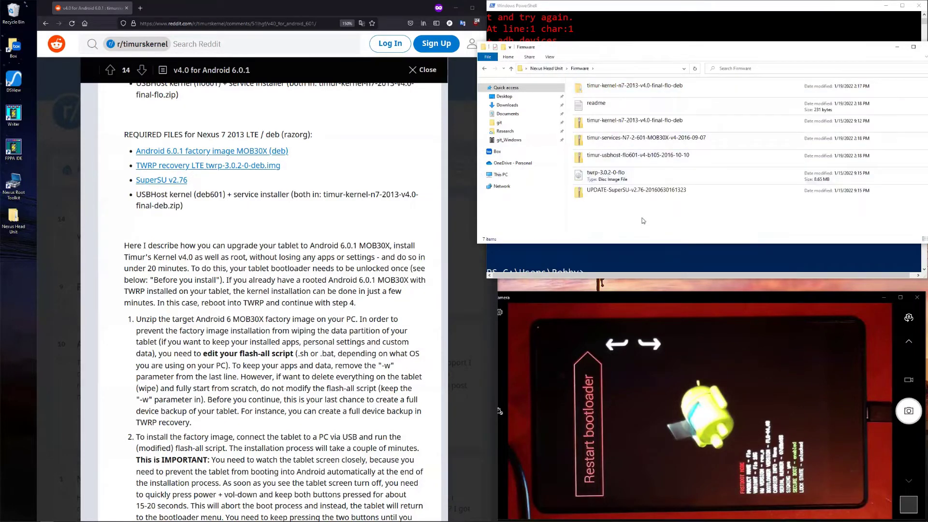
pyautogui.hotkey('ctrl', 'v')
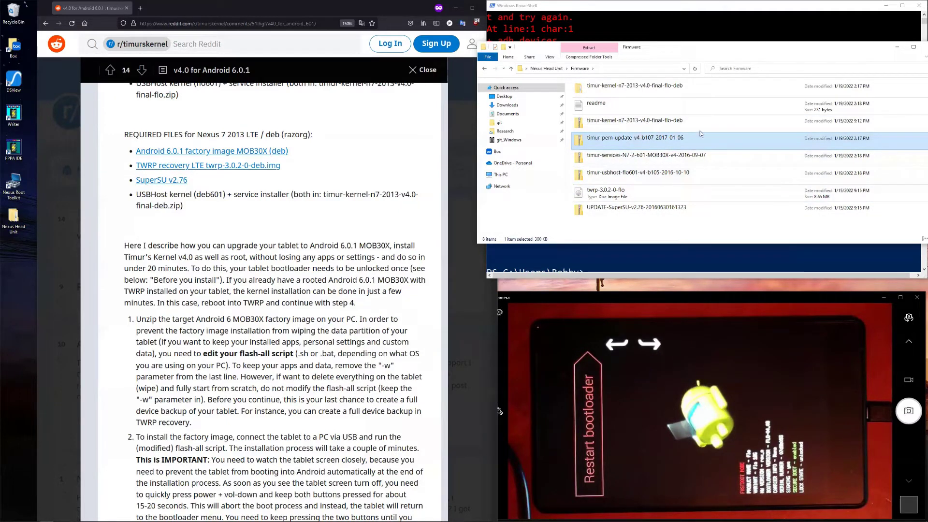
pyautogui.moveTo(860, 48); pyautogui.dragTo(782, 48)
# - Close Explorer and change PowerShell into the Desktop's Nexus Head Unit folder
pyautogui.click(851, 49)
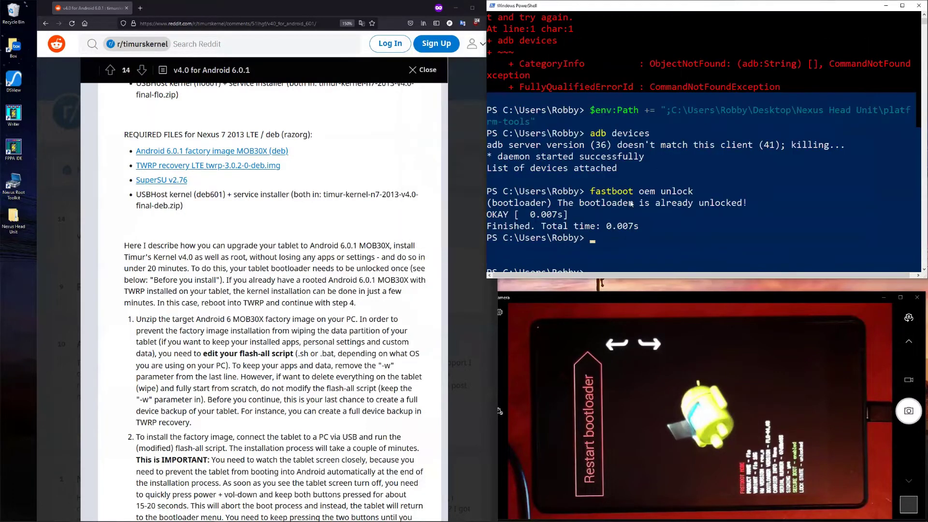
pyautogui.scroll(-1, 692, 216)
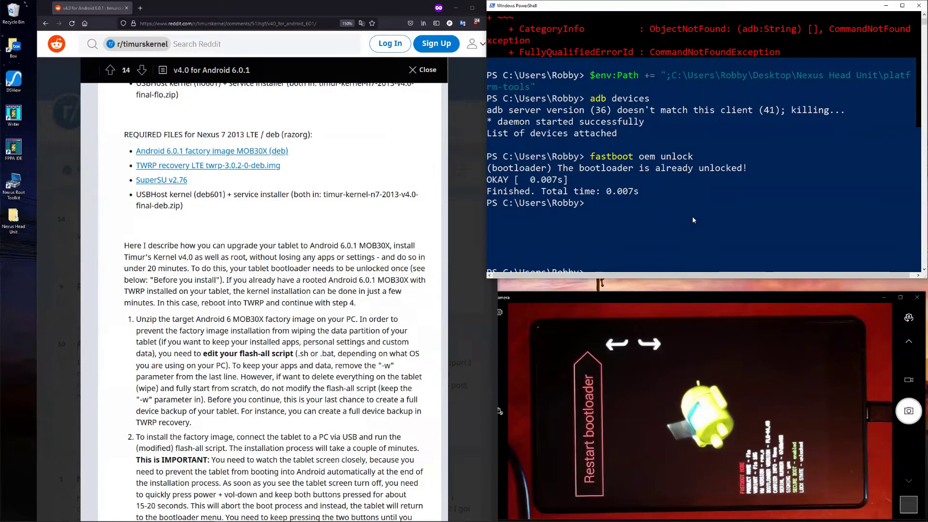
pyautogui.write('cd .\\Des')
pyautogui.write('k')
pyautogui.press('Tab')
pyautogui.write('N')
pyautogui.press('Tab')
pyautogui.press('Return')
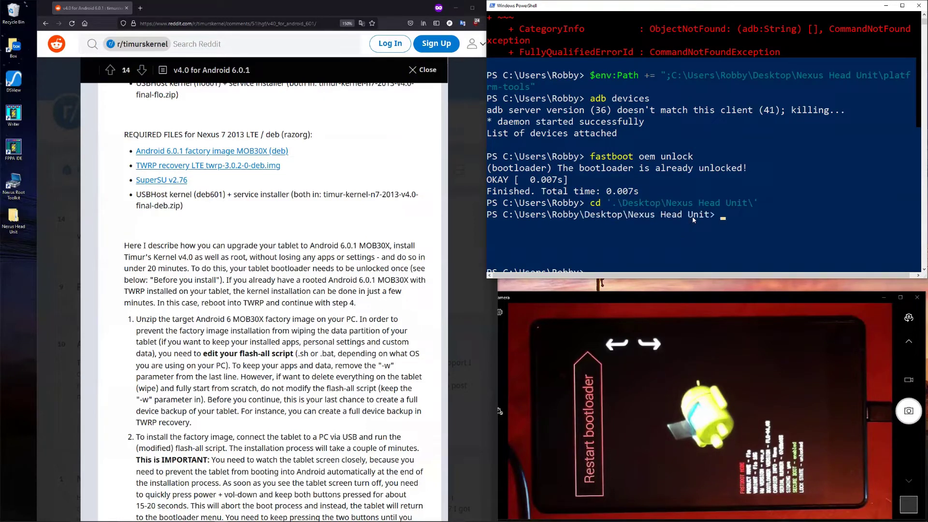
# - Move into the Firmware subfolder and list its files with ls
pyautogui.write('cd Fir')
pyautogui.press('Tab')
pyautogui.press('Return')
pyautogui.write('ls')
pyautogui.press('Return')
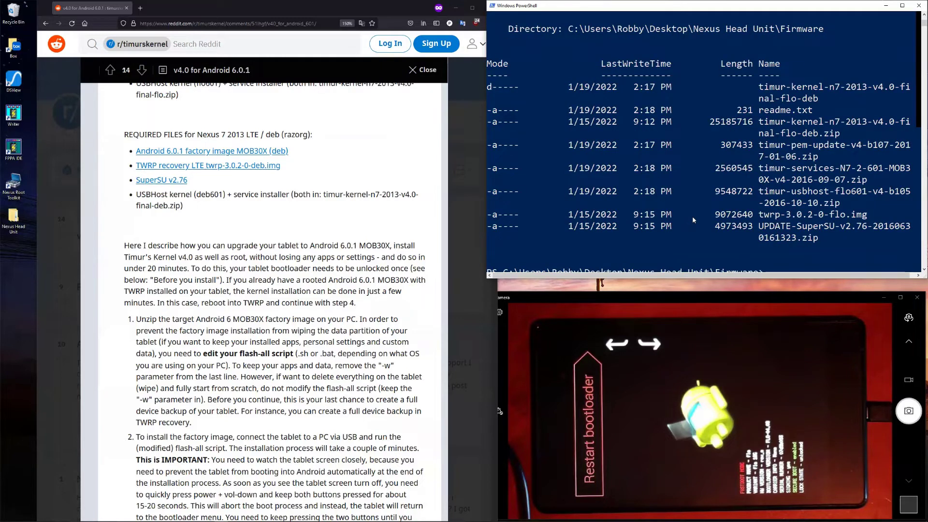
# - Scroll the v4.0 kernel post down to step 3, flashing twrp-3.0.2-0-flo.img recovery
pyautogui.scroll(-3, 274, 308)
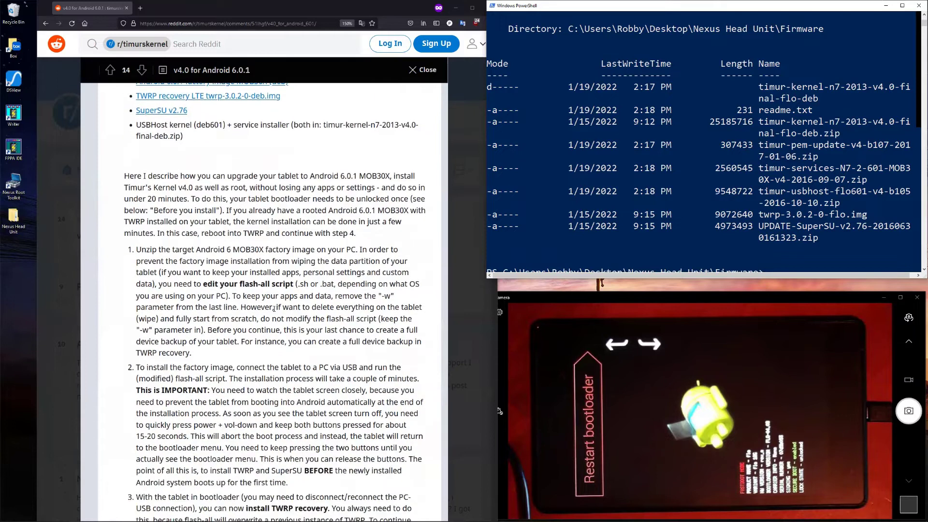
pyautogui.scroll(-2, 274, 308)
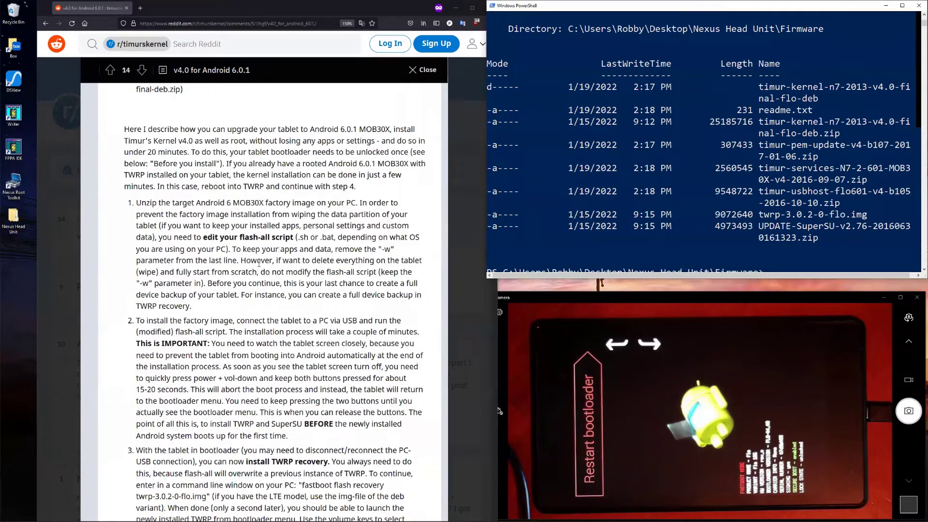
pyautogui.scroll(-1, 305, 238)
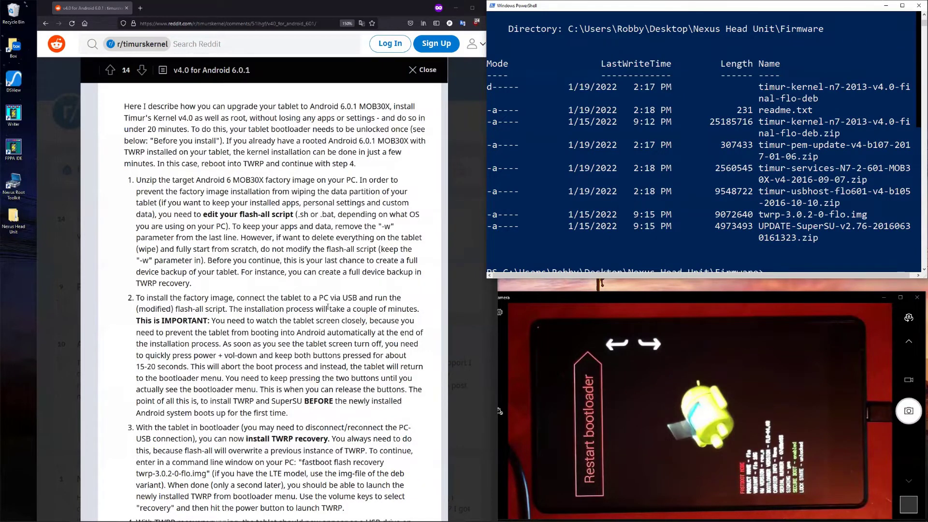
pyautogui.moveTo(100, 515)
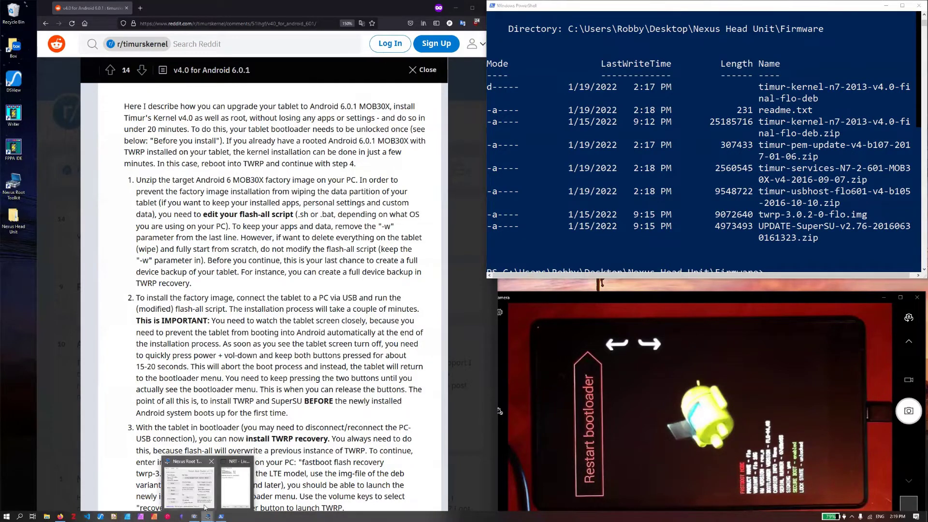
# - Set Nexus Root Toolkit to Nexus 7 2013 Wi-Fi with Android 6.0.1 MOB30X and apply
pyautogui.click(203, 500)
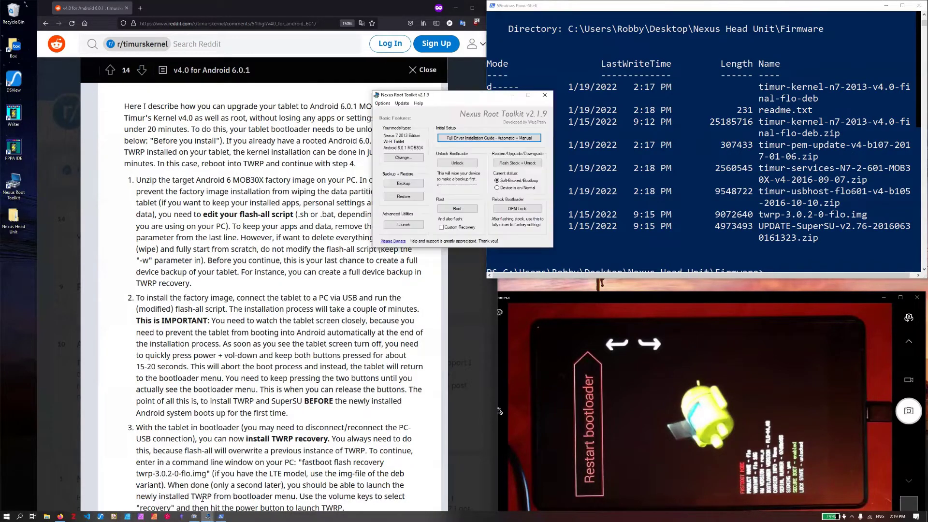
pyautogui.click(414, 159)
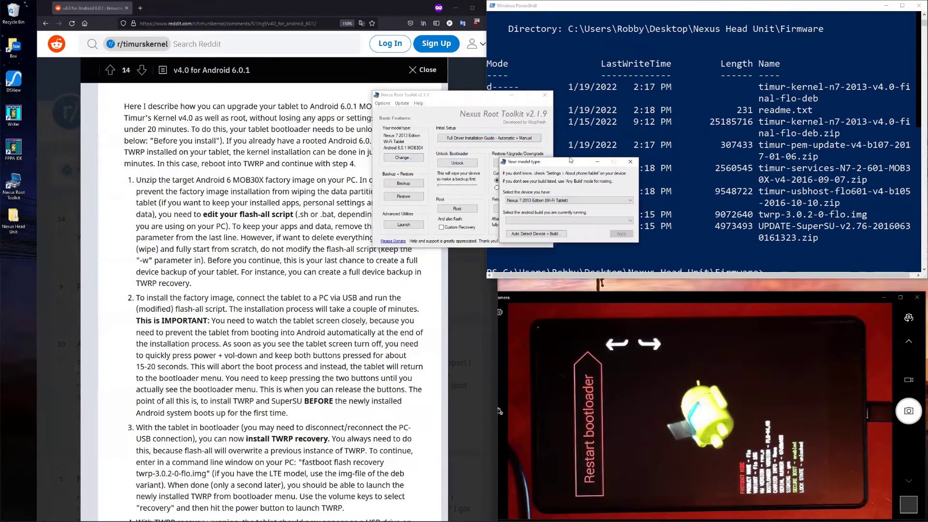
pyautogui.click(531, 202)
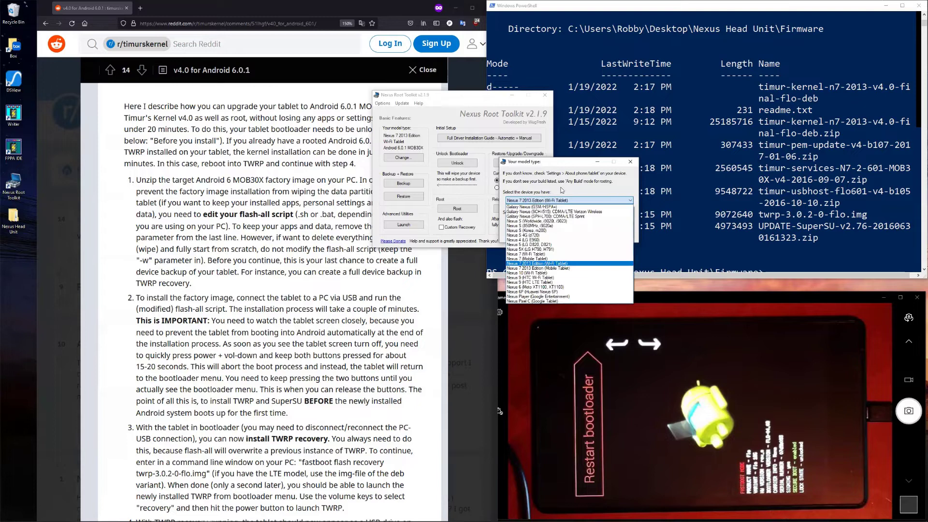
pyautogui.click(545, 202)
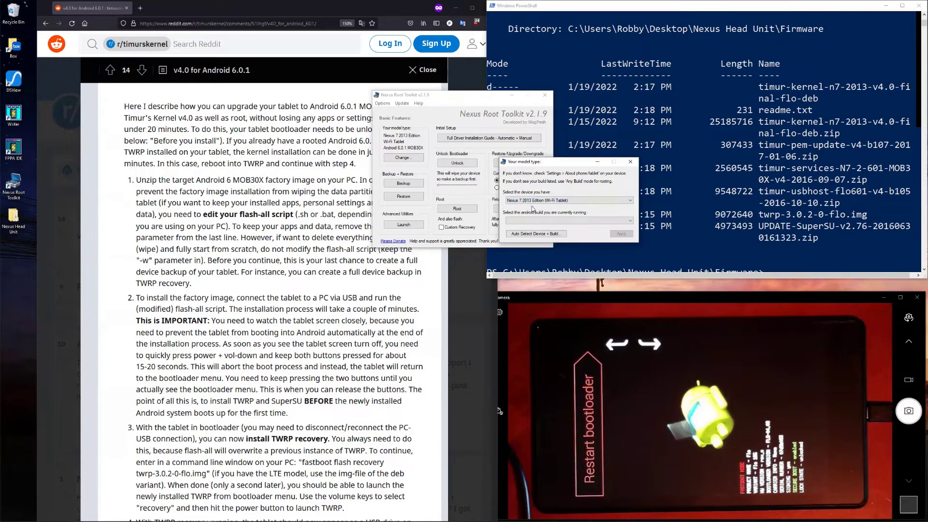
pyautogui.click(563, 221)
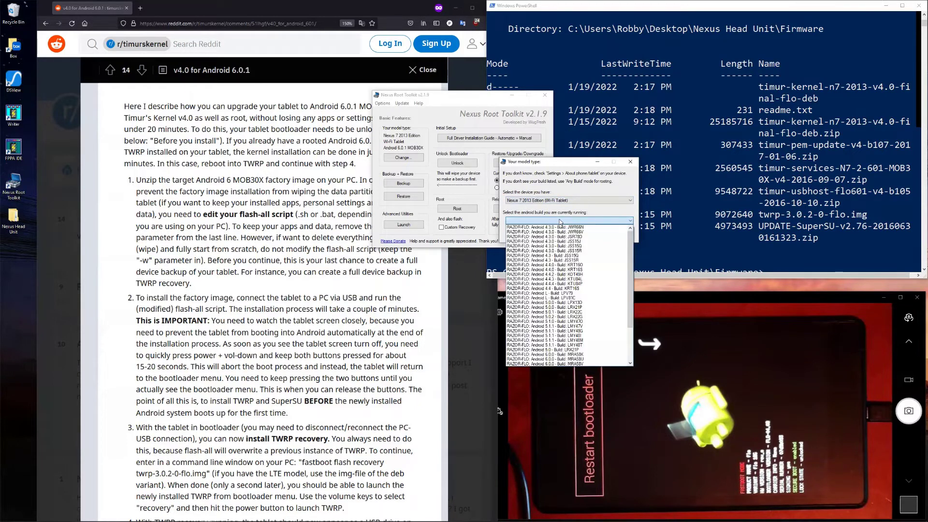
pyautogui.press('Down')
pyautogui.press('Down')
pyautogui.press('Down')
pyautogui.press('Down')
pyautogui.press('Down')
pyautogui.press('Down')
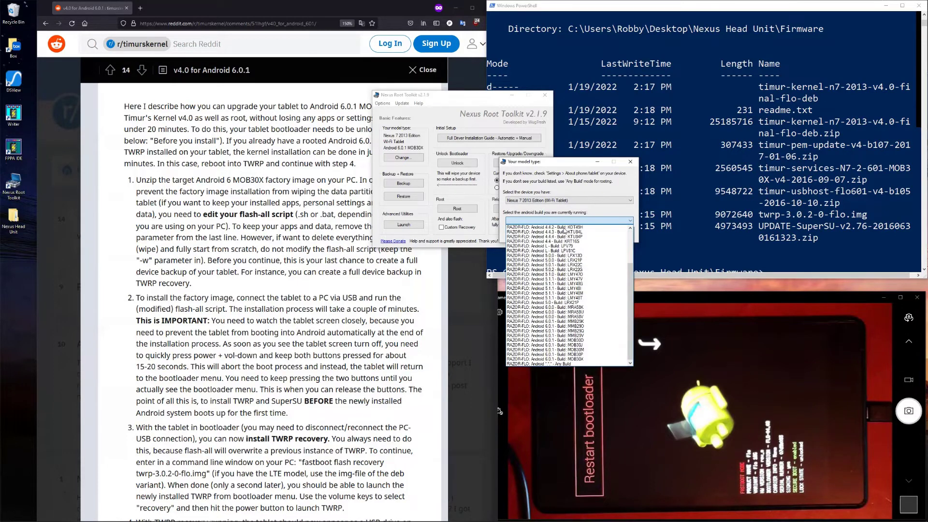
pyautogui.scroll(-4, 579, 314)
pyautogui.click(589, 360)
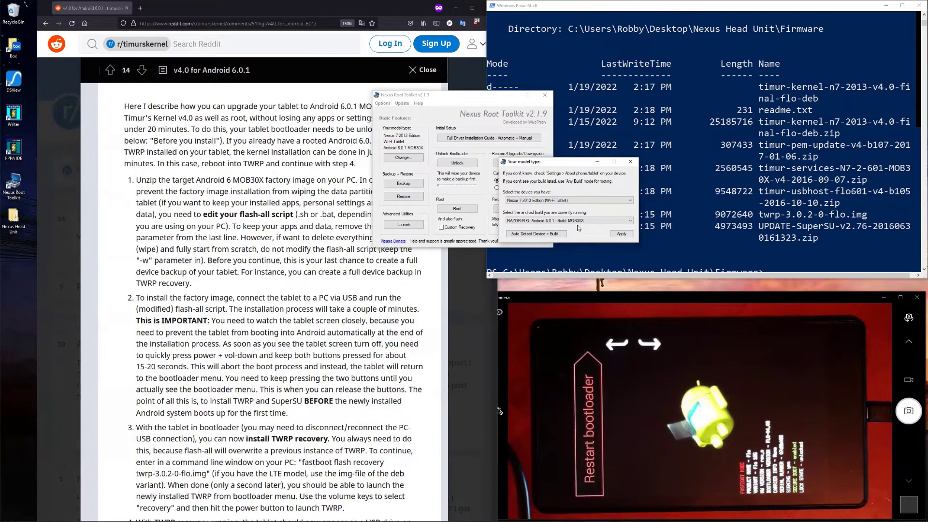
pyautogui.click(620, 235)
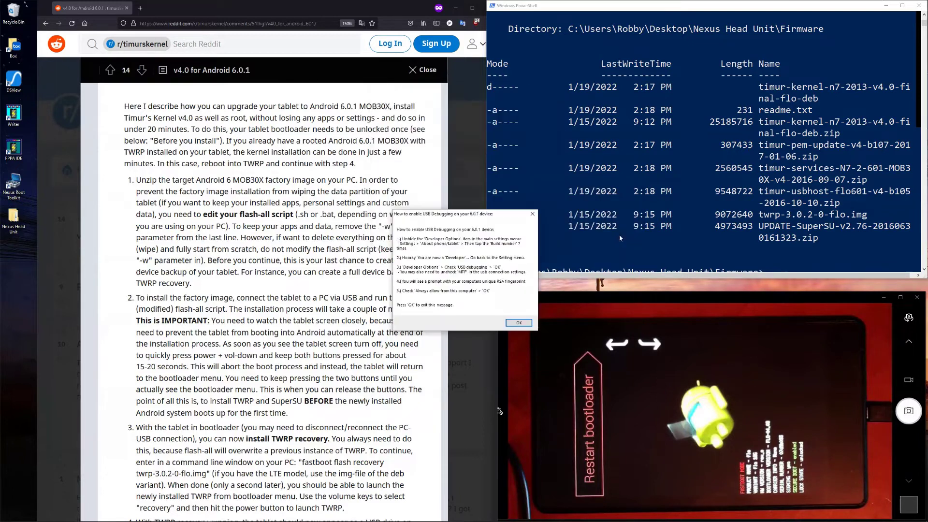
# - Dismiss the USB debugging instructions and bring the main toolkit window forward
pyautogui.click(513, 322)
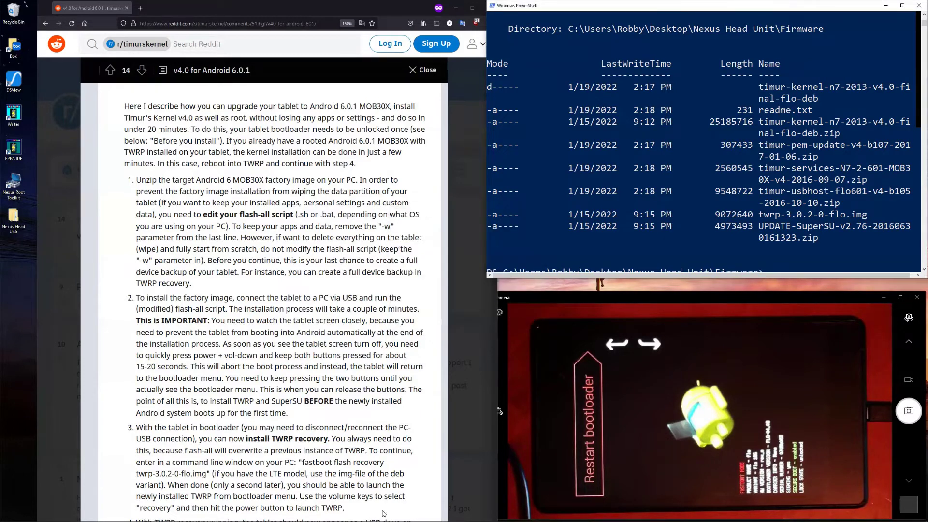
pyautogui.click(209, 515)
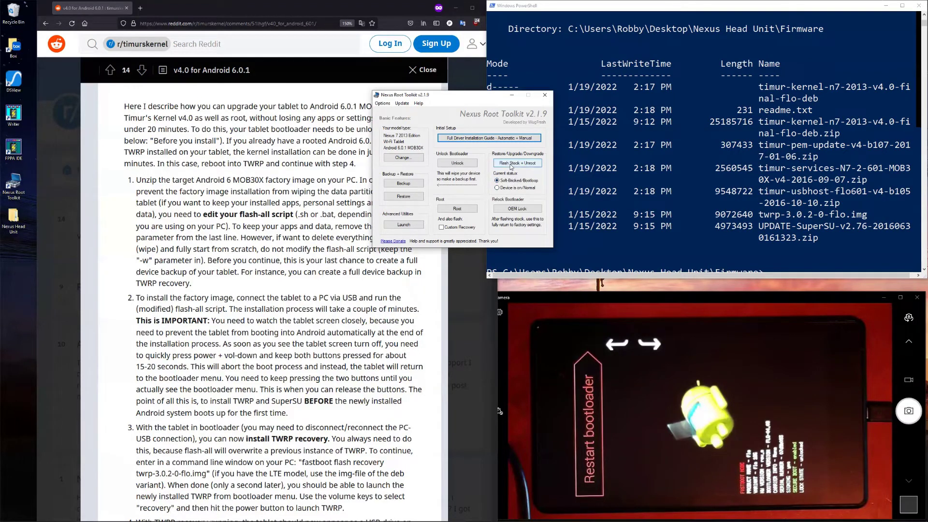
# - Start Flash Stock + Unroot, confirm the bootloader-mode prompt, and center the factory image dialog
pyautogui.click(511, 164)
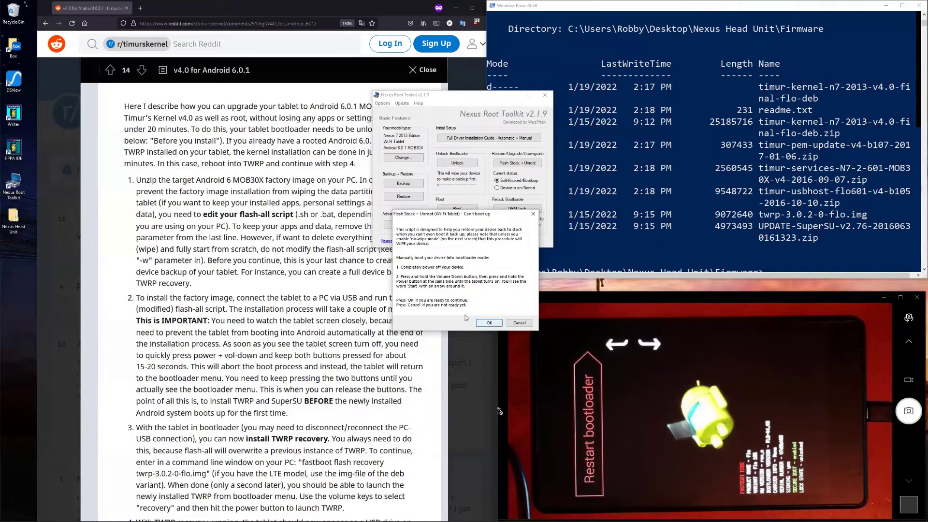
pyautogui.click(488, 323)
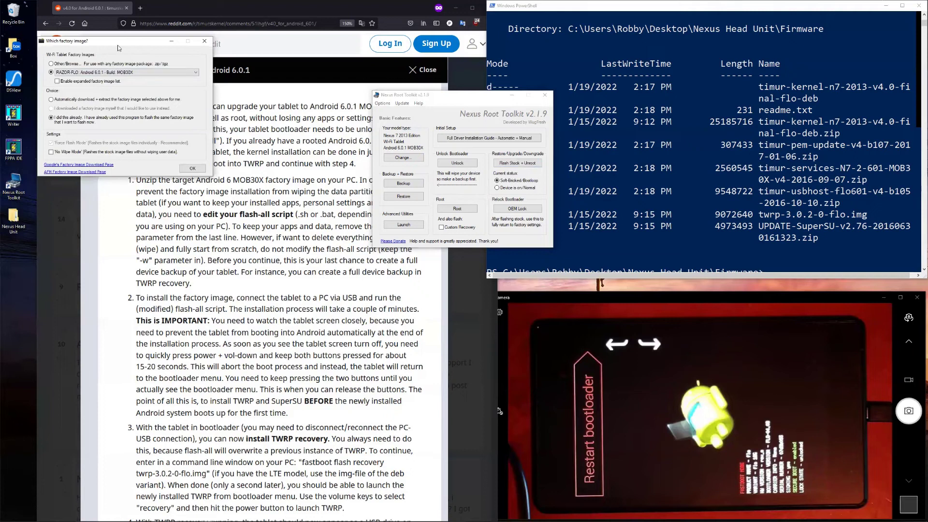
pyautogui.moveTo(118, 46); pyautogui.dragTo(263, 190)
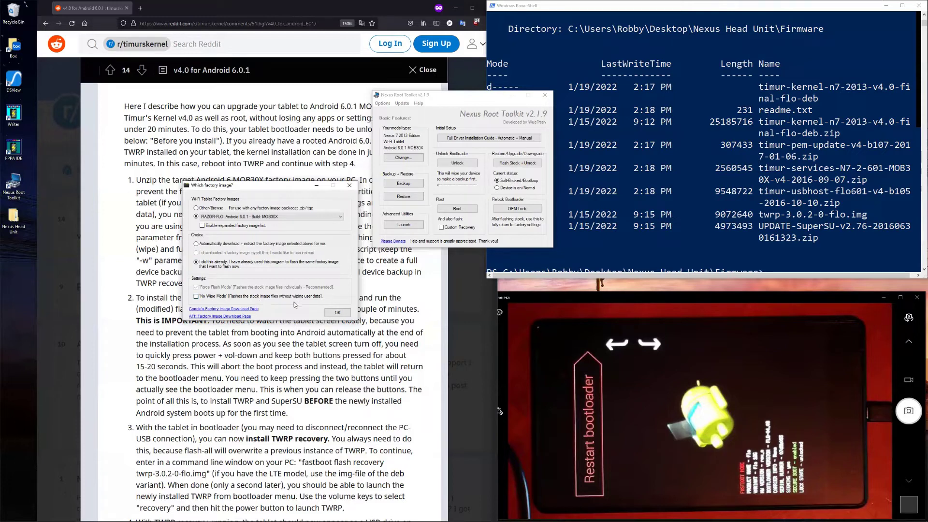
# - Accept the MOB30X factory image and move the NRT Live Log over PowerShell
pyautogui.click(334, 312)
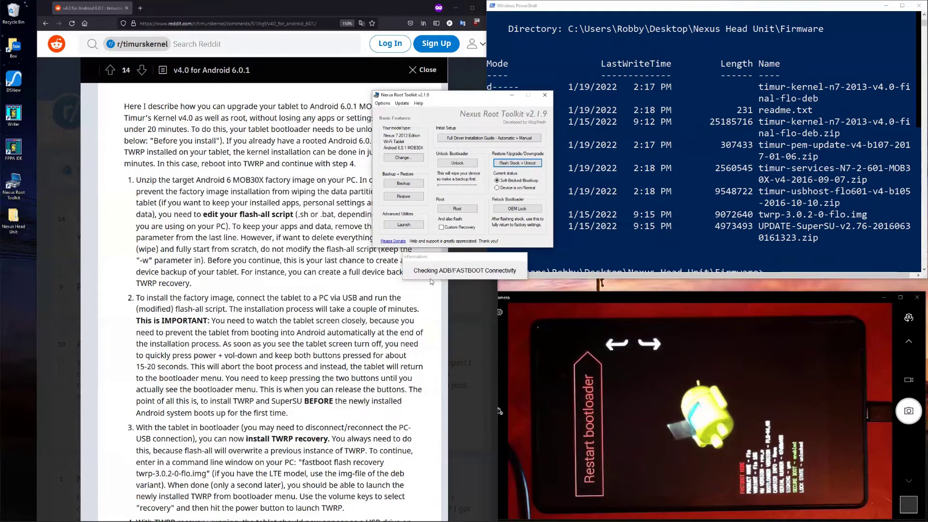
pyautogui.moveTo(328, 515)
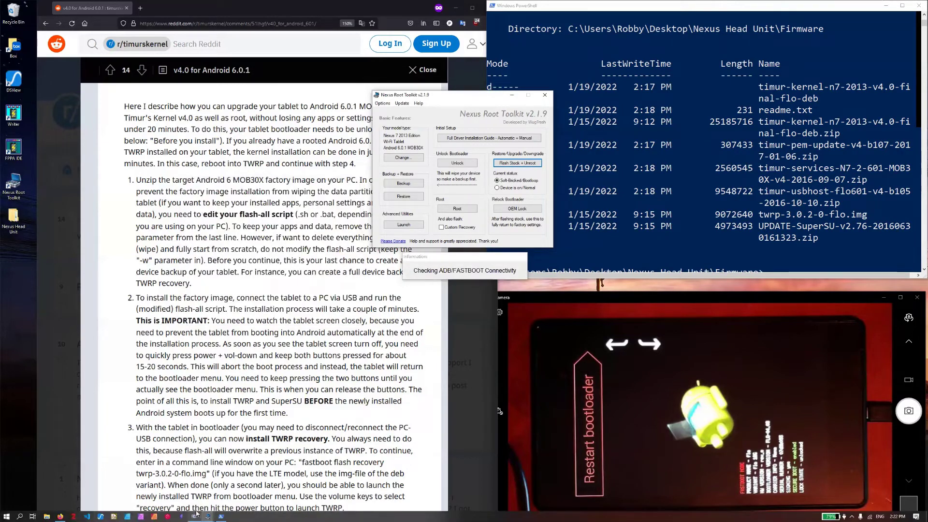
pyautogui.moveTo(211, 513)
pyautogui.click(179, 465)
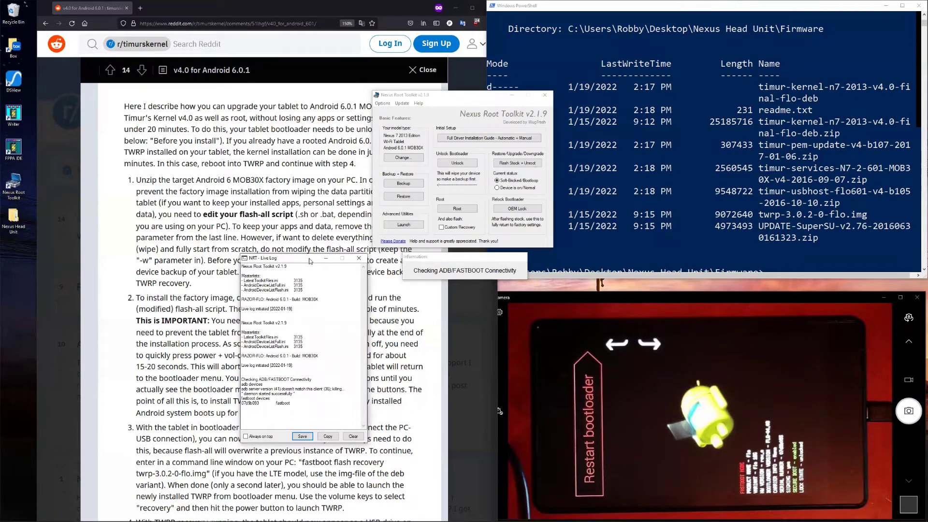
pyautogui.moveTo(310, 261); pyautogui.dragTo(667, 72)
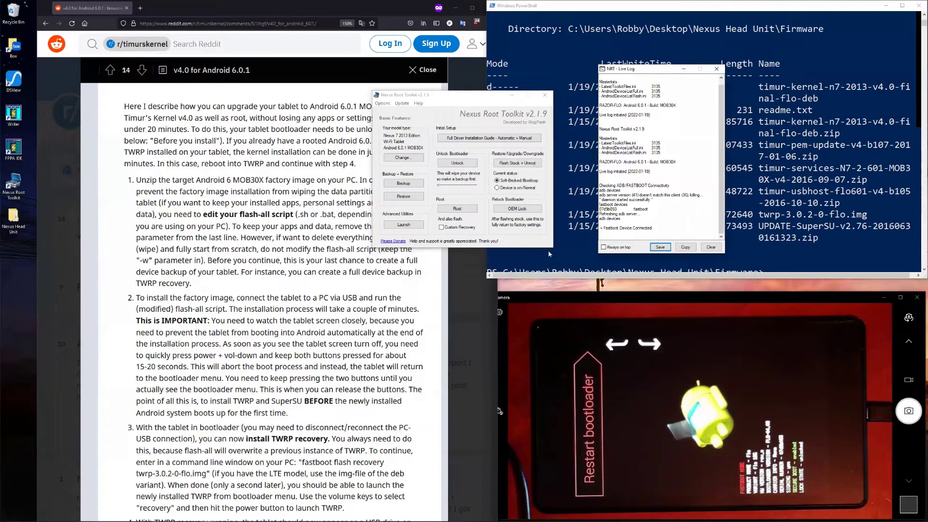
# - Rearrange the toolkit, live log and flash confirmation windows toward the upper right
pyautogui.scroll(2, 233, 308)
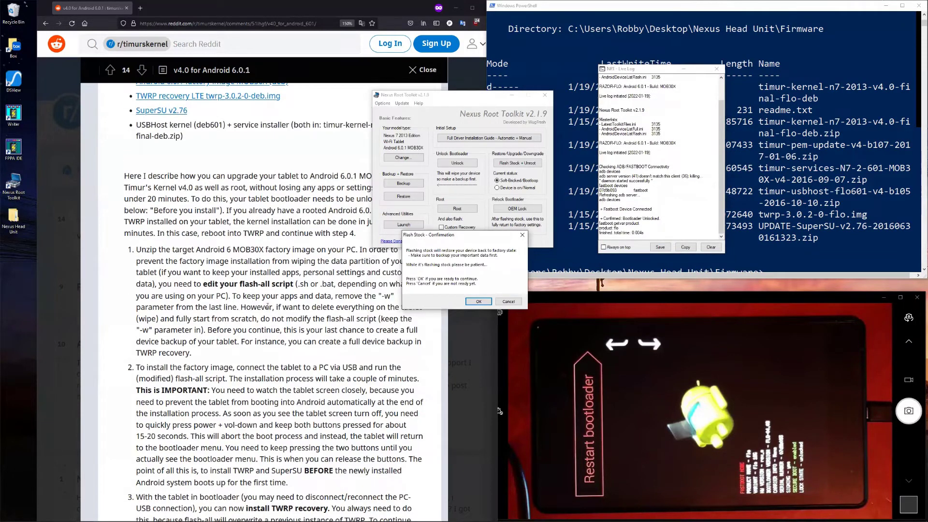
pyautogui.click(458, 100)
pyautogui.moveTo(458, 100); pyautogui.dragTo(515, 54)
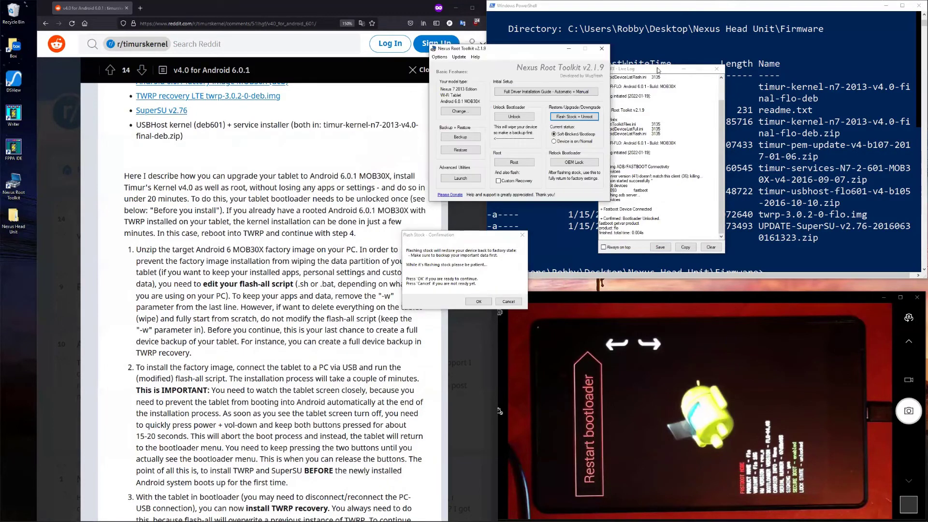
pyautogui.click(657, 70)
pyautogui.moveTo(657, 70); pyautogui.dragTo(690, 49)
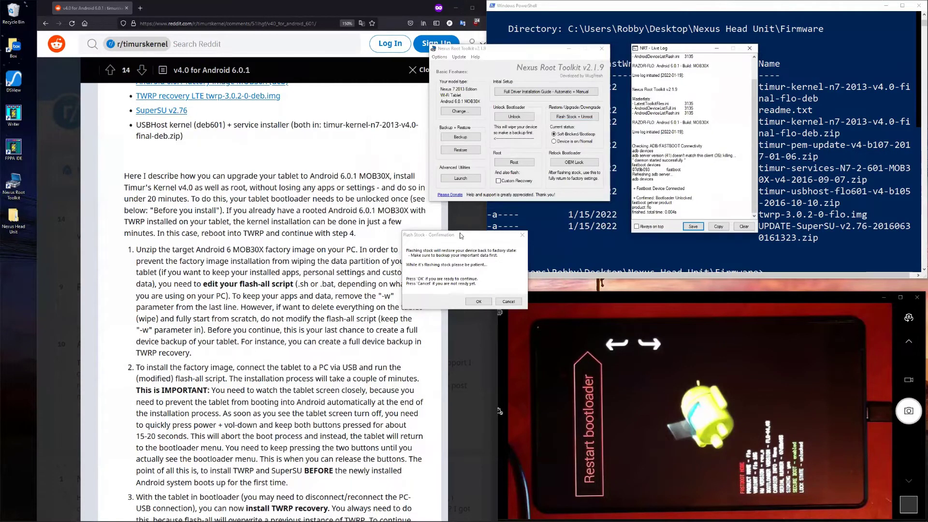
pyautogui.click(481, 235)
pyautogui.moveTo(480, 235); pyautogui.dragTo(569, 213)
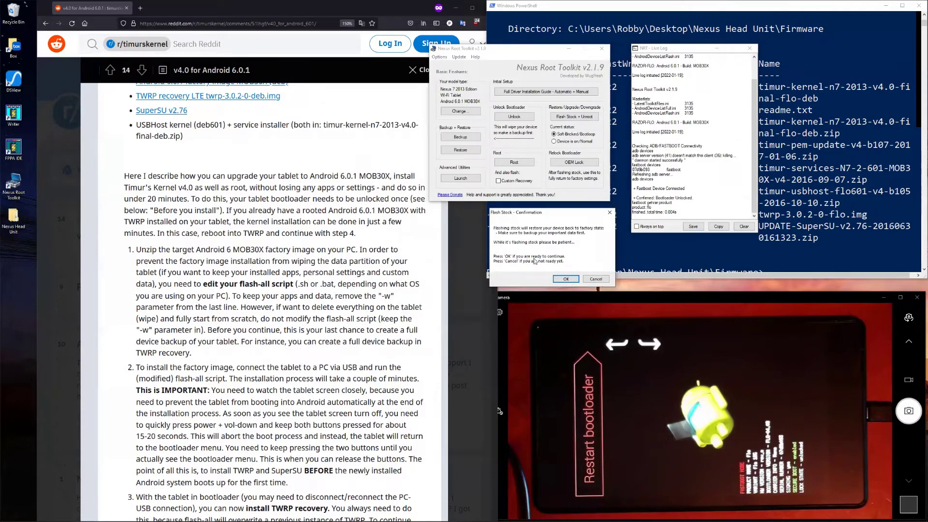
# - Confirm the stock firmware flash, move the flashstock.bat console aside, and scroll the guide
pyautogui.click(562, 278)
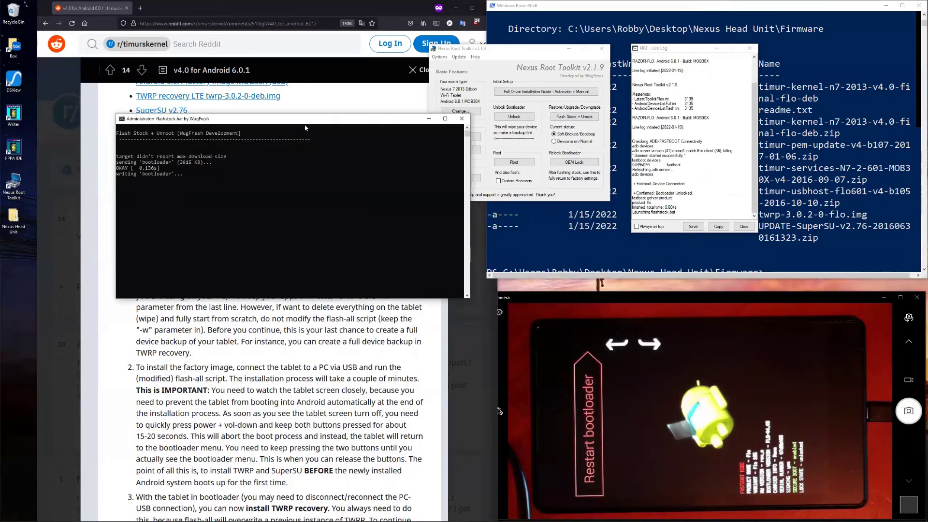
pyautogui.moveTo(610, 250); pyautogui.dragTo(679, 131)
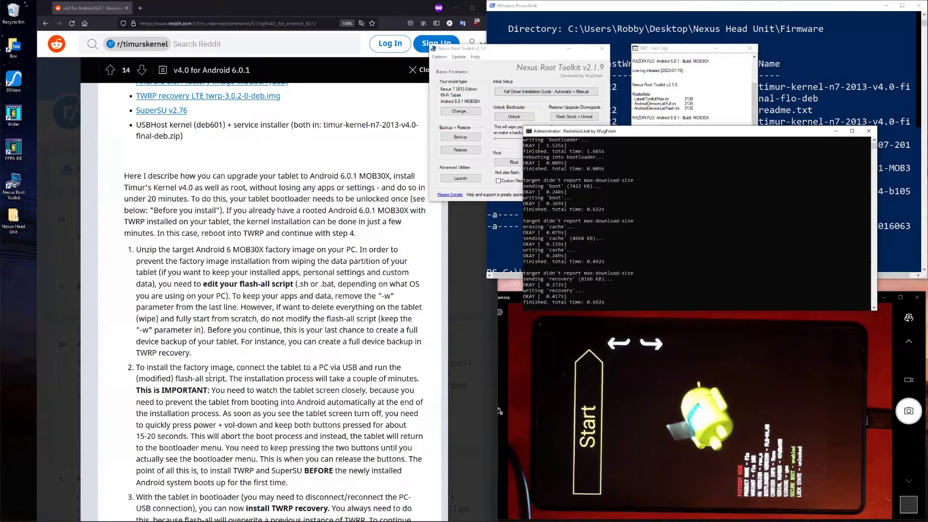
pyautogui.click(278, 399)
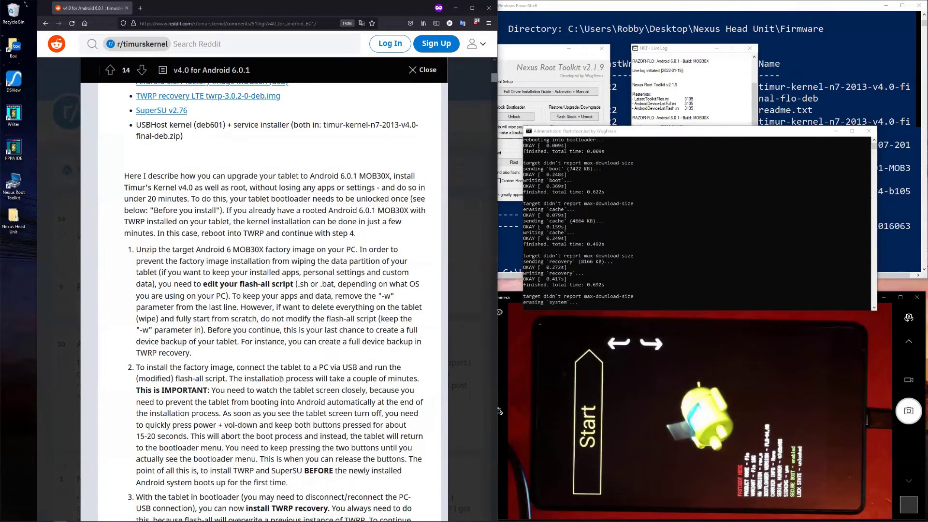
pyautogui.scroll(-3, 280, 365)
pyautogui.scroll(-3, 280, 364)
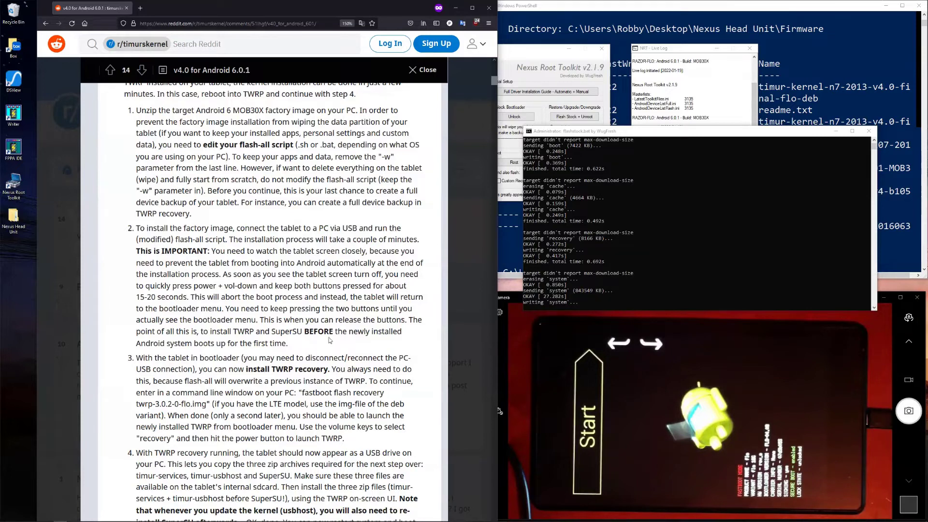
# - Scroll the toolkit log while flashstock.bat writes system, userdata and cache, until the boot-up notice appears
pyautogui.scroll(-2, 317, 330)
pyautogui.scroll(-1, 343, 319)
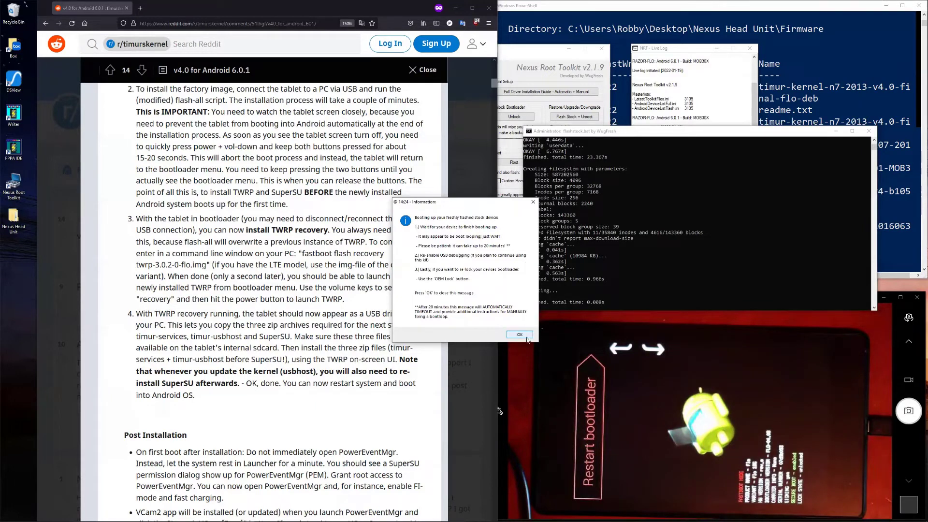
# - Dismiss the boot-up notice, close Nexus Root Toolkit and its Live Log, and bring PowerShell forward
pyautogui.click(519, 335)
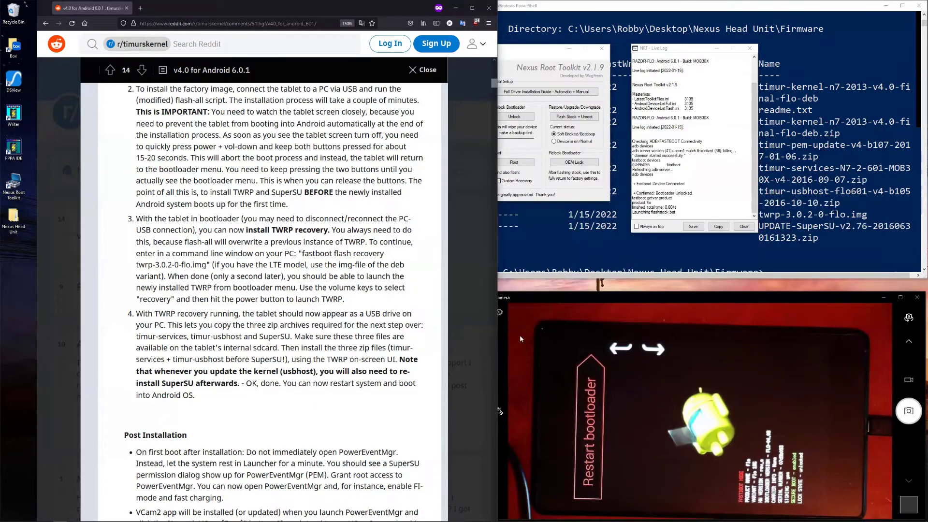
pyautogui.click(601, 48)
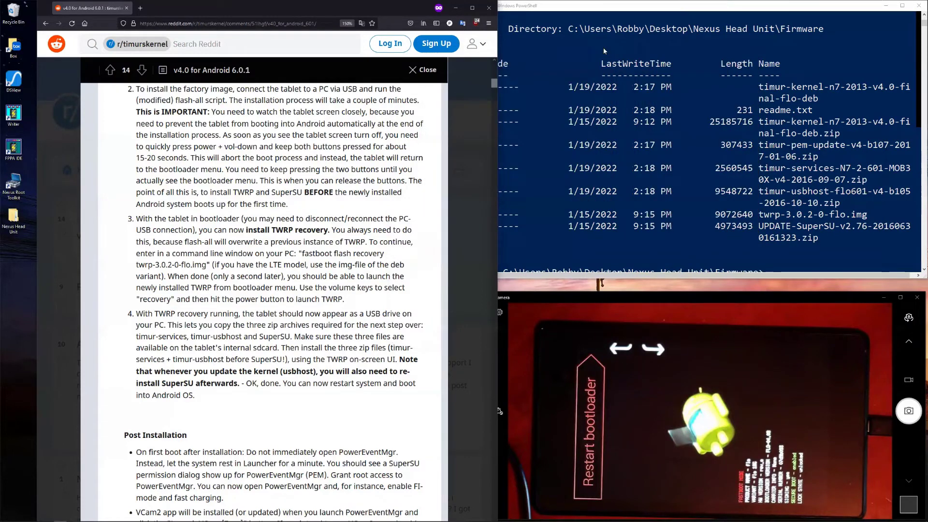
pyautogui.click(549, 245)
pyautogui.scroll(-1, 804, 154)
pyautogui.scroll(-6, 803, 155)
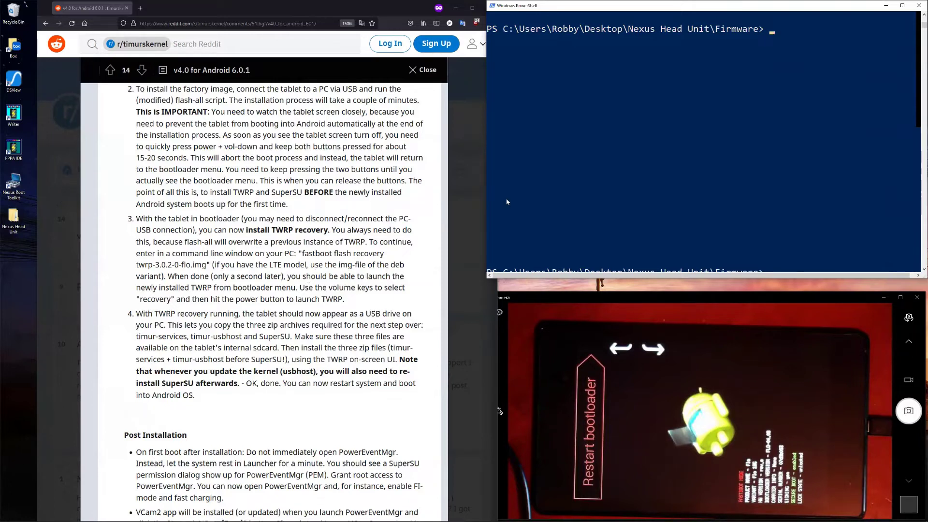
# - List the Firmware folder with ls, then enter 'fastboot flash recovery .\twrp-3.0.2-0-flo.img' without running it
pyautogui.write('ls')
pyautogui.press('Return')
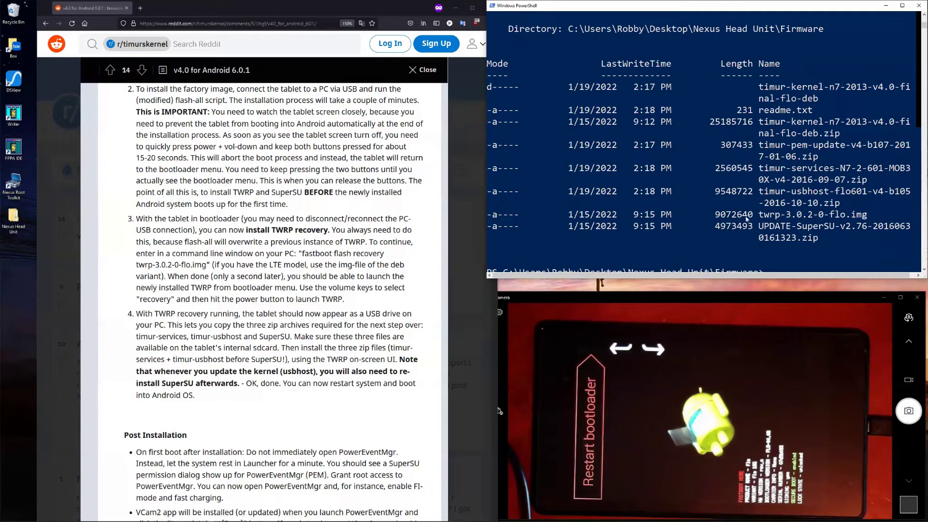
pyautogui.click(683, 251)
pyautogui.write('fast')
pyautogui.scroll(-2, 716, 140)
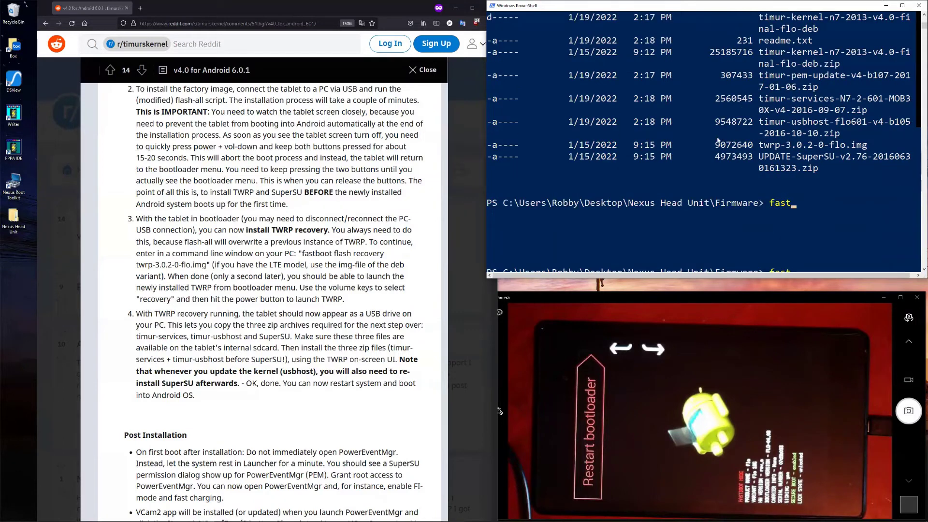
pyautogui.write('boot flas')
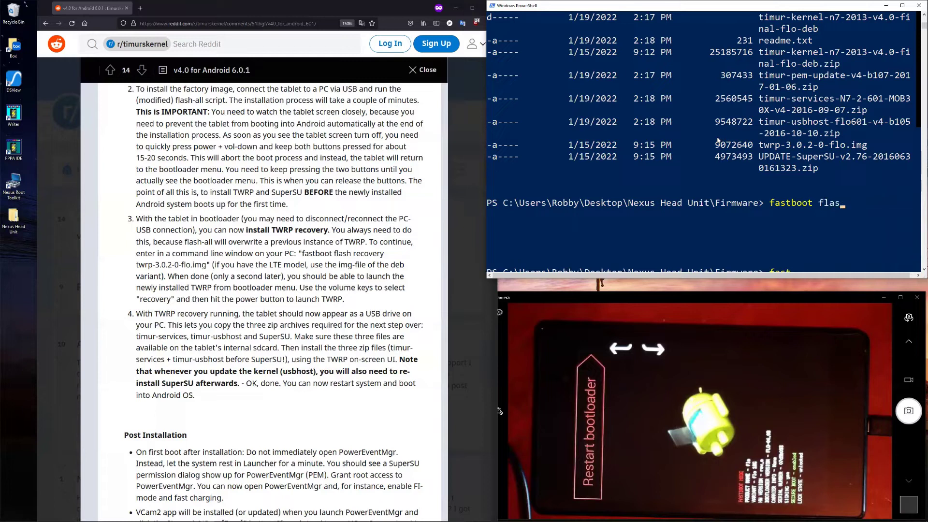
pyautogui.write('h recovery twp')
pyautogui.press('BackSpace')
pyautogui.press('Tab')
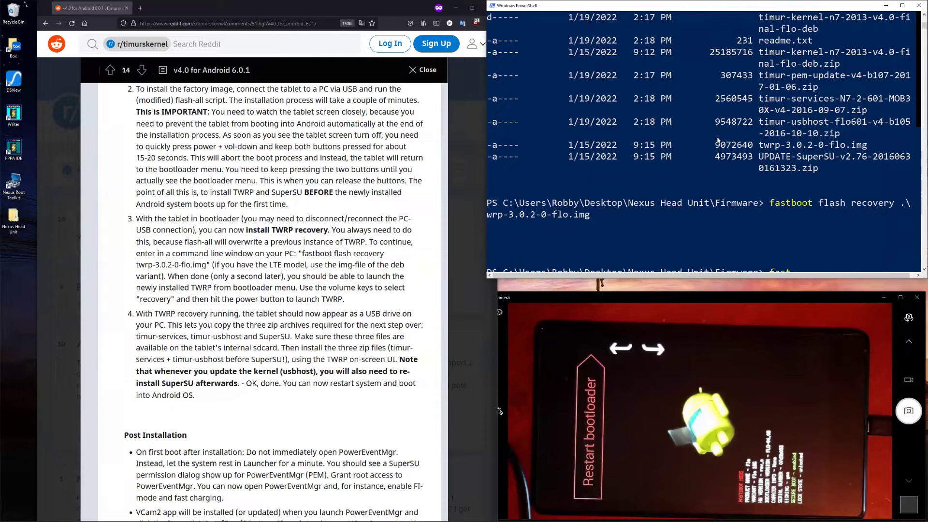
# - Run the fastboot command to flash twrp-3.0.2-0-flo.img to the recovery partition
pyautogui.press('Return')
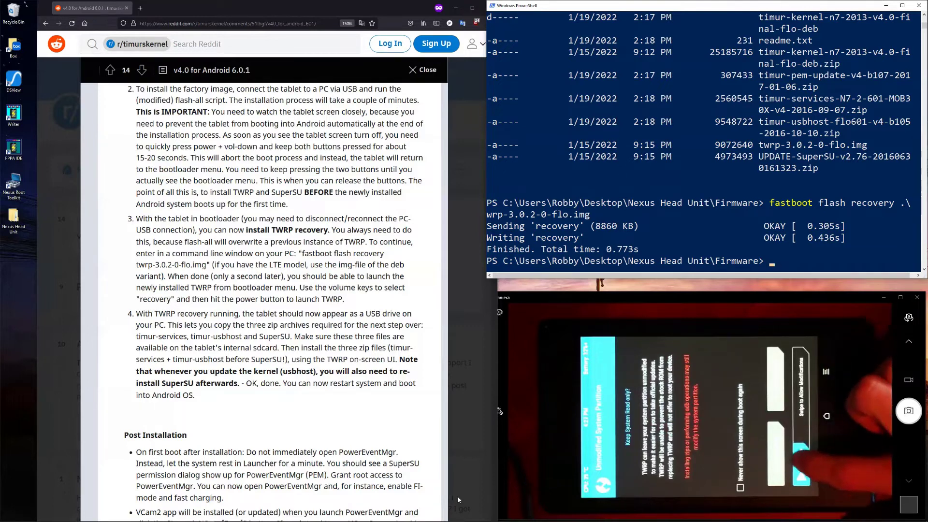
# - Open the Nexus 7 2013's Internal Storage in File Explorer
pyautogui.press('super+e')
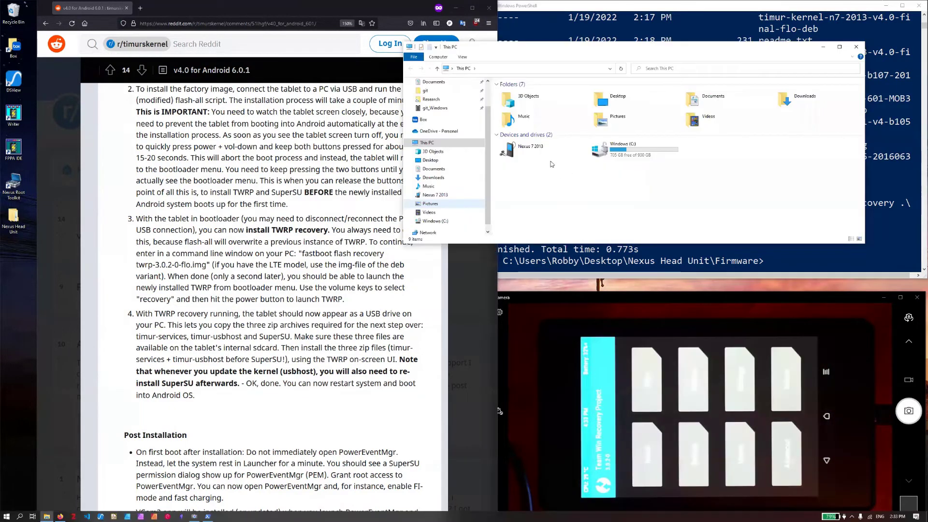
pyautogui.rightClick(538, 153)
pyautogui.click(557, 159)
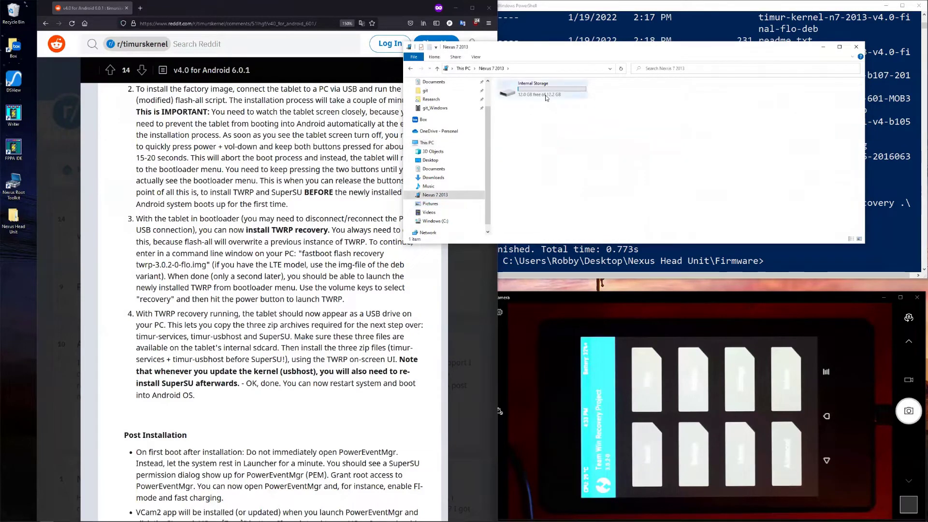
pyautogui.doubleClick(546, 97)
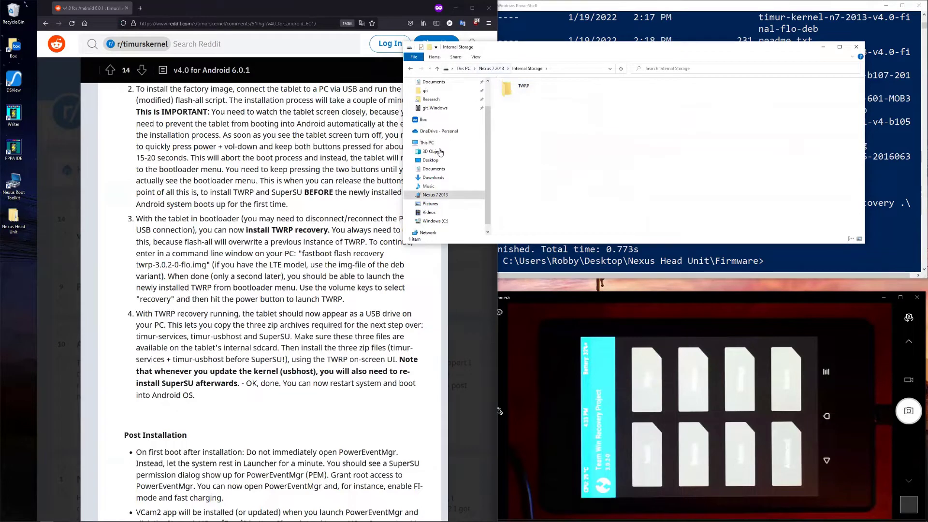
pyautogui.scroll(2, 448, 111)
# - Open Nexus Head Unit\Firmware in a second Explorer window below the first
pyautogui.rightClick(435, 96)
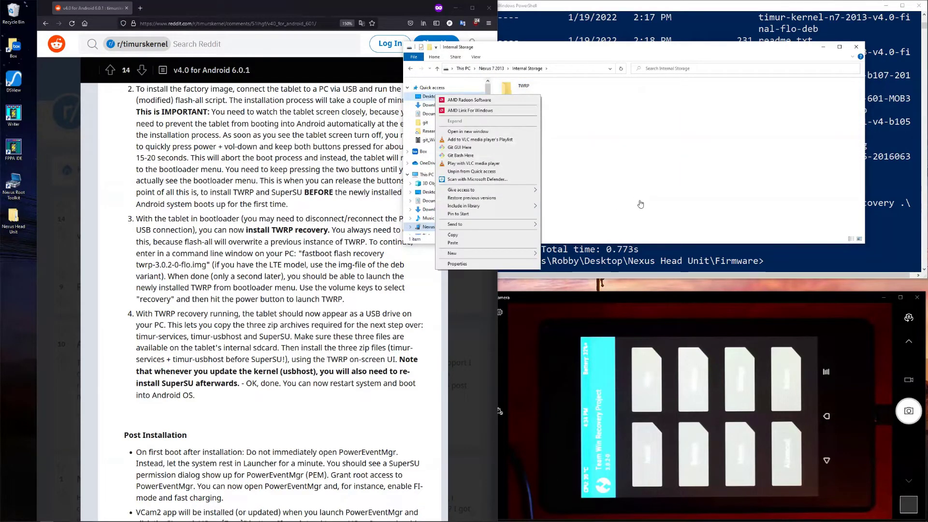
pyautogui.press('Escape')
pyautogui.rightClick(2, 223)
pyautogui.click(19, 227)
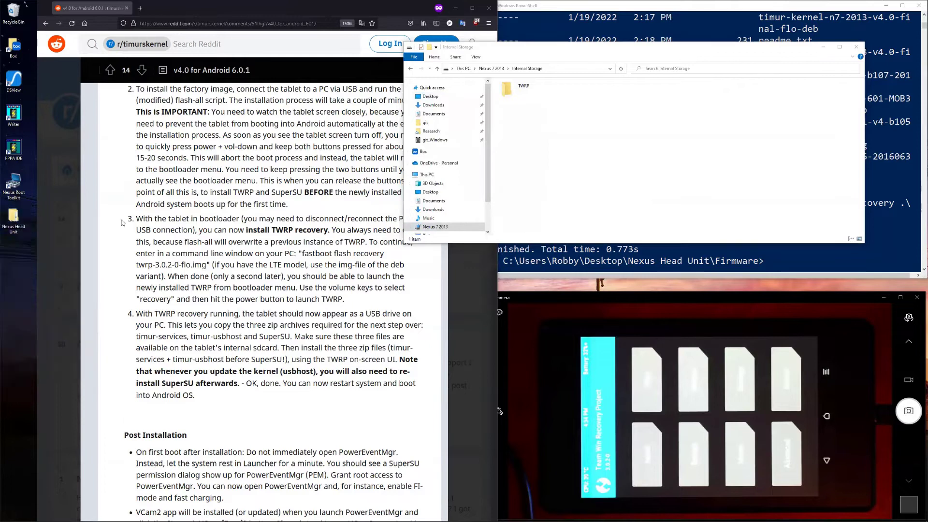
pyautogui.moveTo(547, 60); pyautogui.dragTo(501, 221)
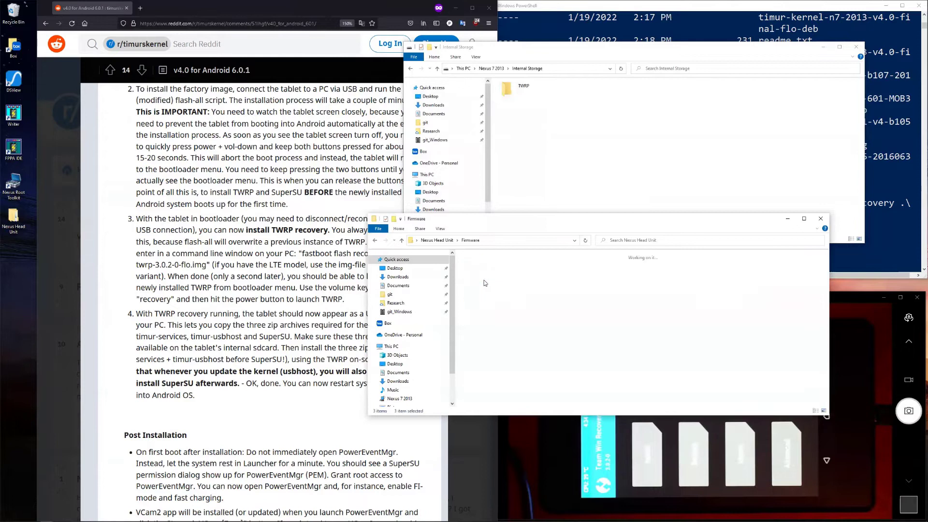
pyautogui.doubleClick(494, 280)
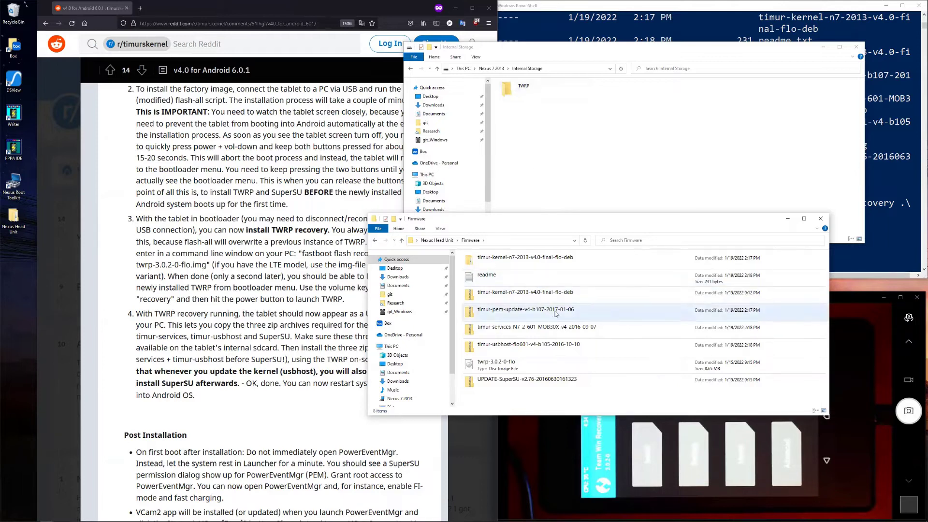
# - Copy the timur-pem-update, timur-services, timur-usbhost and UPDATE-SuperSU zips to Internal Storage, then close Firmware
pyautogui.click(536, 314)
pyautogui.moveTo(522, 314); pyautogui.dragTo(544, 156)
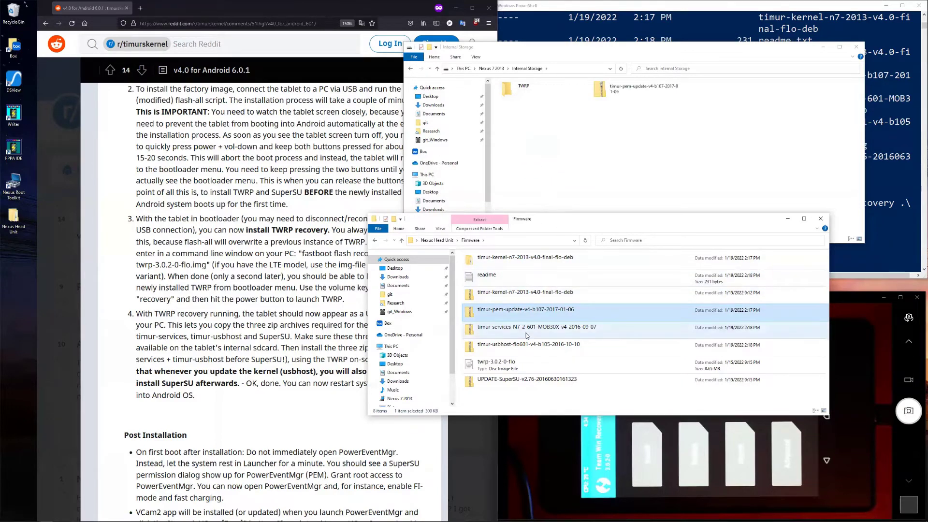
pyautogui.moveTo(529, 331); pyautogui.dragTo(565, 174)
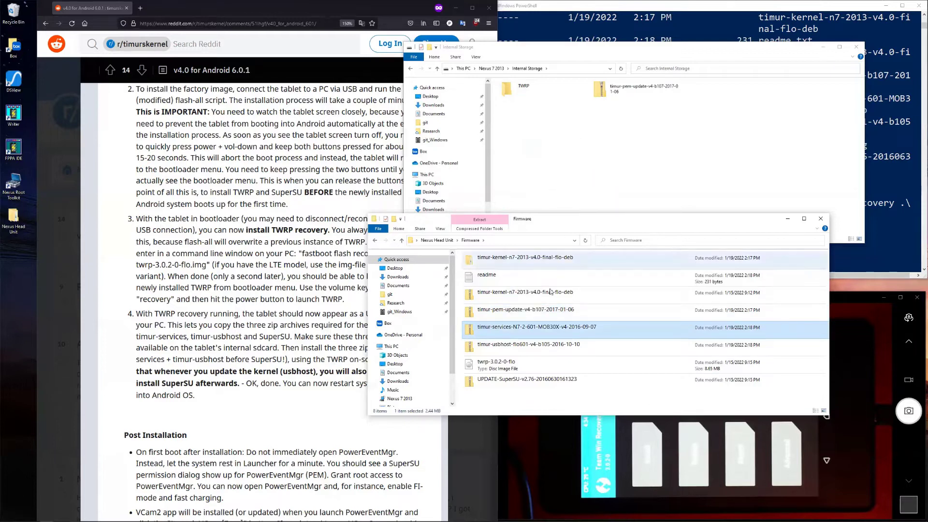
pyautogui.click(532, 347)
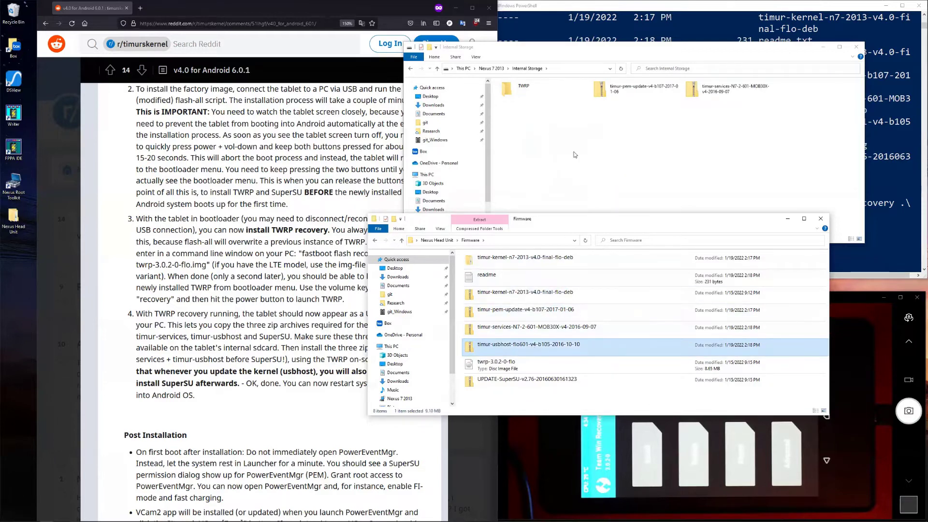
pyautogui.moveTo(534, 380); pyautogui.dragTo(605, 155)
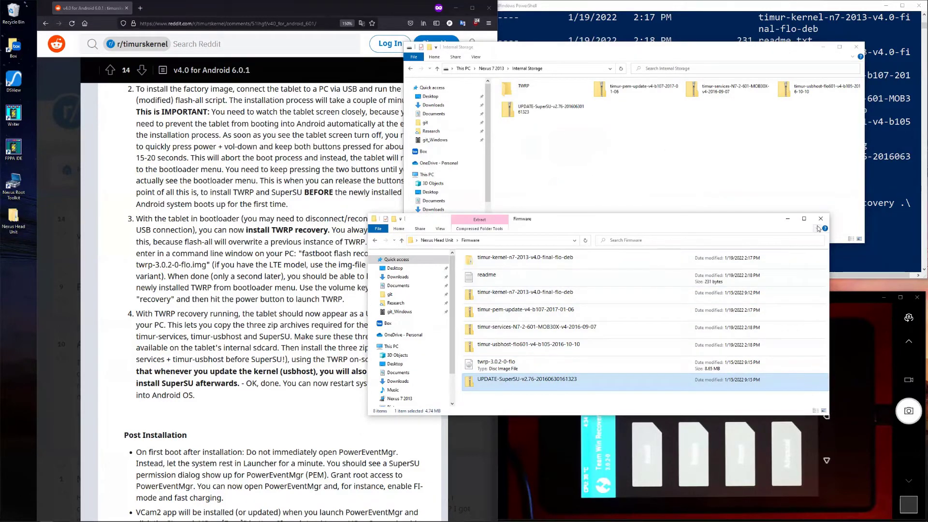
pyautogui.click(823, 224)
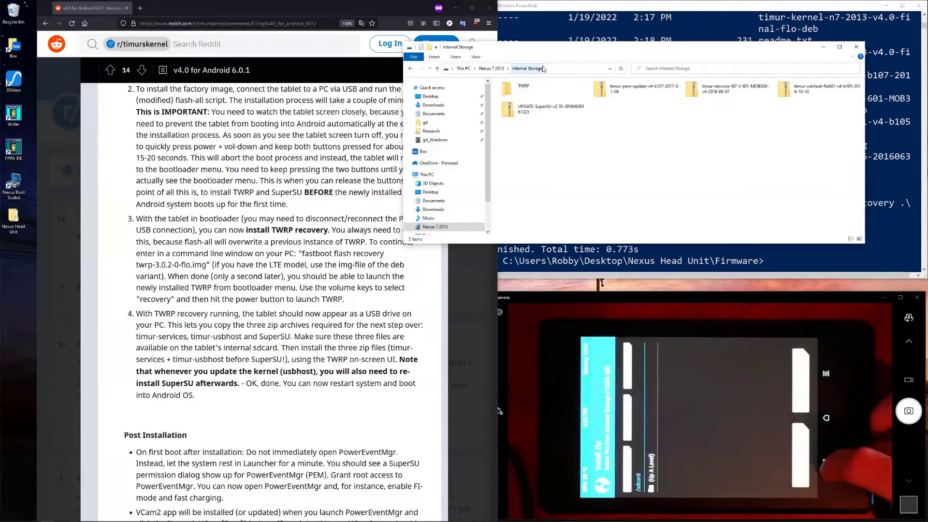
# - Move the three timur zips and the SuperSU zip into the TWRP folder
pyautogui.moveTo(541, 47); pyautogui.dragTo(506, 219)
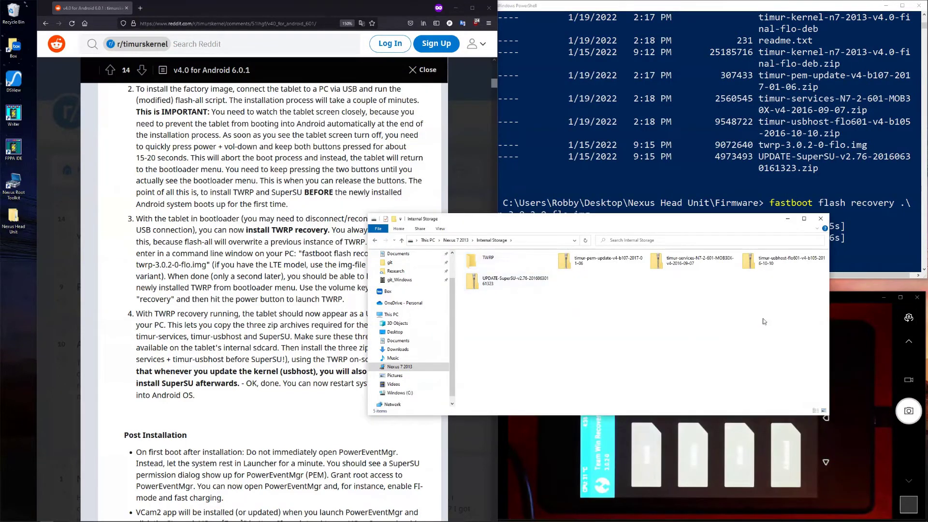
pyautogui.moveTo(781, 325); pyautogui.dragTo(589, 256)
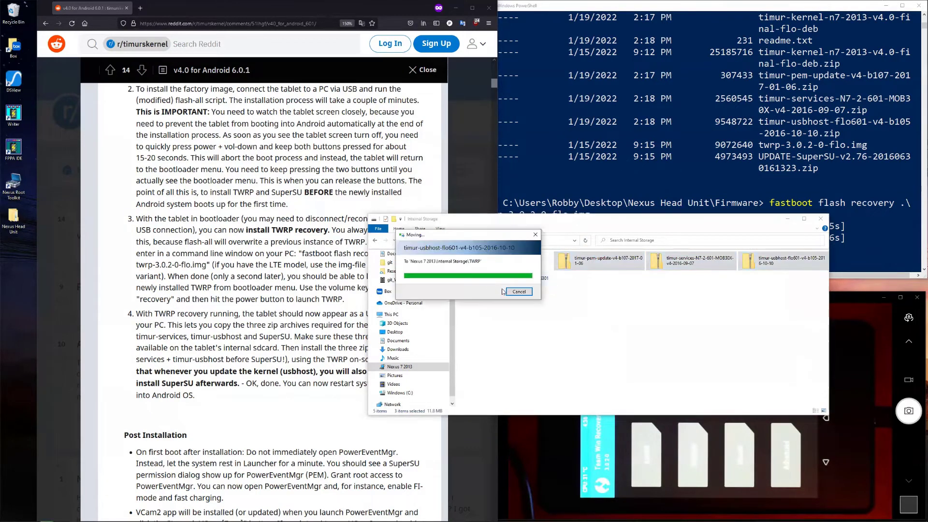
pyautogui.moveTo(570, 261); pyautogui.dragTo(504, 263)
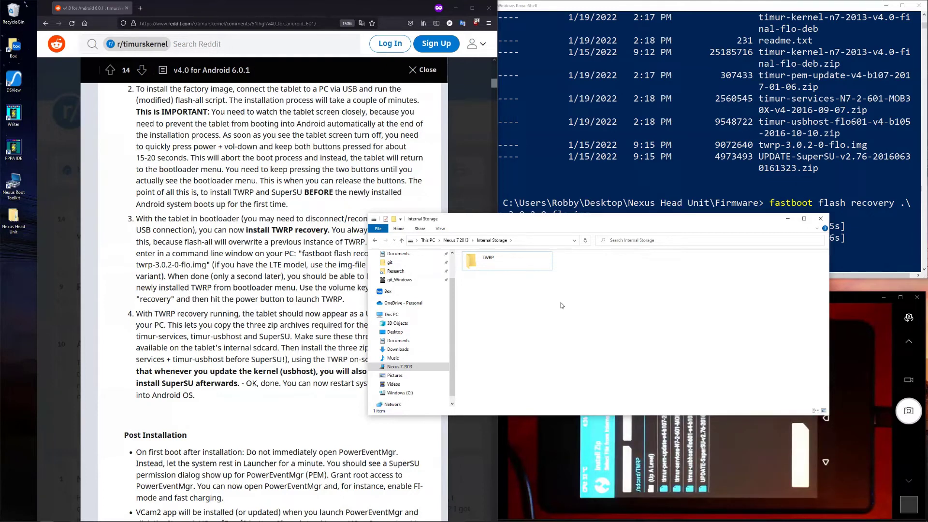
# - Reopen Internal Storage and check the TWRP folder's contents, then close the window
pyautogui.click(457, 241)
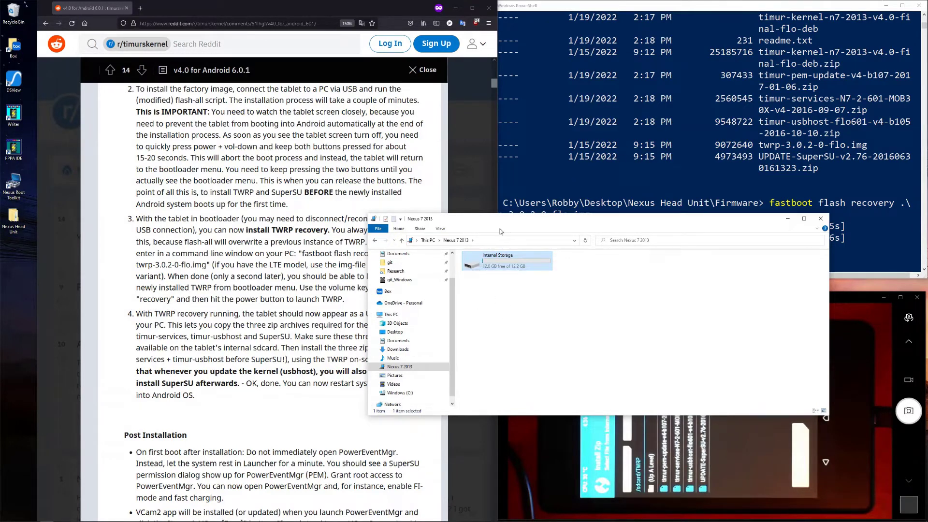
pyautogui.doubleClick(487, 268)
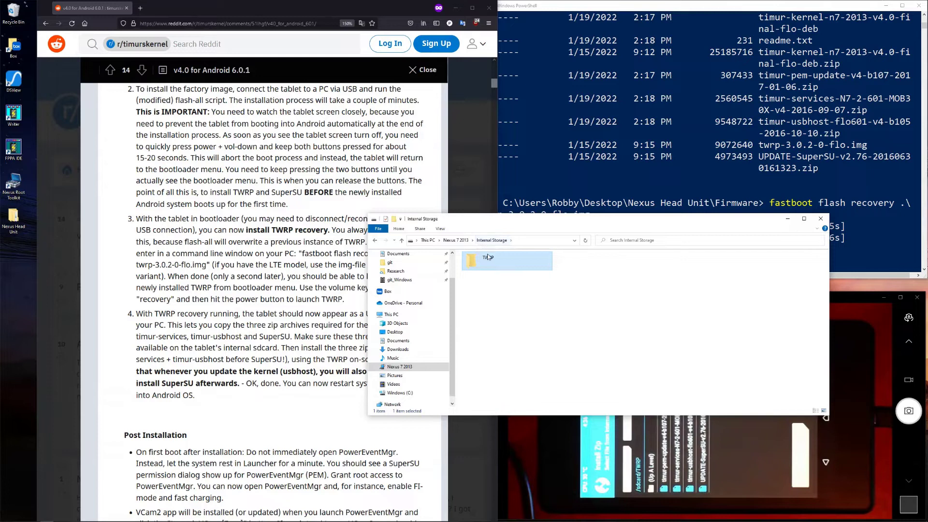
pyautogui.doubleClick(486, 264)
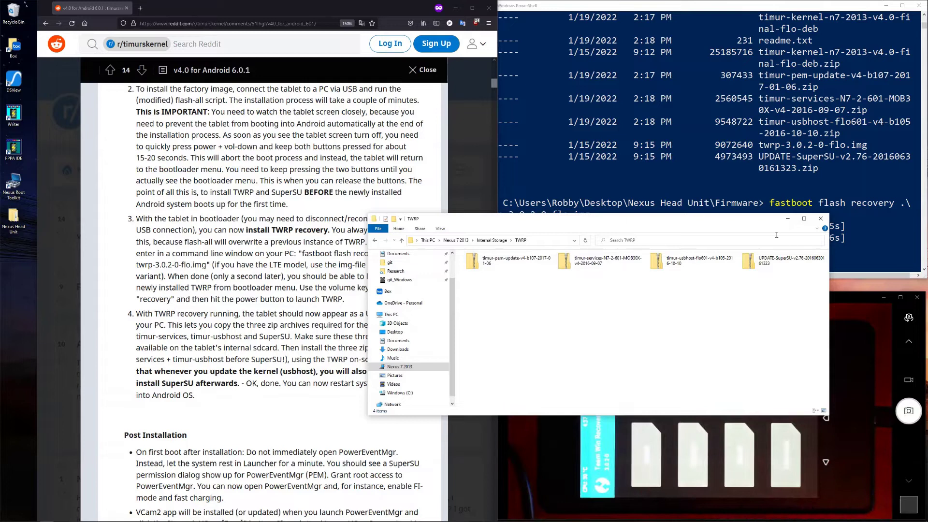
pyautogui.click(819, 218)
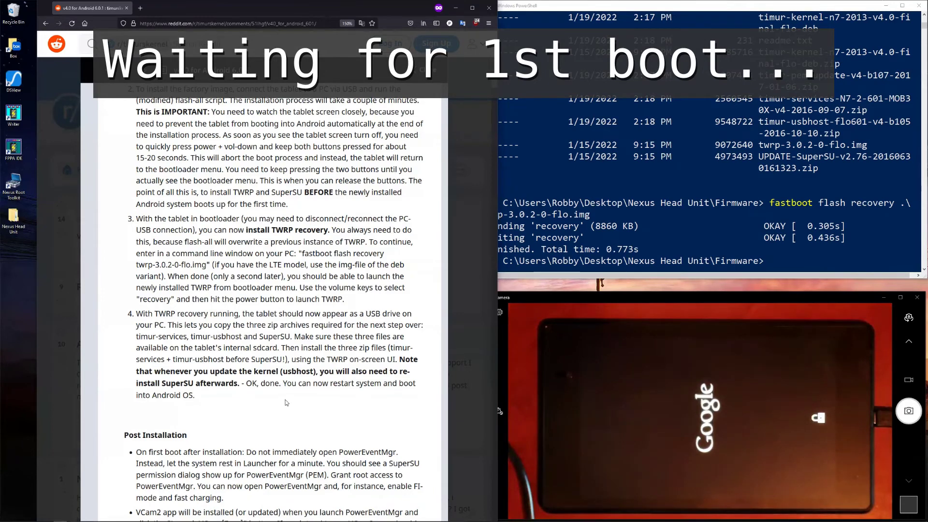
pyautogui.scroll(-4, 285, 399)
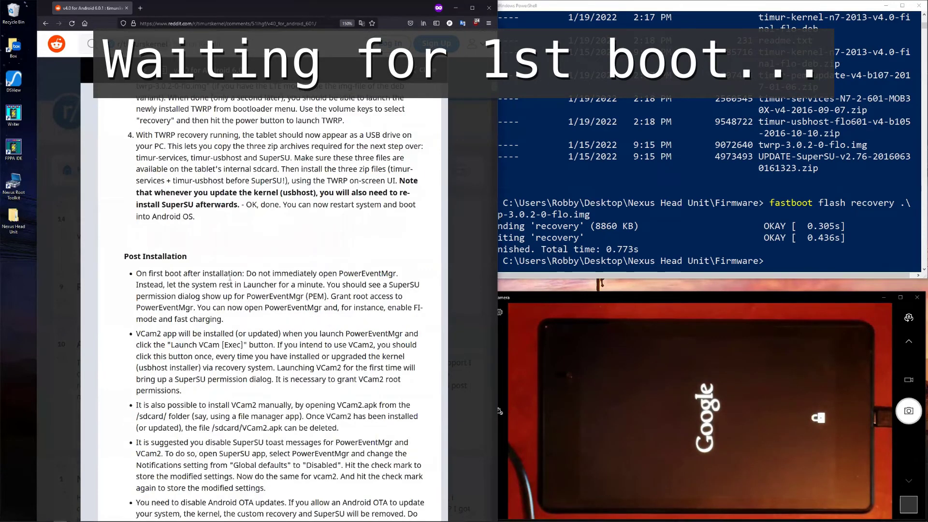
pyautogui.scroll(-1, 176, 266)
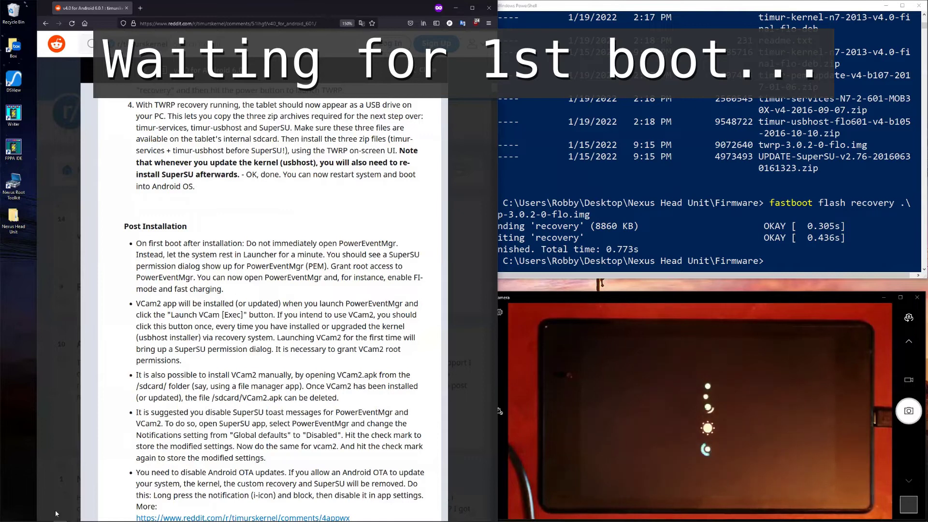
pyautogui.moveTo(169, 512)
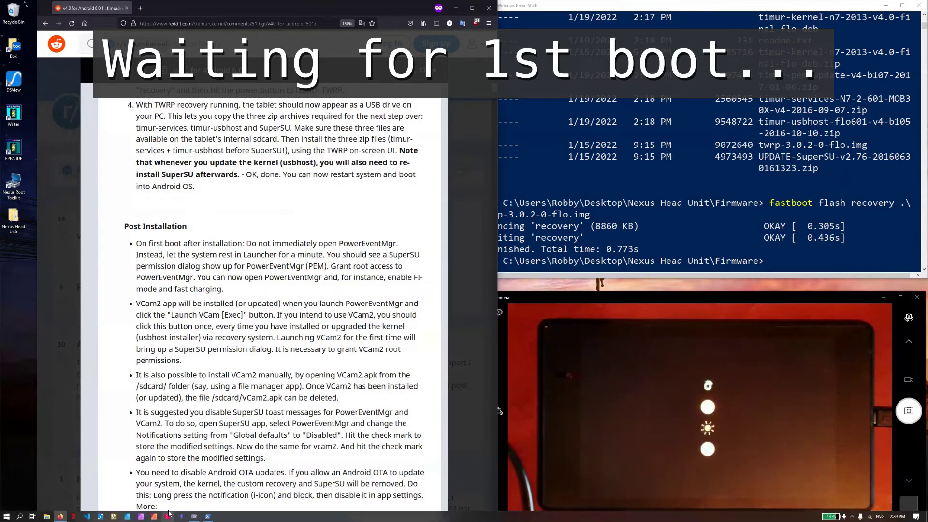
# - Go to Desktop > Nexus Head Unit > Firmware and extract the timur-usbhost zip there
pyautogui.click(47, 516)
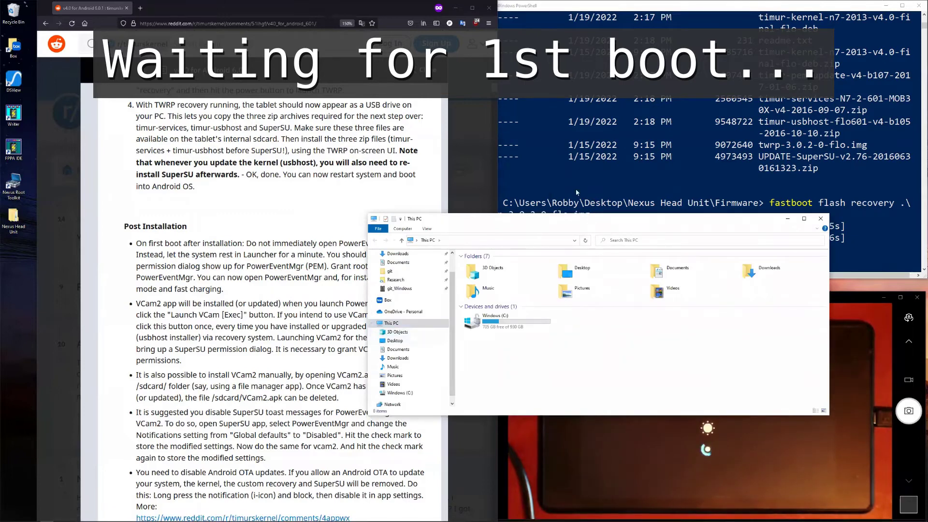
pyautogui.moveTo(538, 219); pyautogui.dragTo(644, 111)
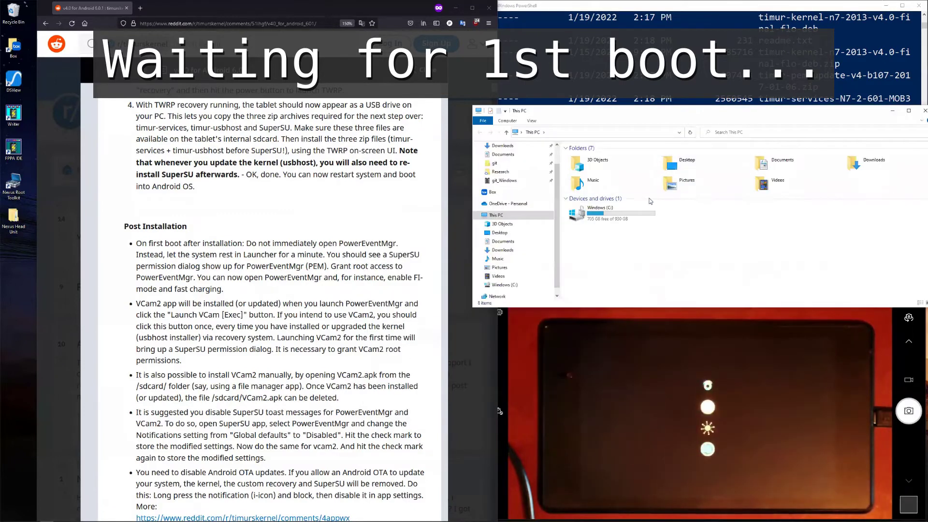
pyautogui.scroll(1, 512, 172)
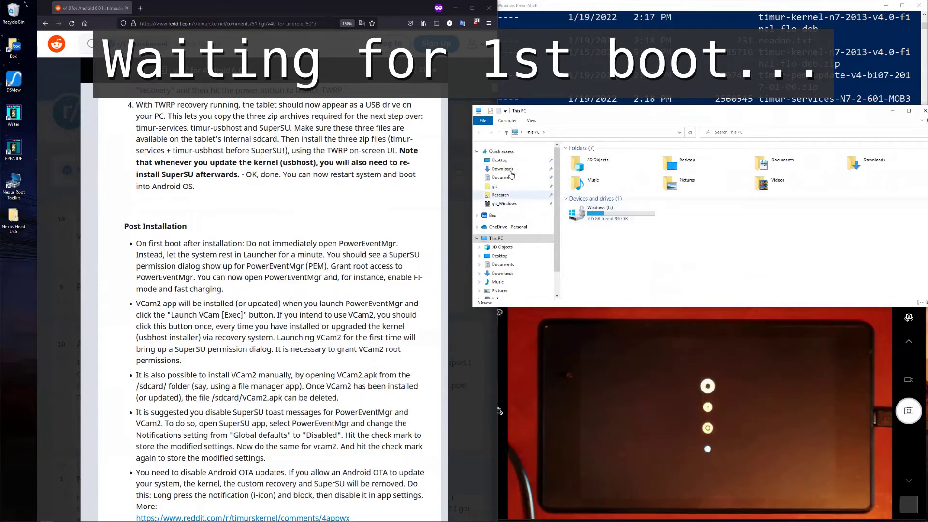
pyautogui.click(502, 160)
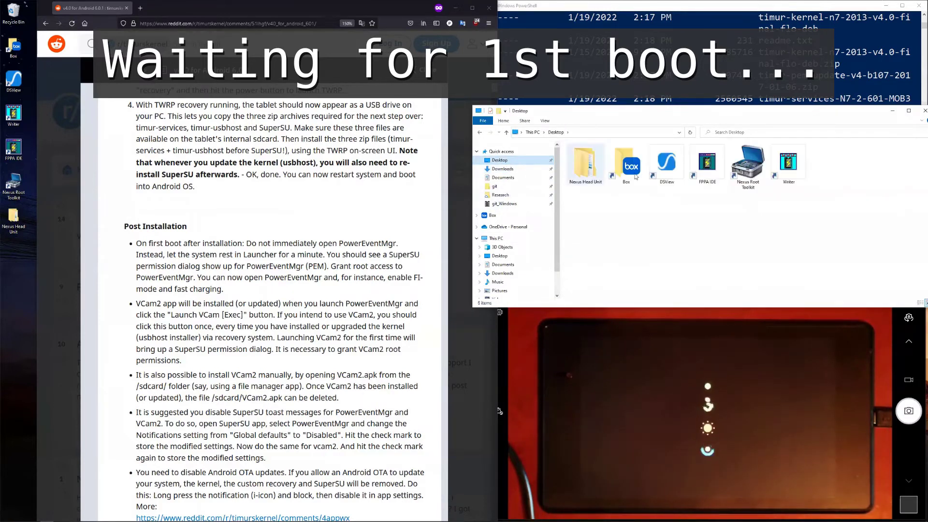
pyautogui.doubleClick(599, 175)
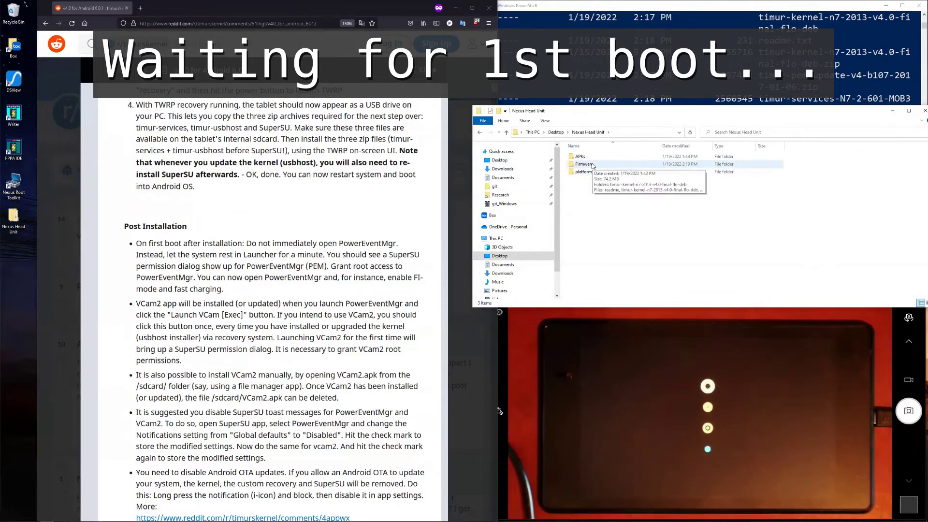
pyautogui.doubleClick(585, 164)
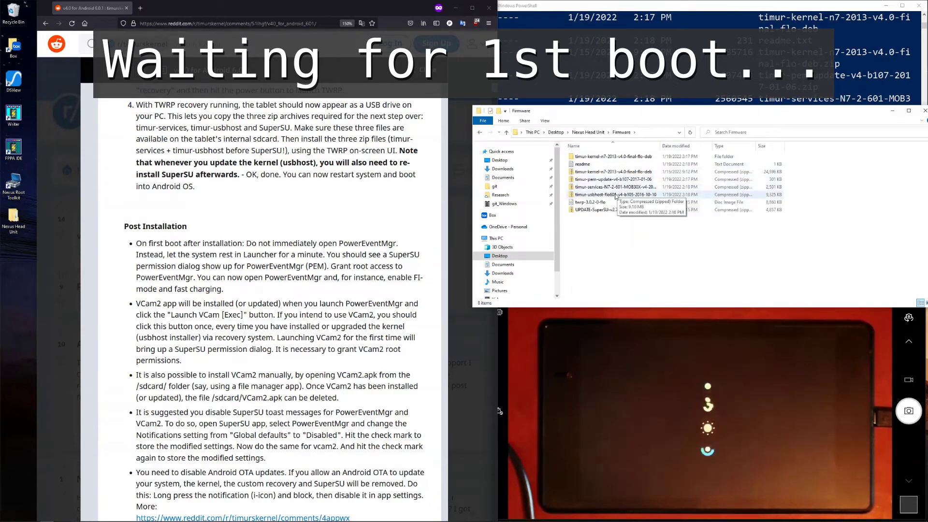
pyautogui.doubleClick(615, 195)
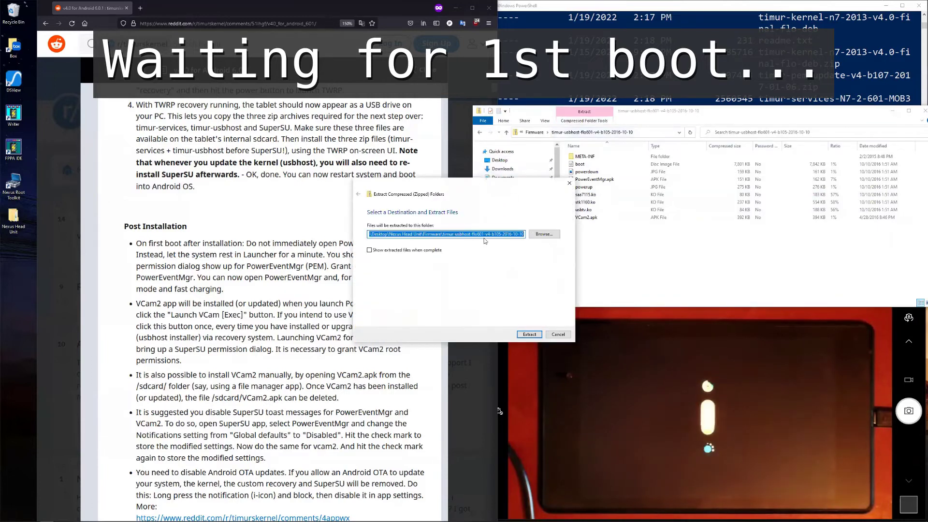
pyautogui.click(529, 334)
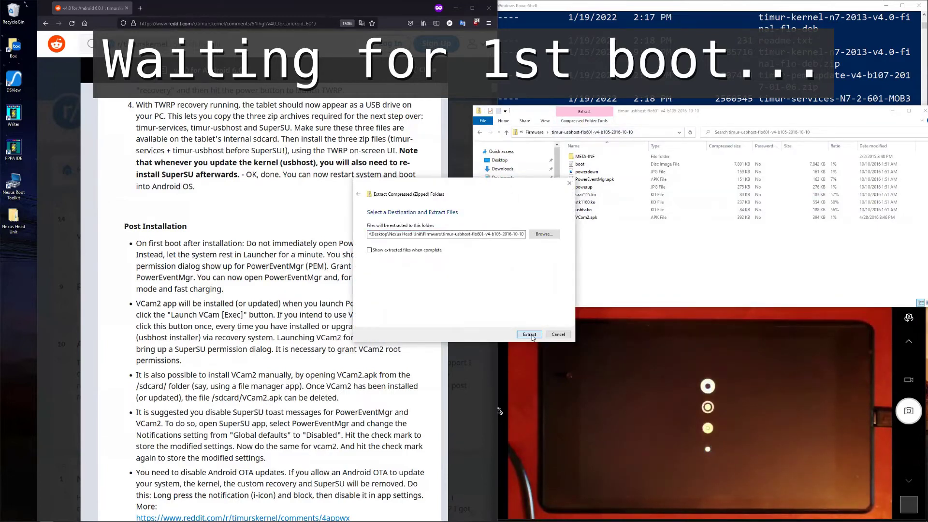
# - Copy VCam2.apk from the extracted timur-usbhost folder
pyautogui.click(540, 136)
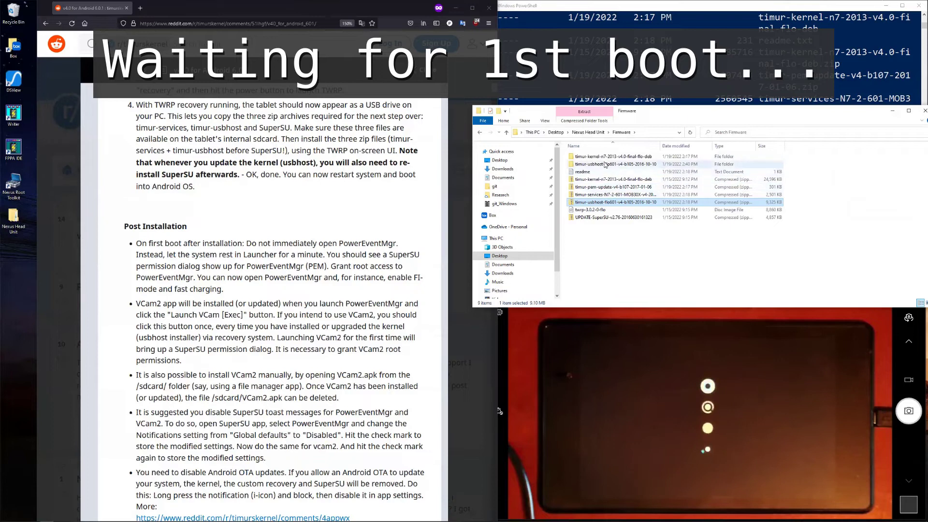
pyautogui.doubleClick(608, 165)
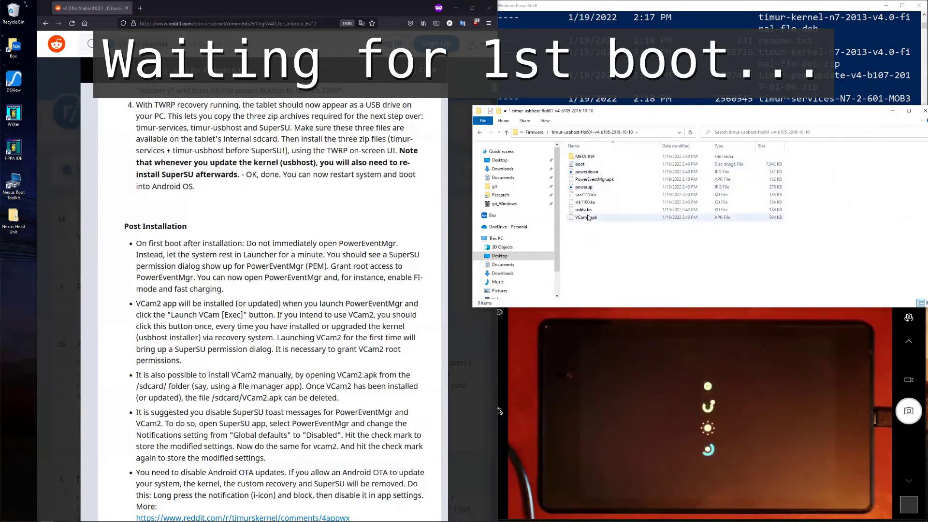
pyautogui.click(588, 218)
pyautogui.rightClick(588, 218)
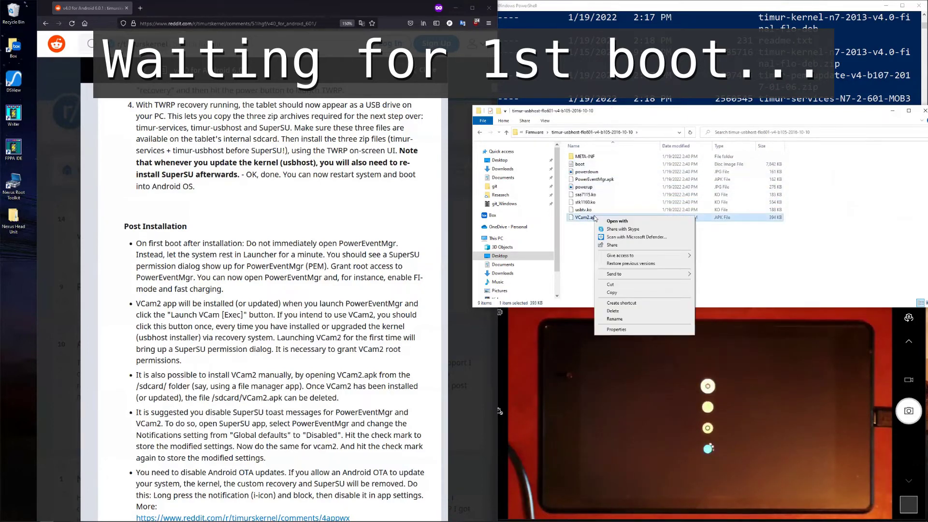
pyautogui.click(624, 297)
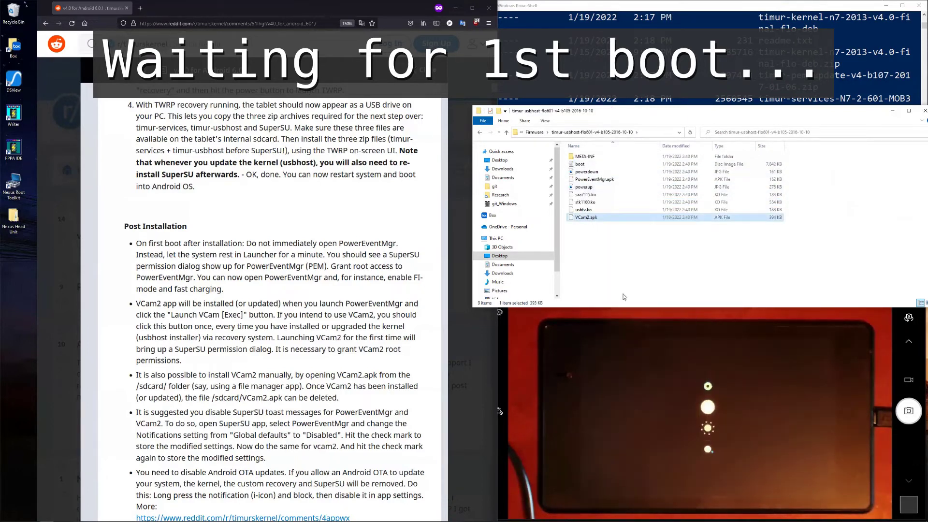
# - Paste VCam2.apk into the Nexus Head Unit APKs folder
pyautogui.click(524, 134)
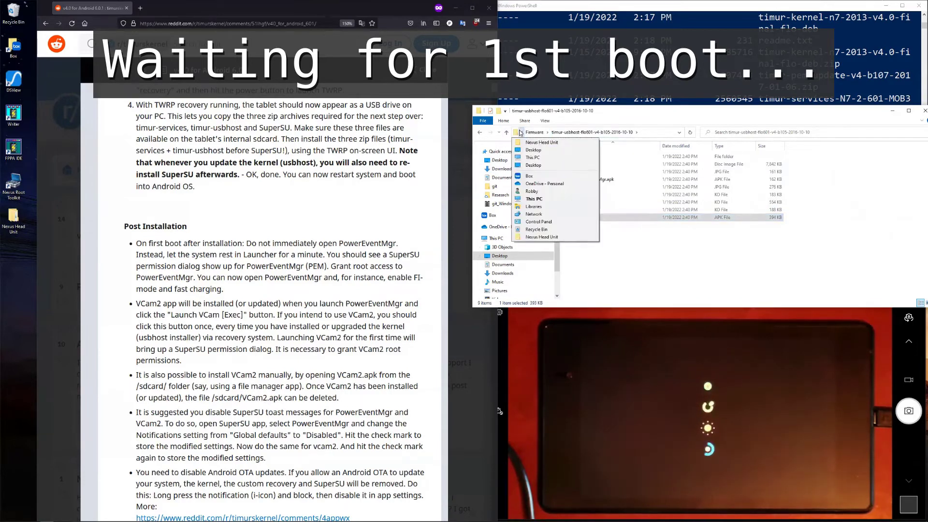
pyautogui.click(521, 133)
pyautogui.click(536, 142)
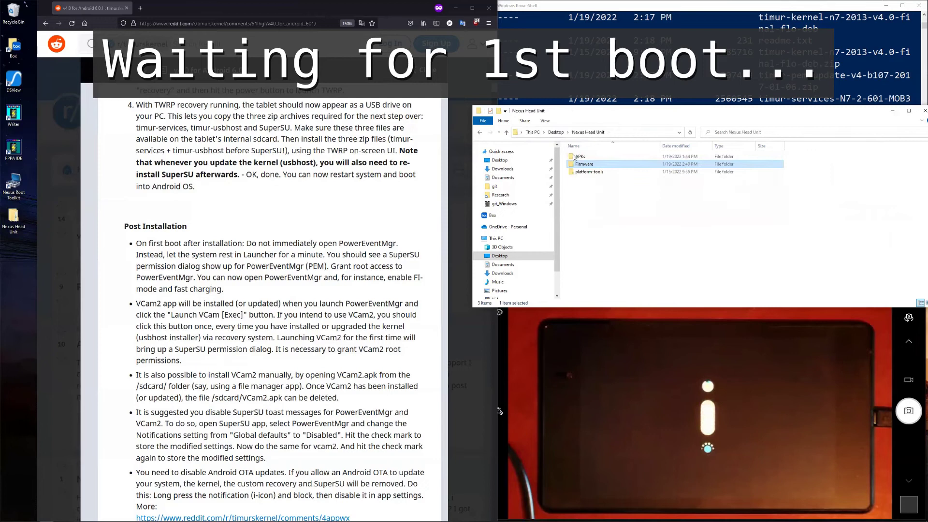
pyautogui.click(581, 157)
pyautogui.doubleClick(582, 158)
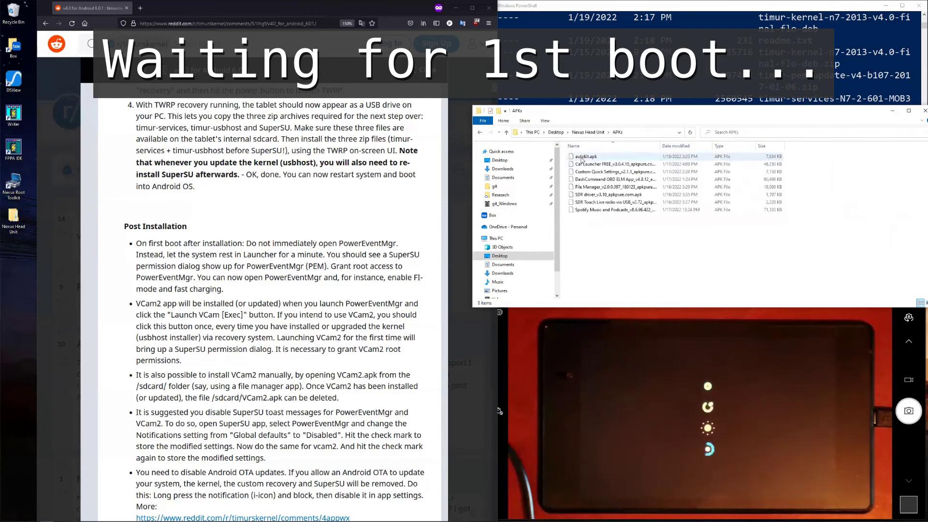
pyautogui.rightClick(606, 253)
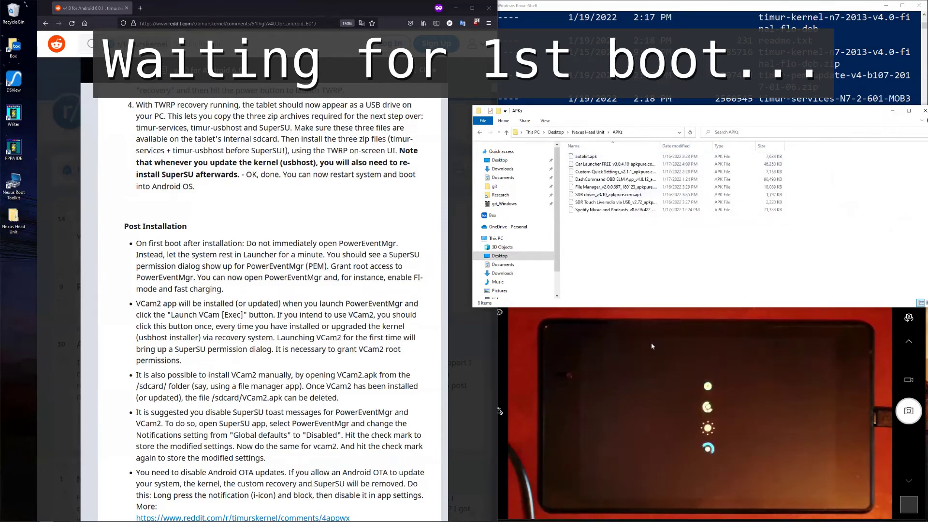
pyautogui.click(623, 340)
pyautogui.click(631, 266)
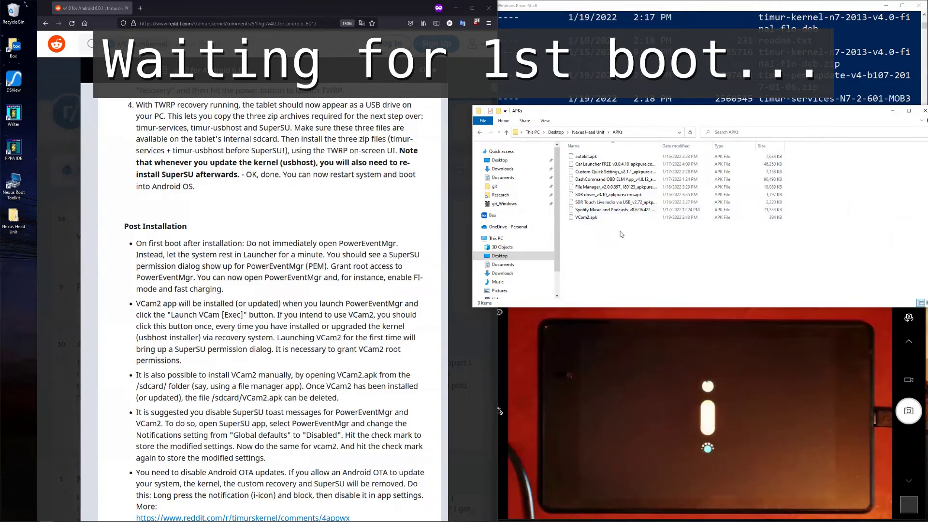
# - Switch the APKs folder to Content view showing each app's modified date and size
pyautogui.click(544, 121)
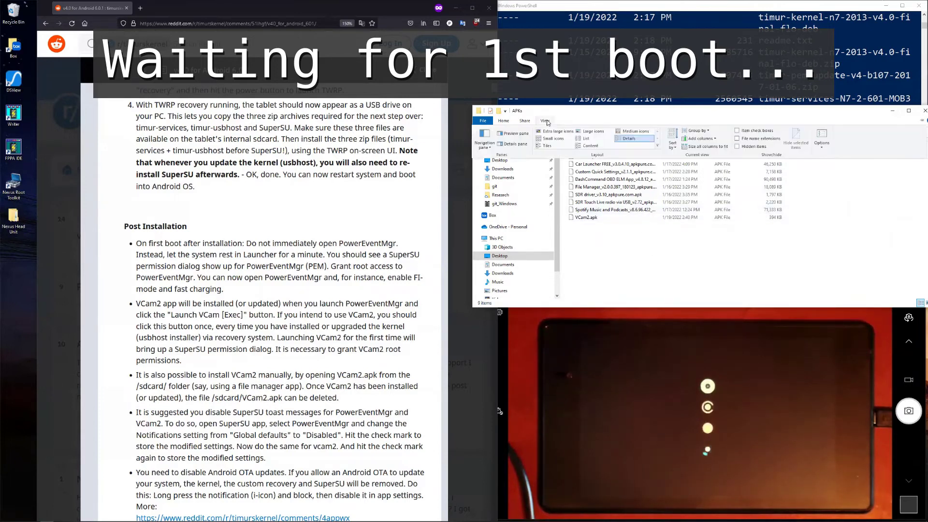
pyautogui.click(591, 145)
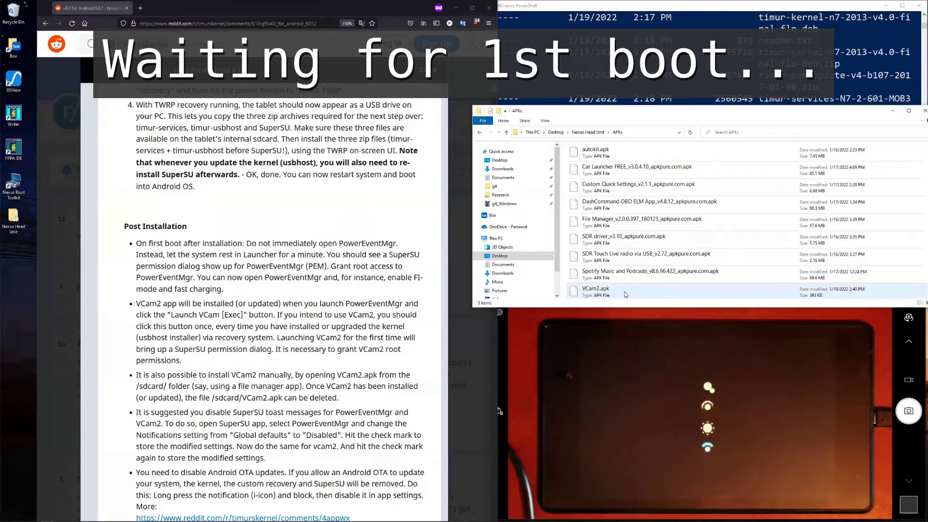
pyautogui.scroll(-1, 608, 258)
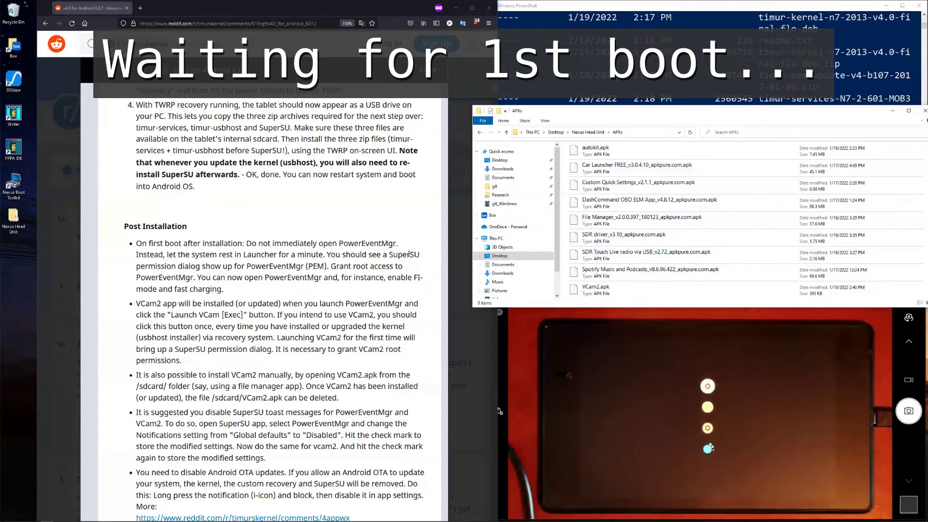
pyautogui.scroll(-3, 366, 275)
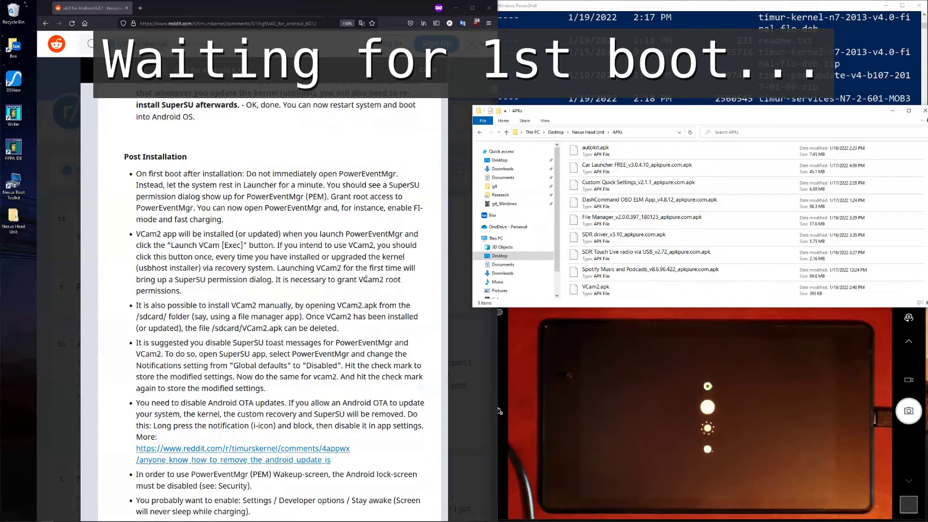
# - Scroll through the v4.0 kernel post's installation steps, then back up to its download link
pyautogui.click(356, 295)
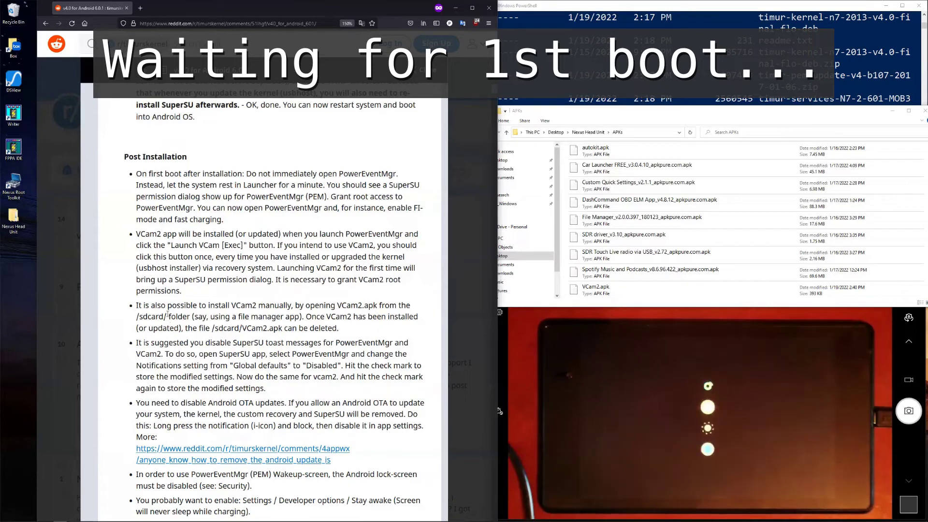
pyautogui.scroll(-2, 253, 355)
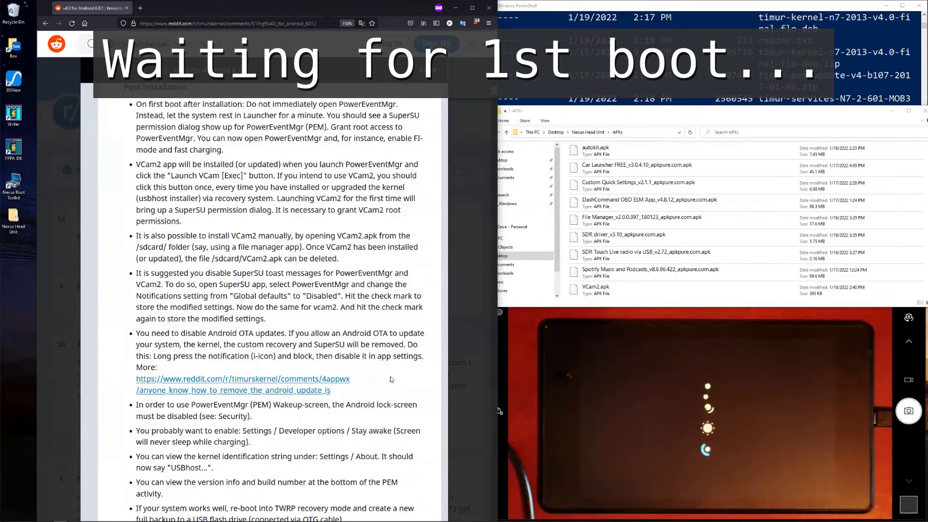
pyautogui.scroll(-2, 389, 376)
pyautogui.scroll(-1, 253, 399)
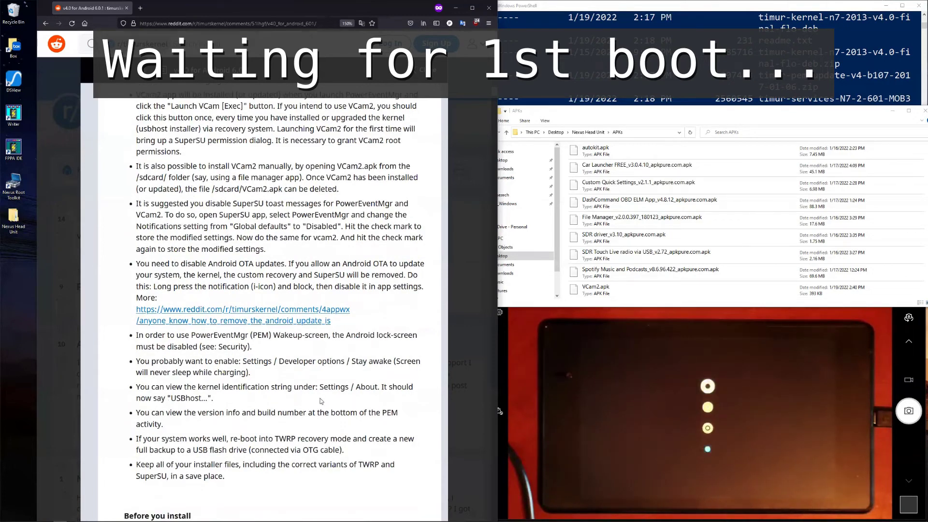
pyautogui.scroll(-1, 347, 394)
pyautogui.scroll(-10, 299, 355)
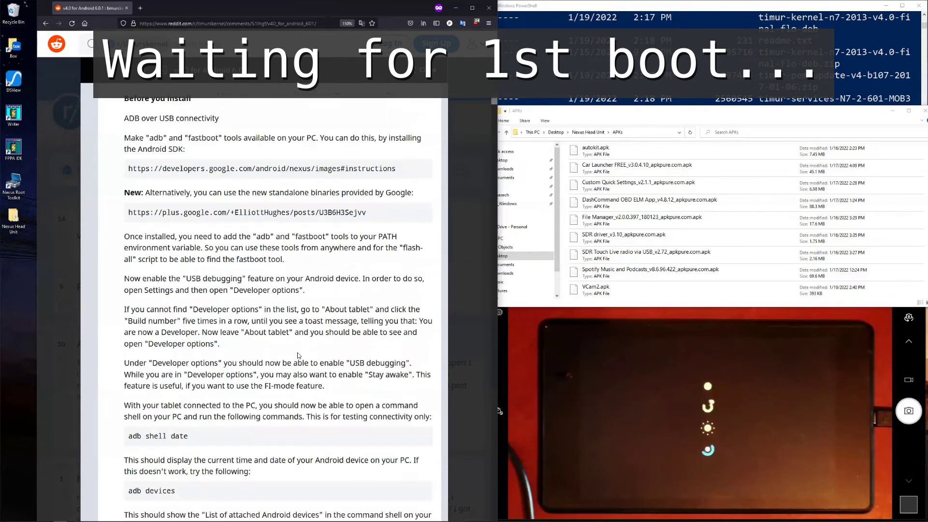
pyautogui.scroll(7, 298, 351)
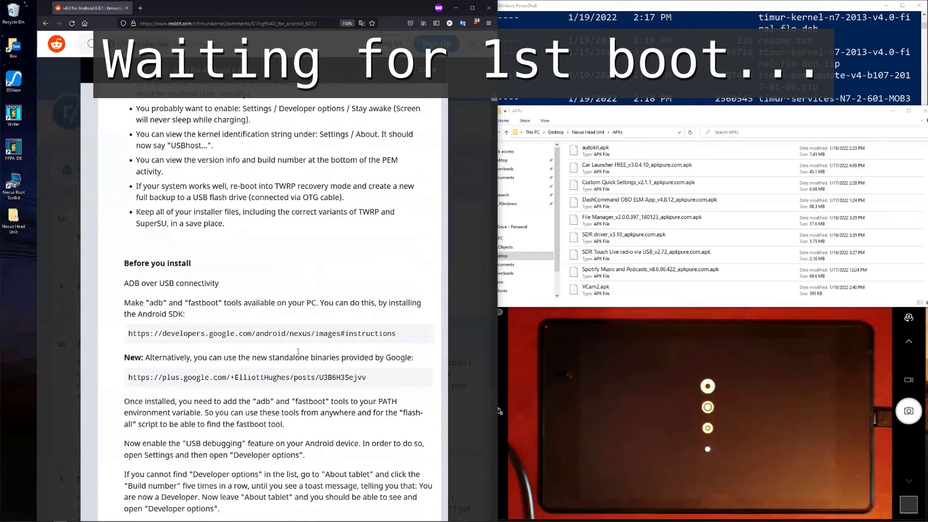
pyautogui.scroll(-15, 298, 353)
pyautogui.scroll(20, 295, 323)
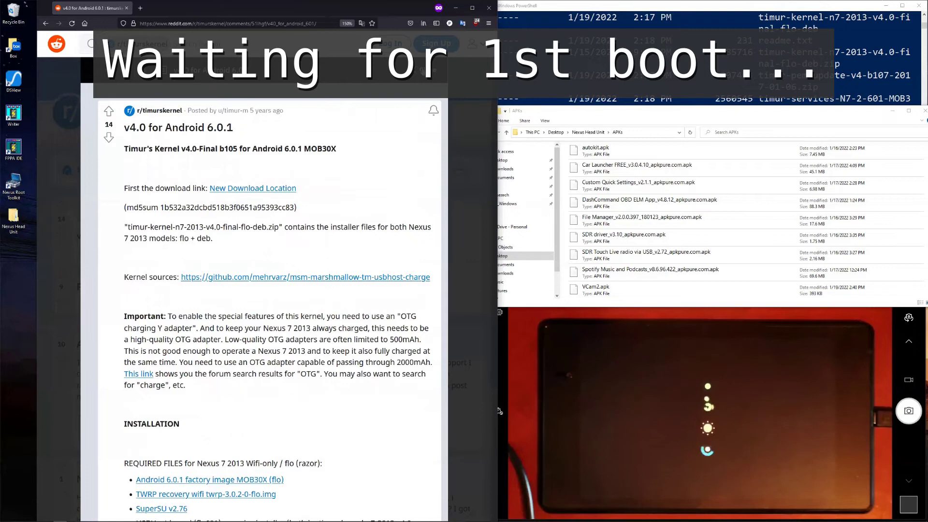
# - Close the kernel post, glance at Pitfalls and Solutions, and return to r/timurskernel
pyautogui.click(152, 111)
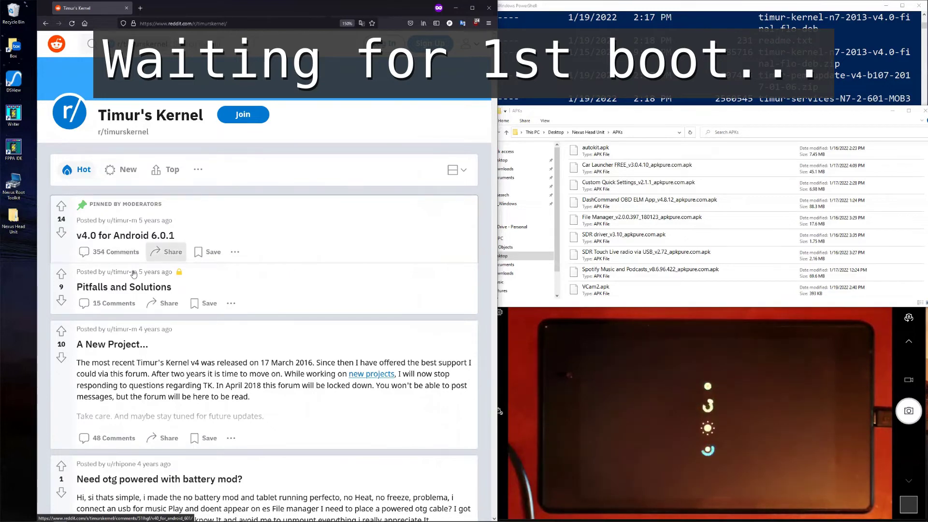
pyautogui.click(124, 288)
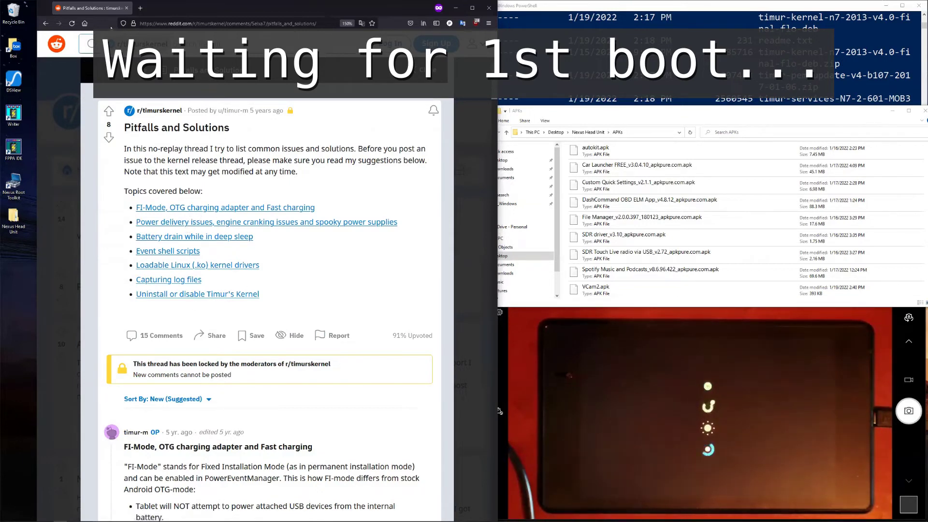
pyautogui.click(46, 24)
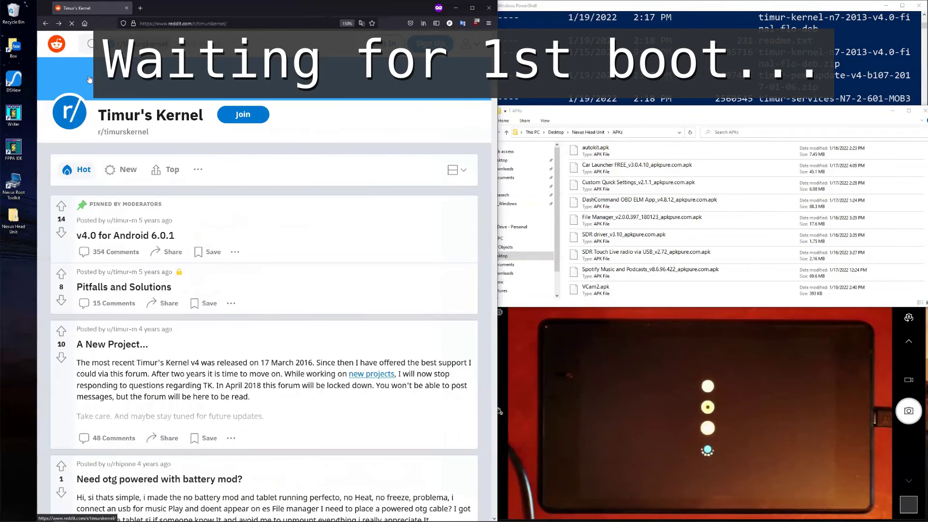
pyautogui.scroll(-3, 283, 279)
pyautogui.scroll(-1, 283, 279)
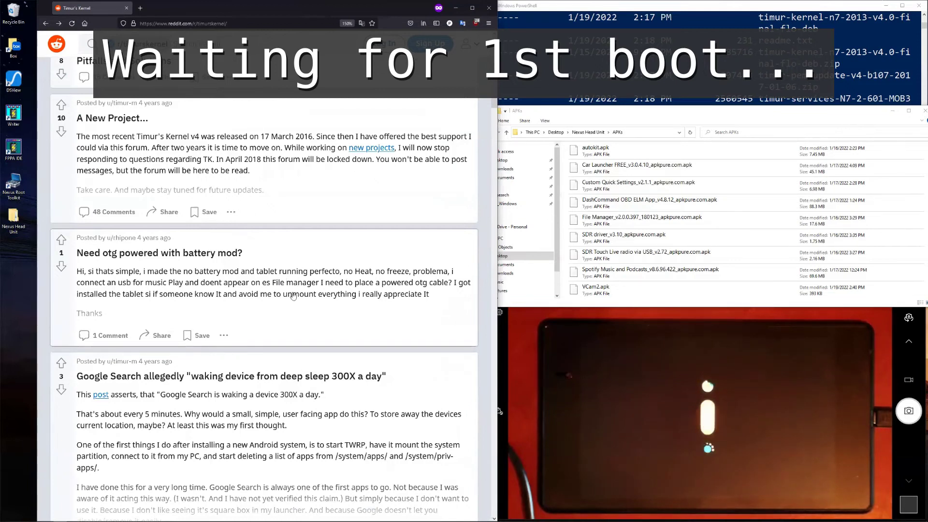
pyautogui.scroll(-2, 292, 372)
pyautogui.scroll(-3, 291, 354)
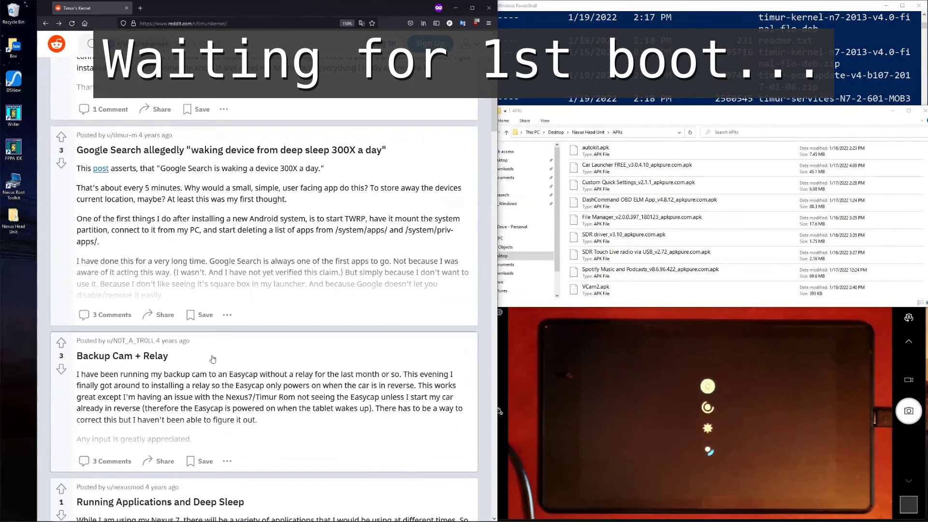
pyautogui.scroll(-1, 162, 367)
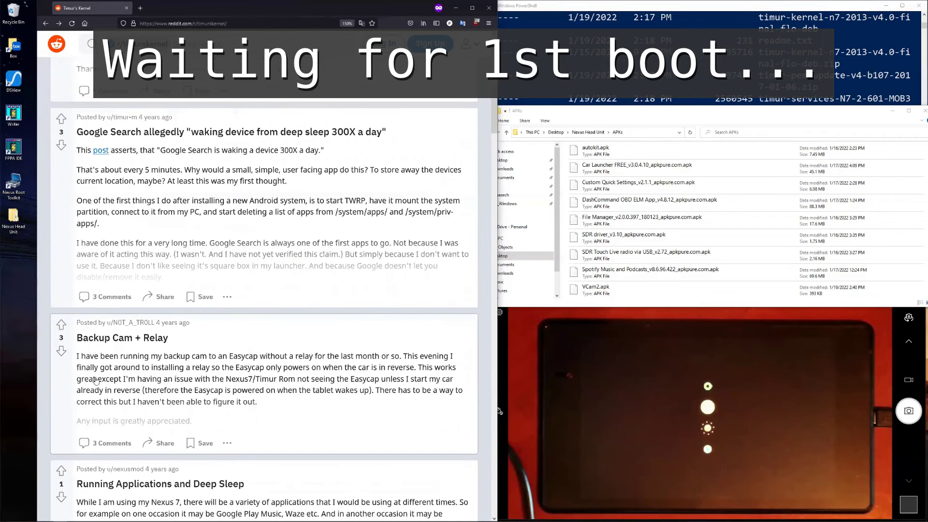
pyautogui.scroll(-5, 104, 368)
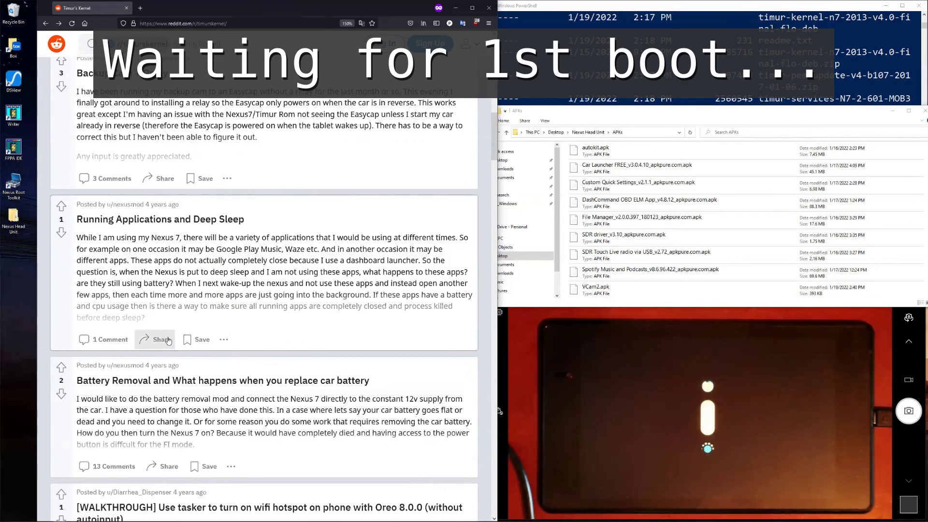
pyautogui.scroll(-2, 224, 342)
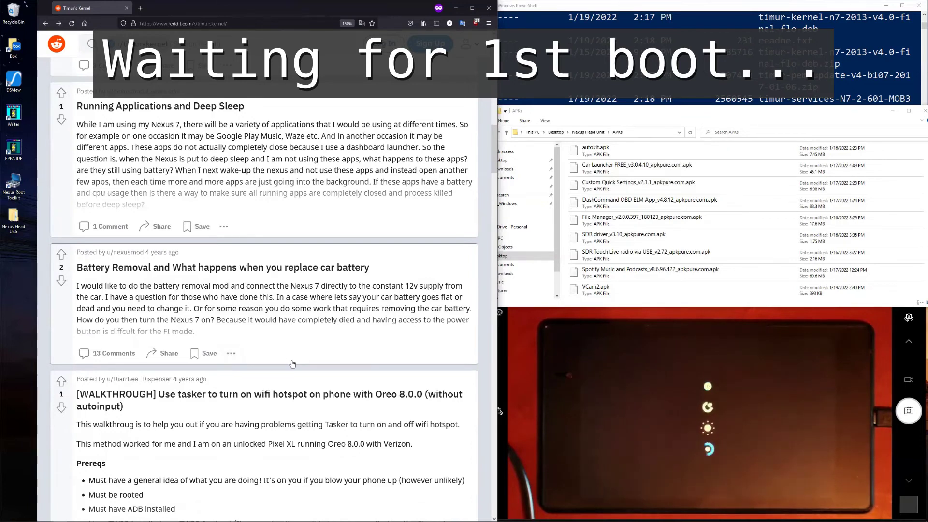
pyautogui.scroll(-2, 292, 363)
pyautogui.scroll(-2, 292, 363)
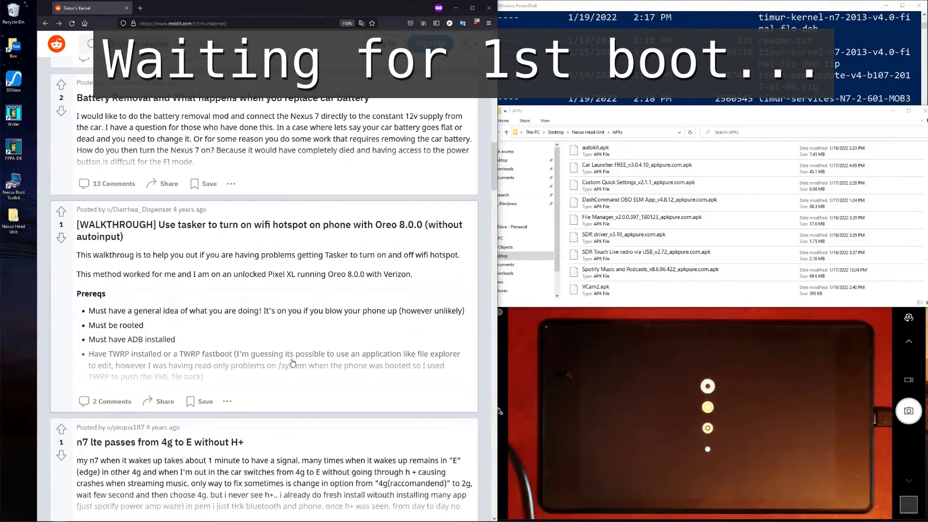
pyautogui.scroll(-3, 292, 362)
pyautogui.scroll(7, 293, 362)
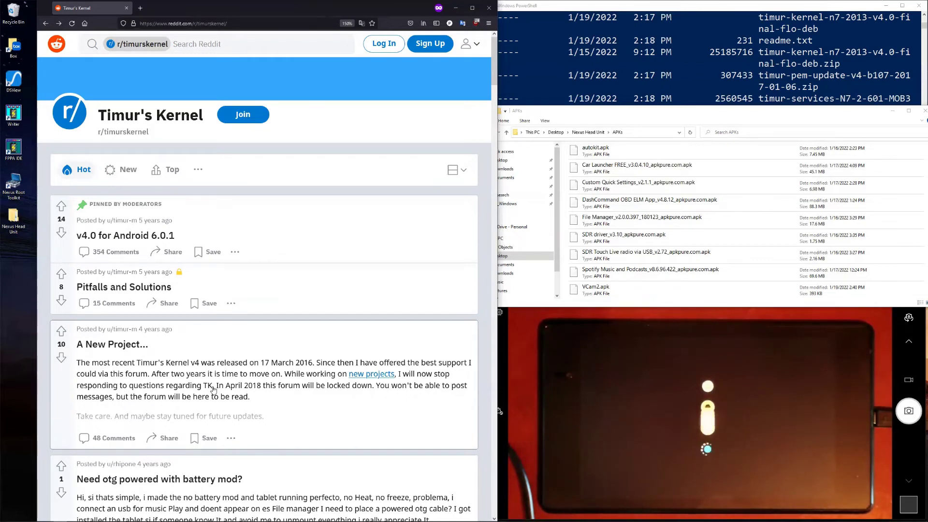
# - Go back to the Nexus Head Unit folder in File Explorer and open its APKs subfolder
pyautogui.click(583, 133)
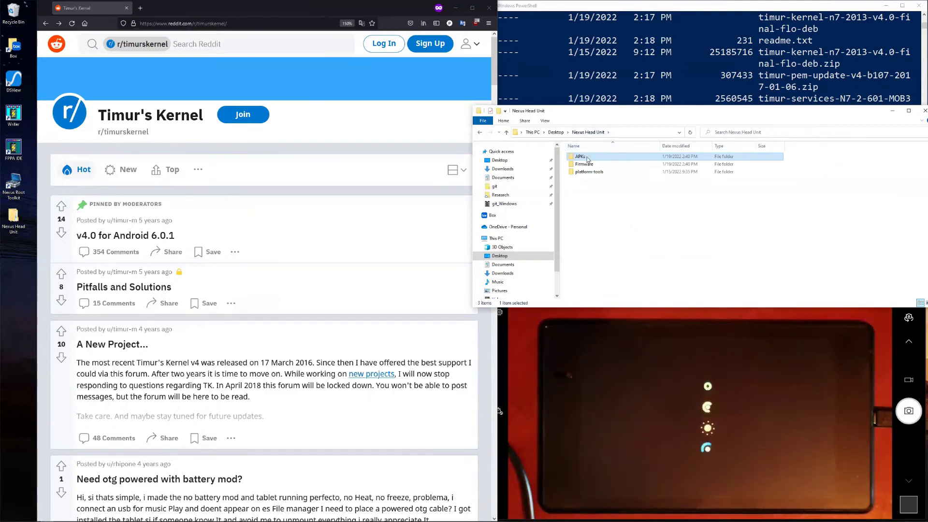
pyautogui.doubleClick(586, 159)
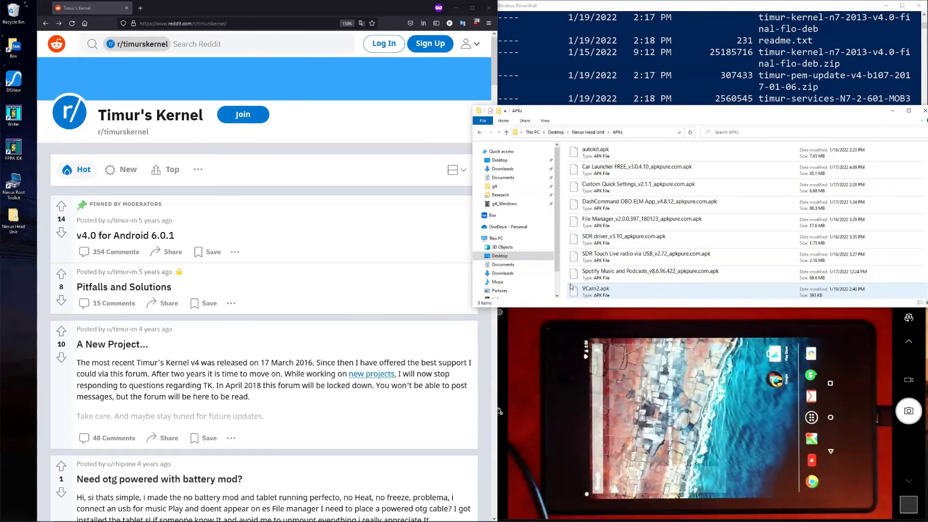
# - In PowerShell, run cd .. and cd .\APKs\, list the nine APK files with ls, and make the window taller
pyautogui.click(633, 75)
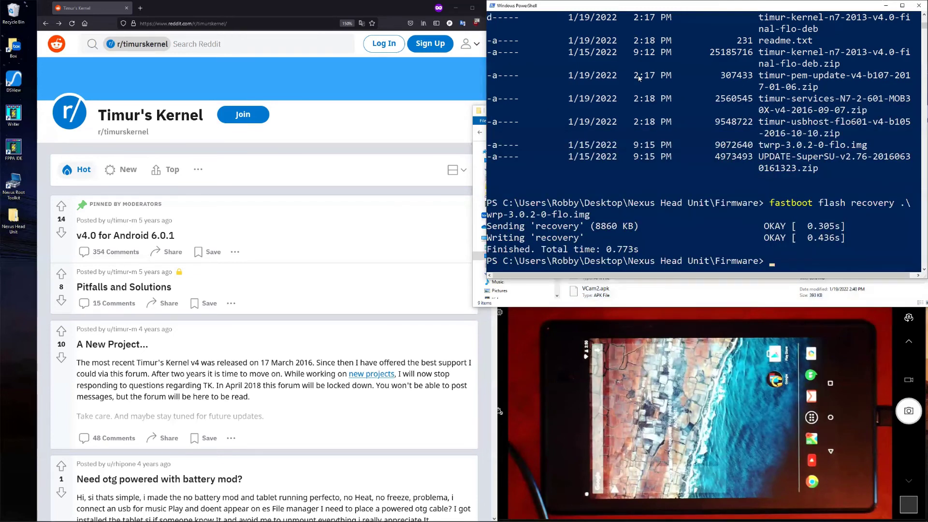
pyautogui.write('cd ..')
pyautogui.press('Return')
pyautogui.write('cd')
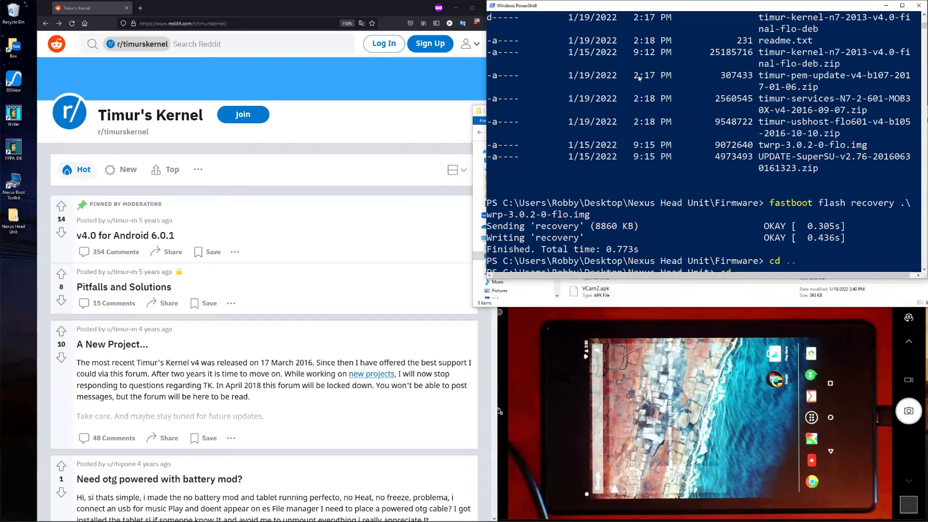
pyautogui.write(' .\\A')
pyautogui.press('Tab')
pyautogui.press('Return')
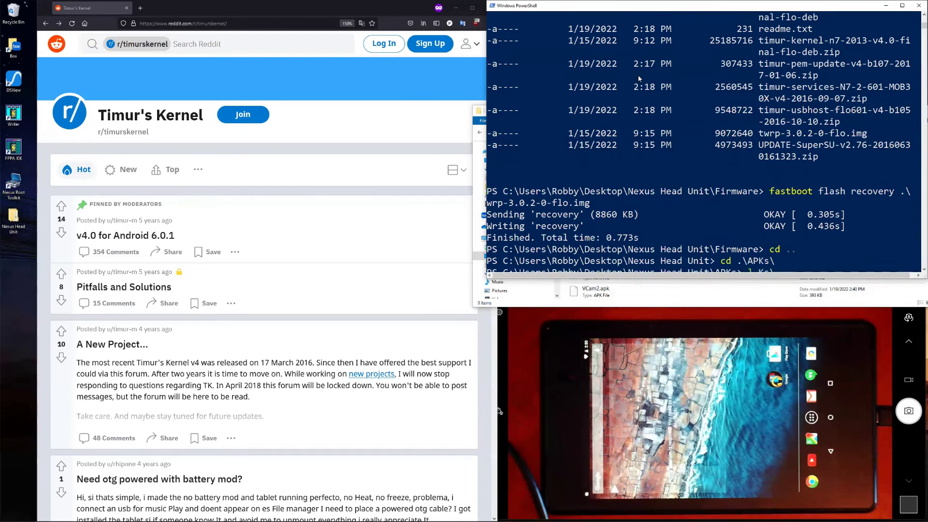
pyautogui.write('ls')
pyautogui.press('Return')
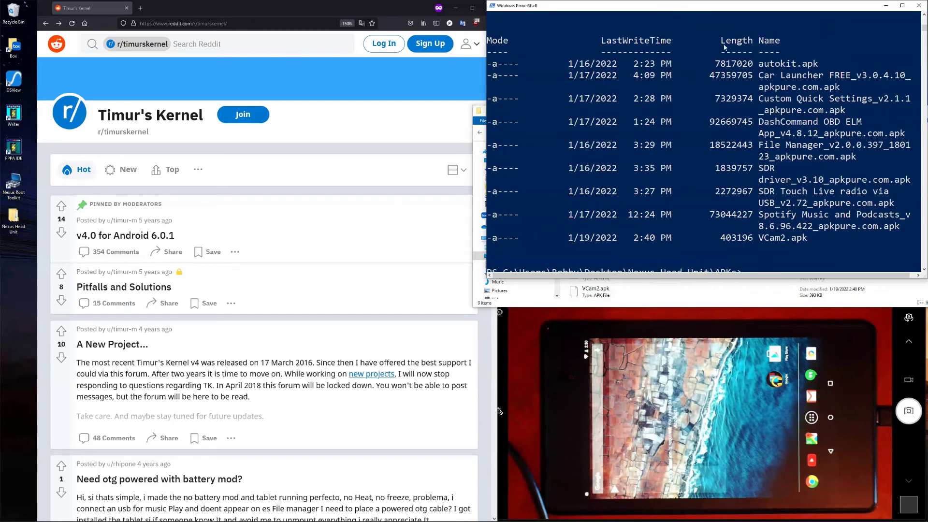
pyautogui.moveTo(645, 279); pyautogui.dragTo(646, 291)
# - Move the console aside and run a mistyped 'apk install' on the tab-completed Car Launcher APK
pyautogui.click(765, 278)
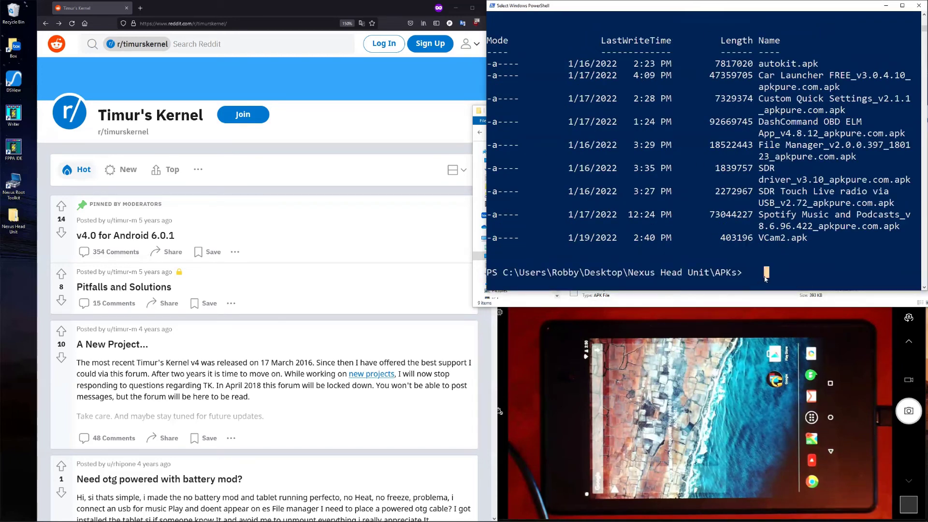
pyautogui.moveTo(699, 4); pyautogui.dragTo(256, 96)
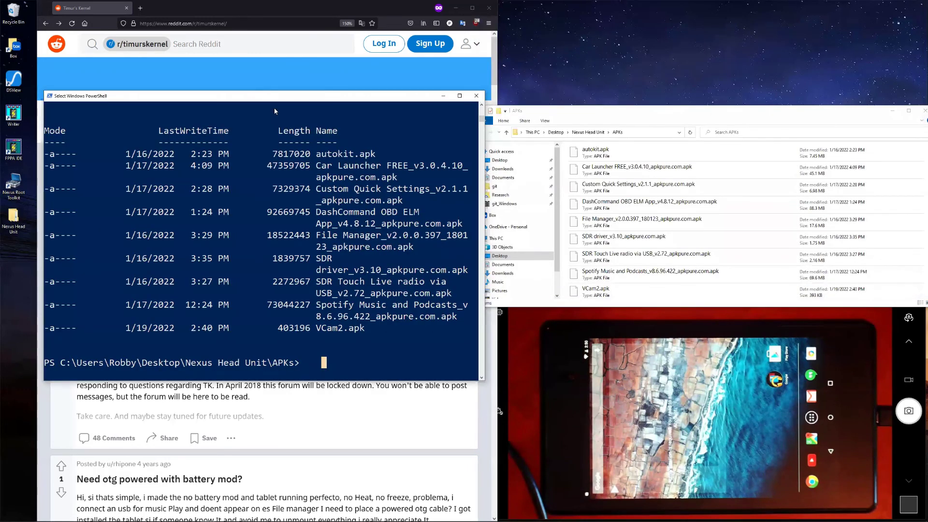
pyautogui.write('apk')
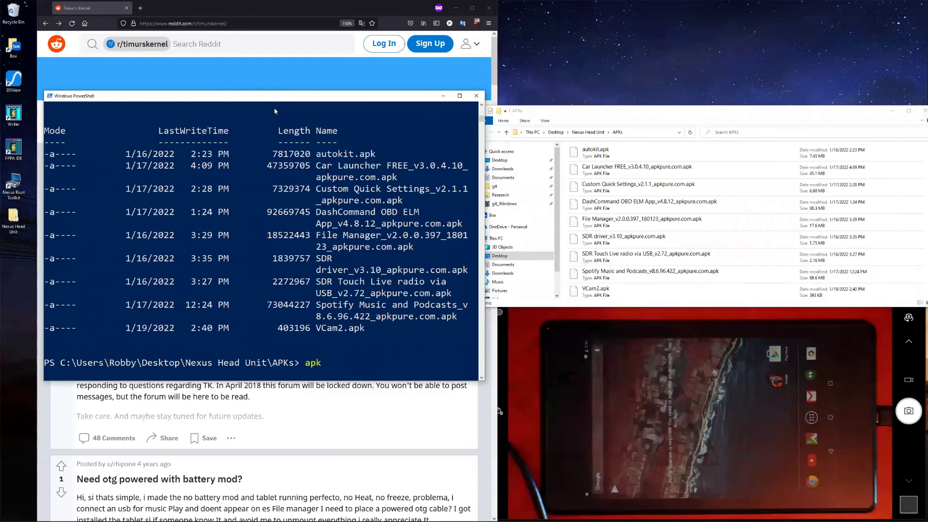
pyautogui.write(' install')
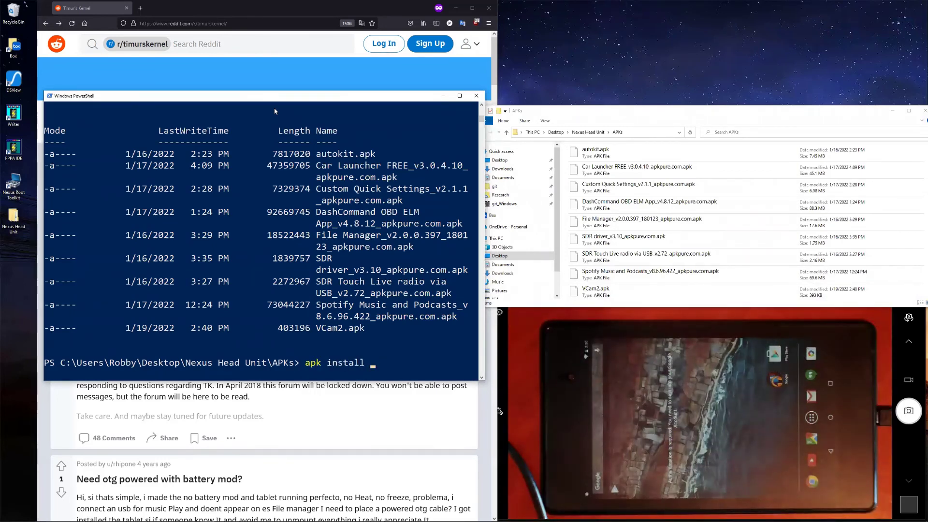
pyautogui.write(" '.\\Car")
pyautogui.press('Tab')
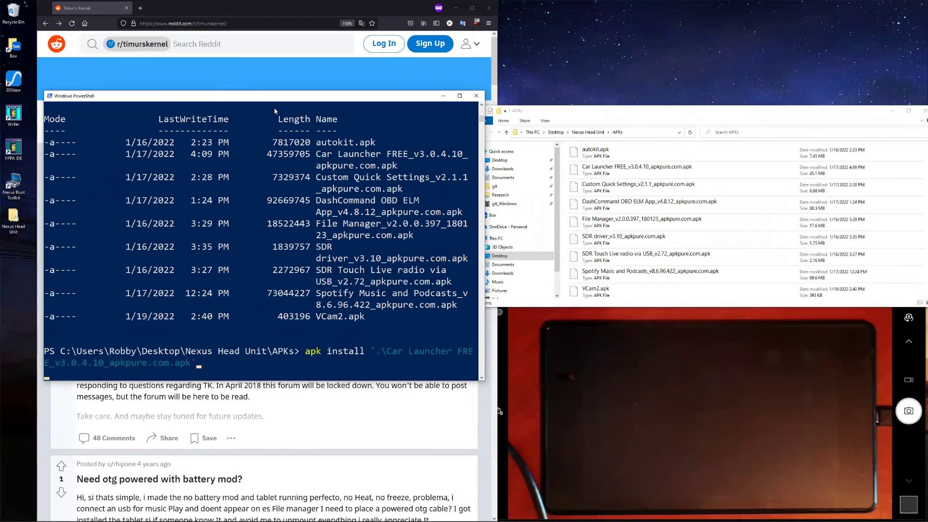
pyautogui.press('Return')
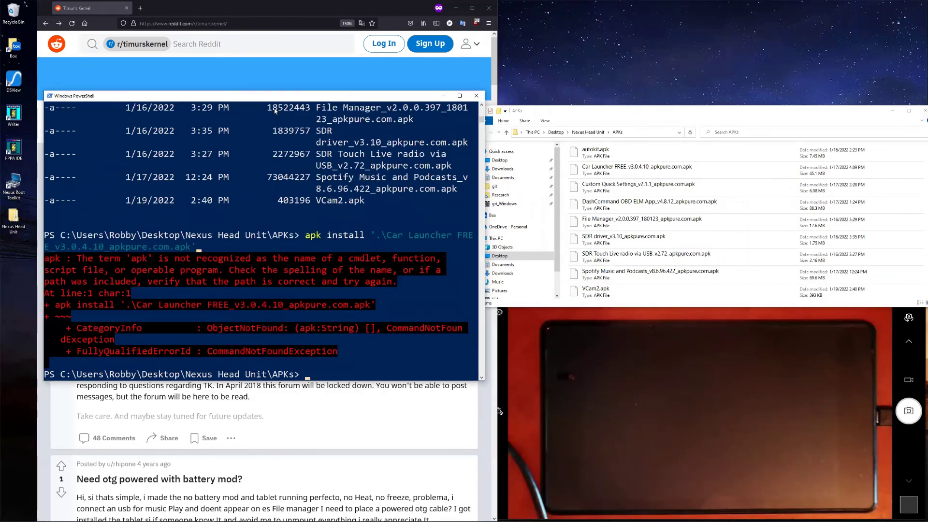
# - Recall the failed command, correct 'apk' to 'adb', and rerun the Car Launcher FREE install
pyautogui.press('Up')
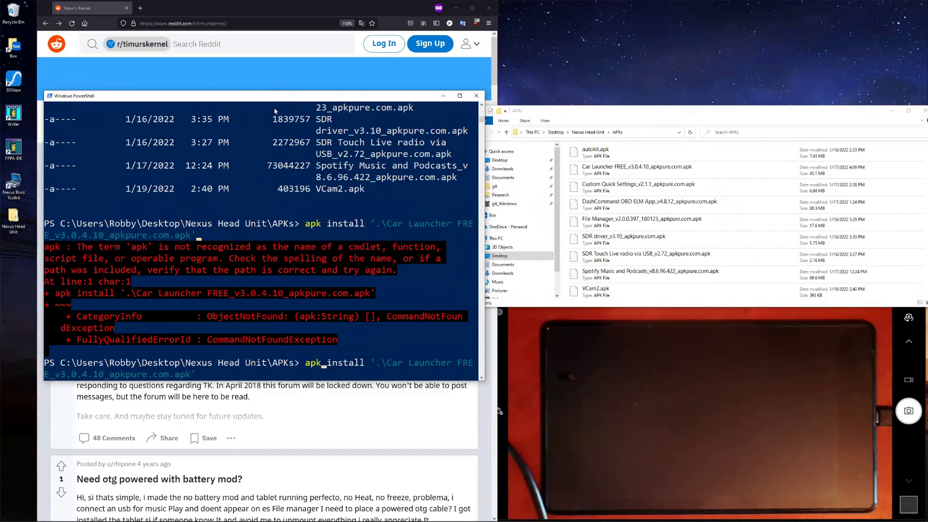
pyautogui.press('BackSpace')
pyautogui.press('BackSpace')
pyautogui.write('db')
pyautogui.press('Return')
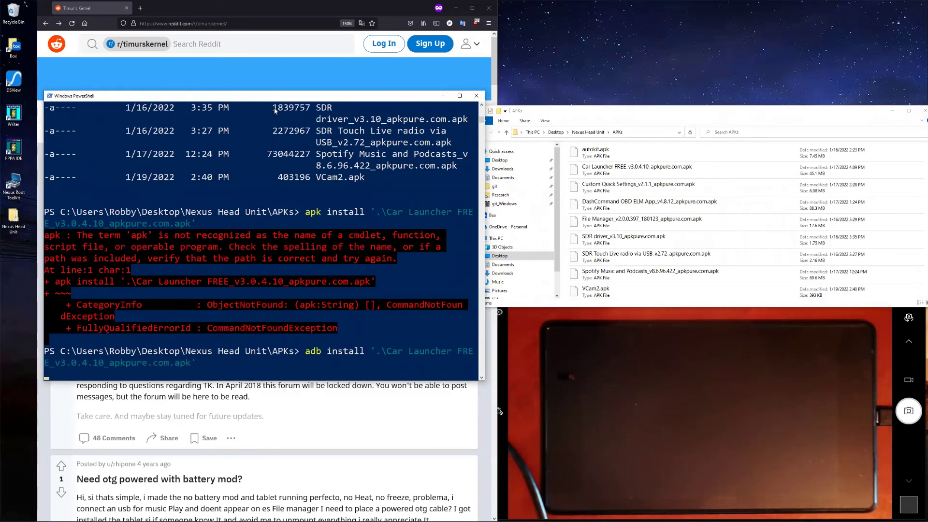